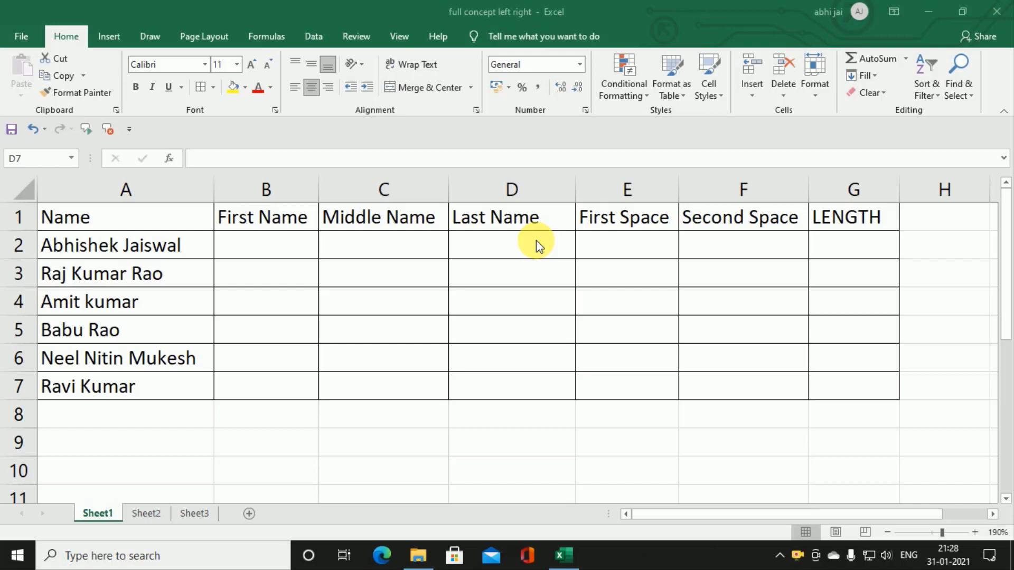
# - Enter Abhishek in B2 as the example and Flash Fill the first names down to B7
pyautogui.click(274, 244)
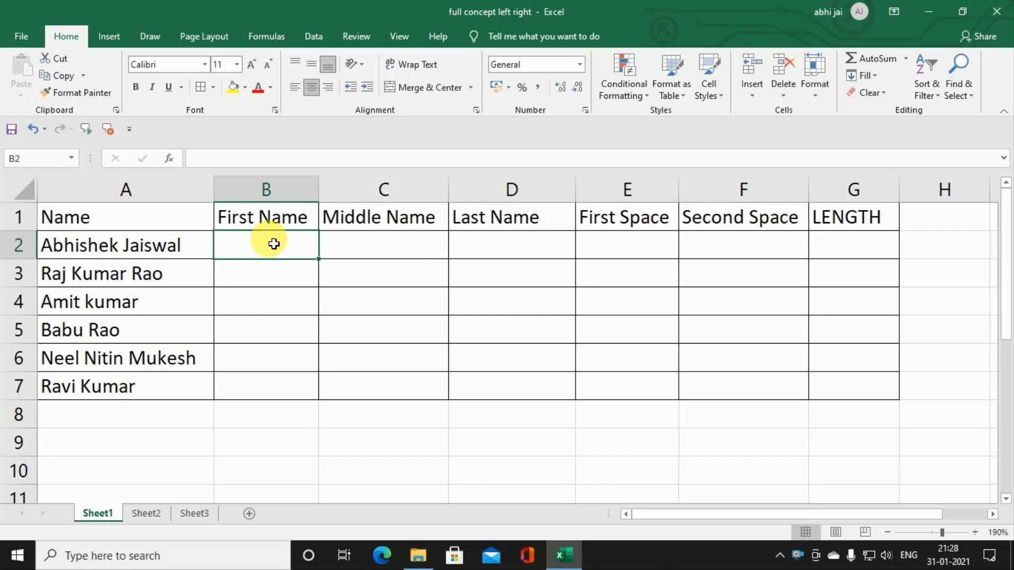
pyautogui.write('Abhishek')
pyautogui.press('Return')
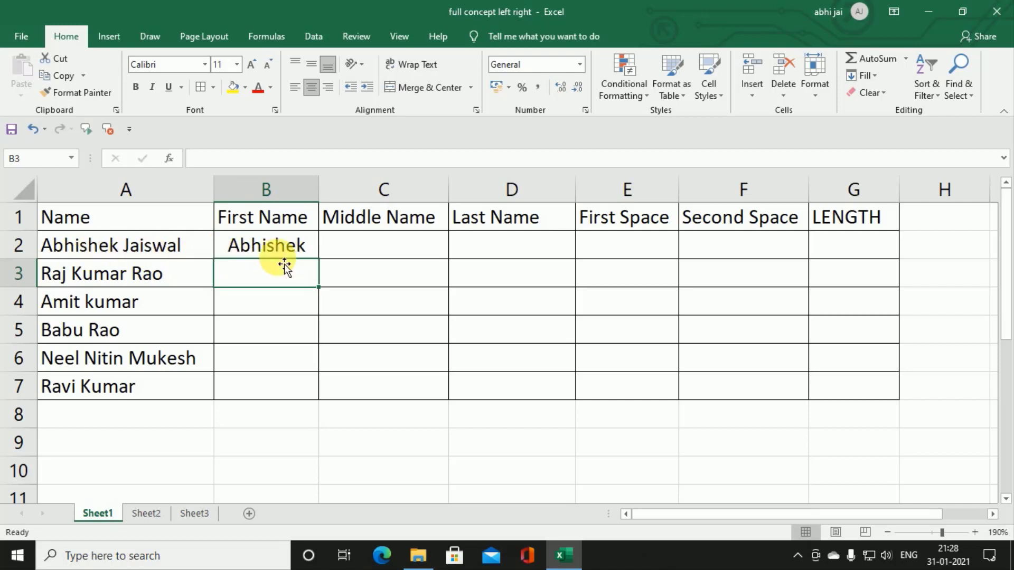
pyautogui.hotkey('ctrl', 'e')
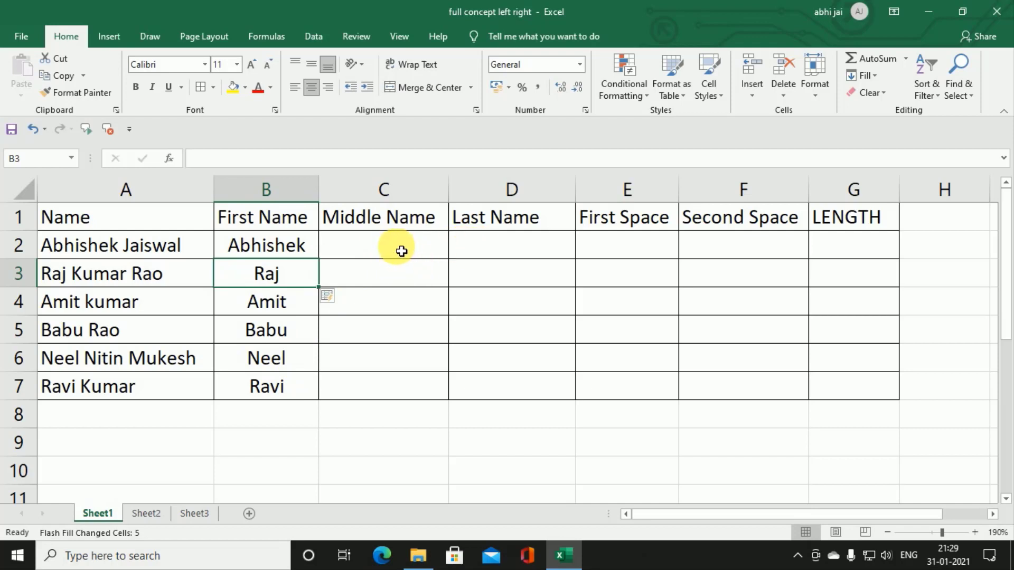
pyautogui.click(401, 251)
# - Enter Jaiswal as the example middle name in C2 and Flash Fill the rest of the column
pyautogui.write('j')
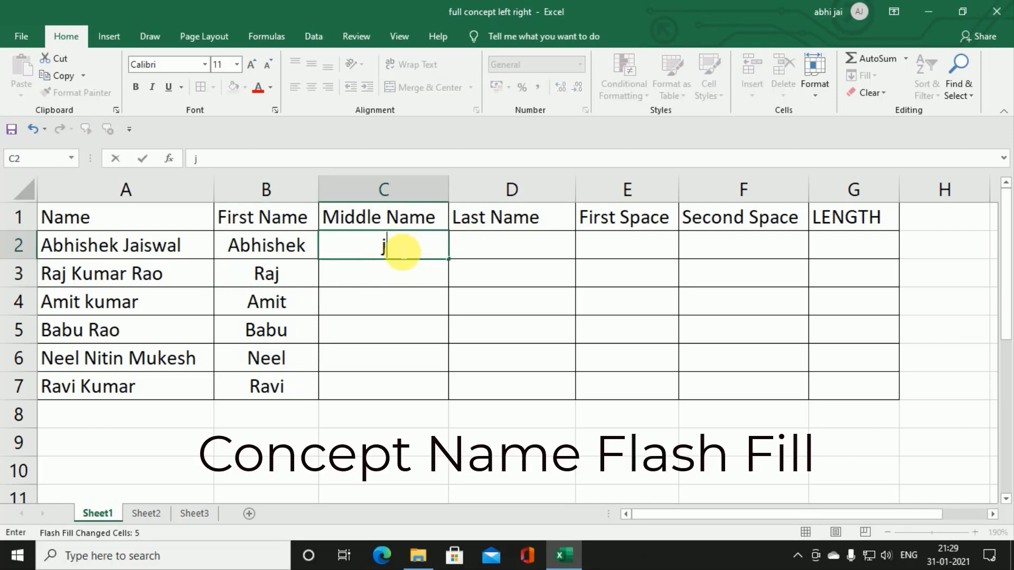
pyautogui.write('isw')
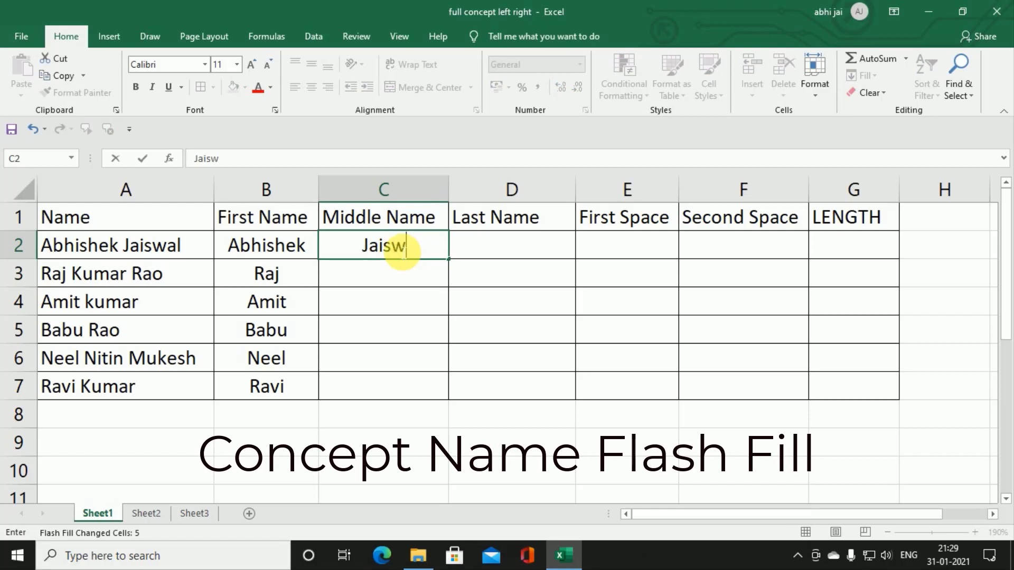
pyautogui.write('al')
pyautogui.press('Return')
pyautogui.click(402, 251)
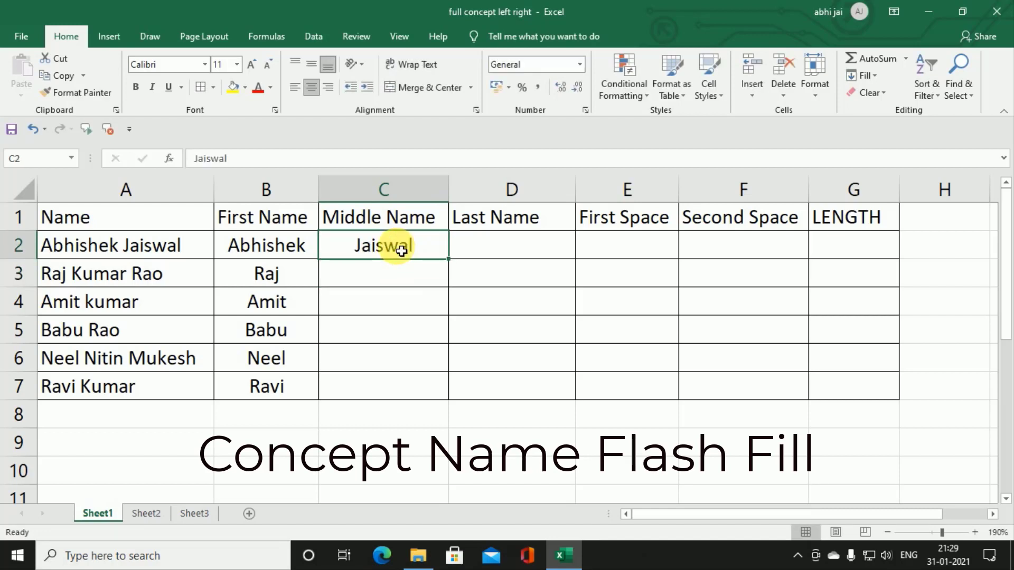
pyautogui.click(404, 280)
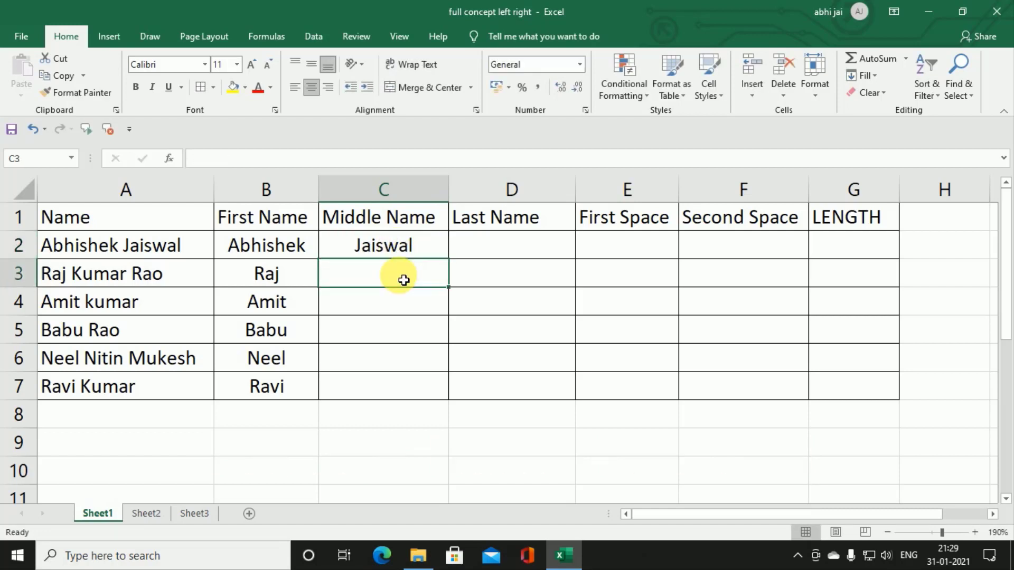
pyautogui.hotkey('ctrl', 'e')
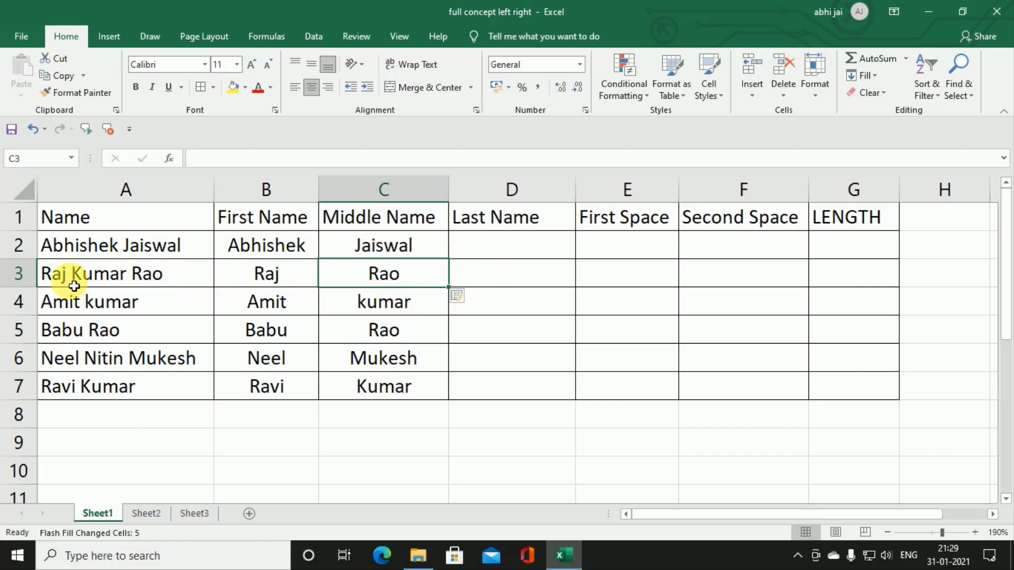
pyautogui.click(484, 253)
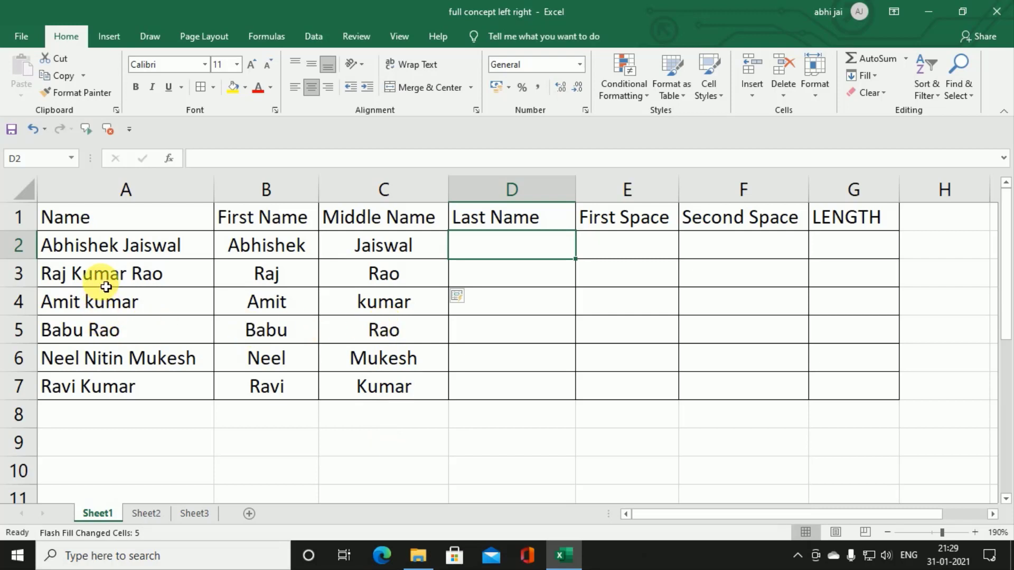
pyautogui.click(93, 255)
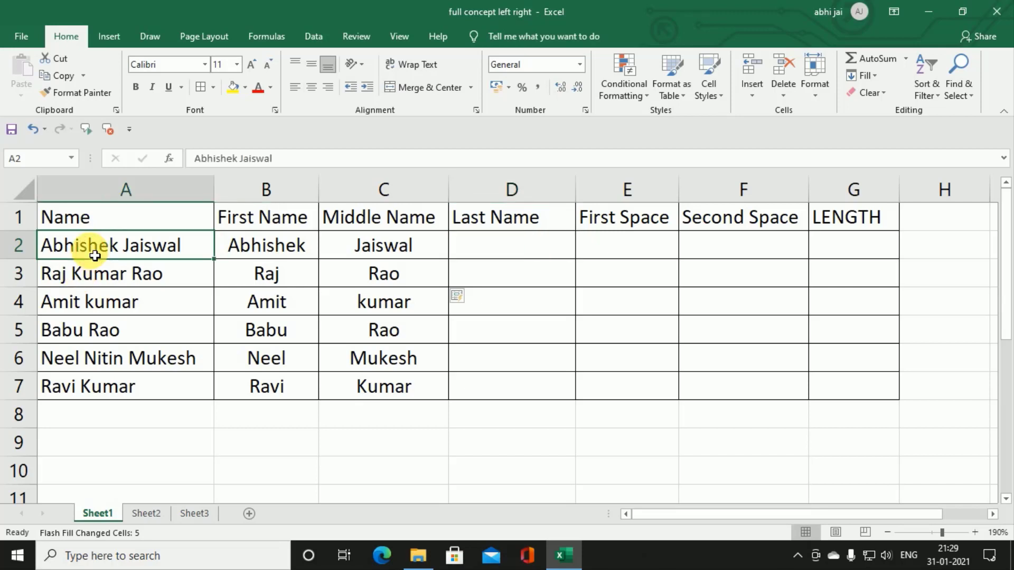
pyautogui.write('Ab')
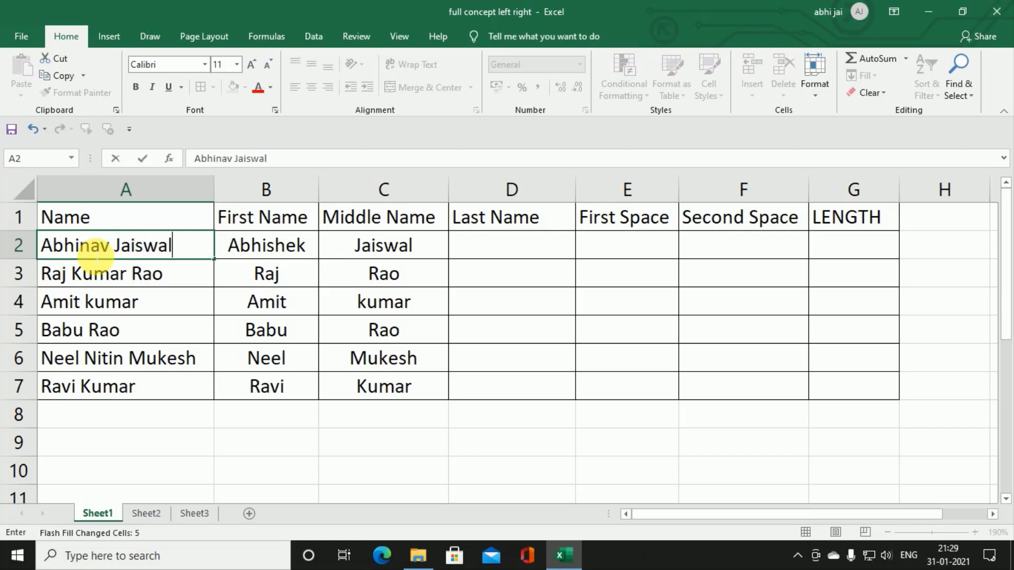
pyautogui.press('Return')
# - Clear the First Name and Middle Name entries in B2:C7
pyautogui.click(254, 246)
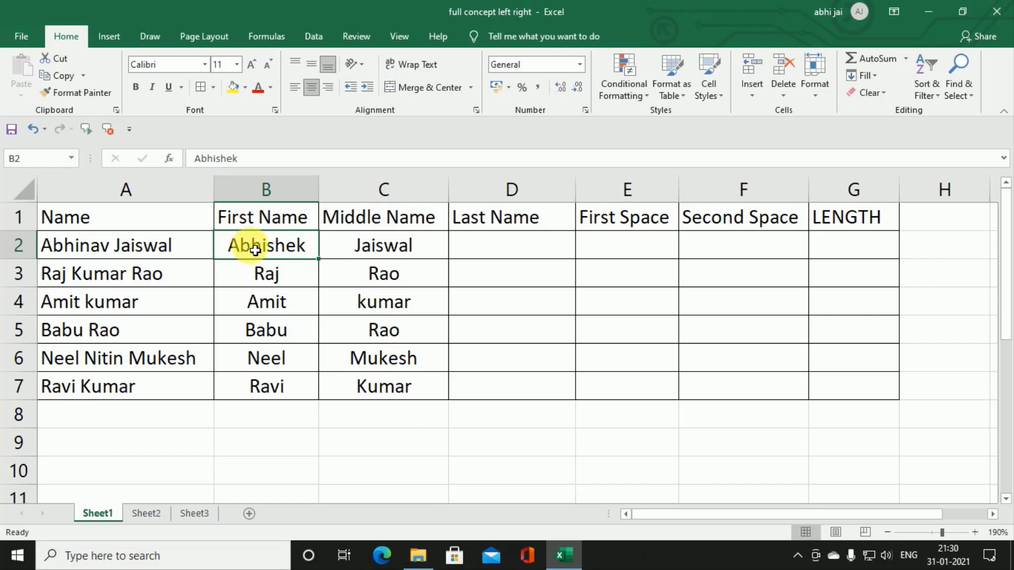
pyautogui.moveTo(256, 253); pyautogui.dragTo(346, 384)
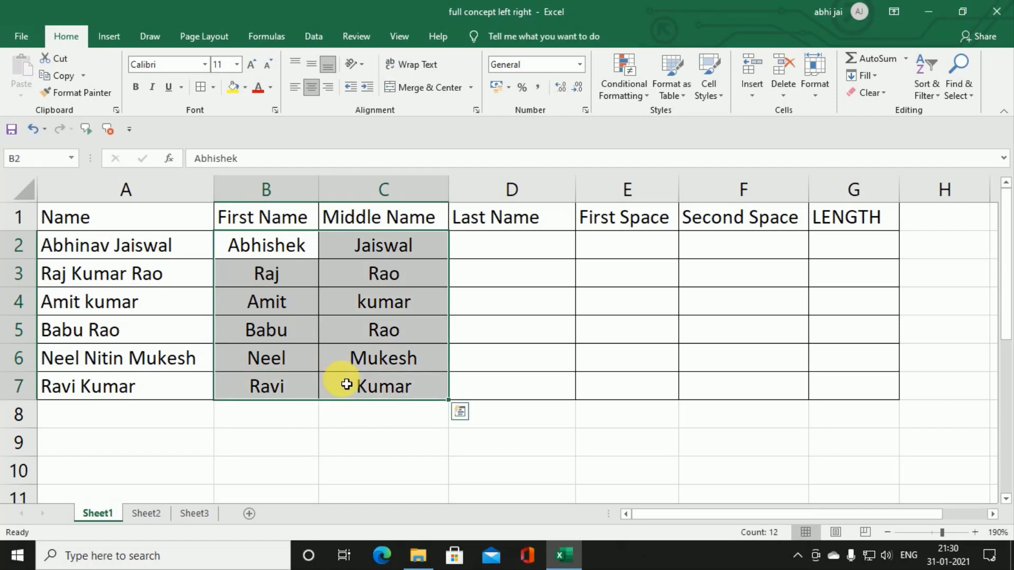
pyautogui.press('Delete')
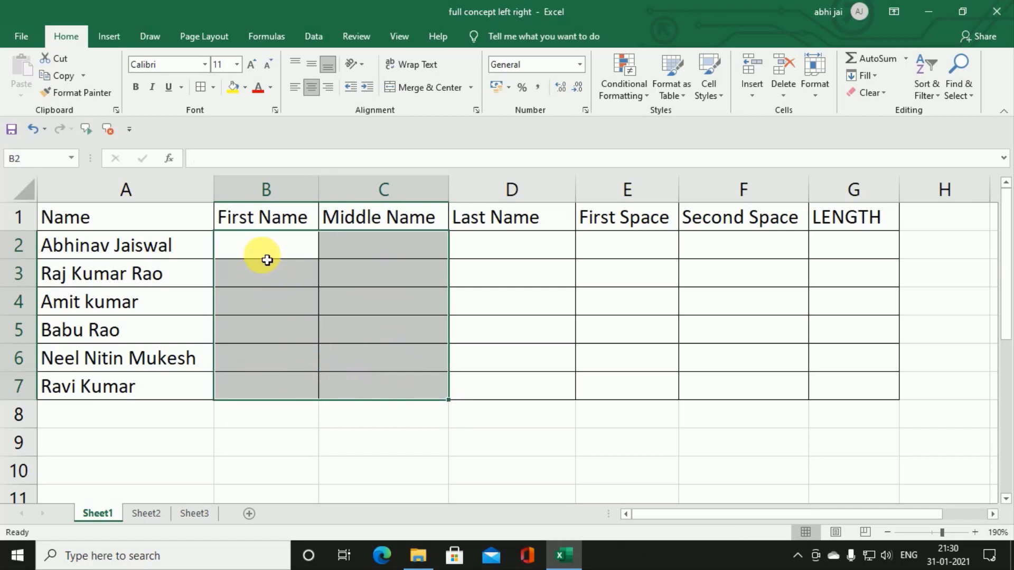
pyautogui.click(266, 260)
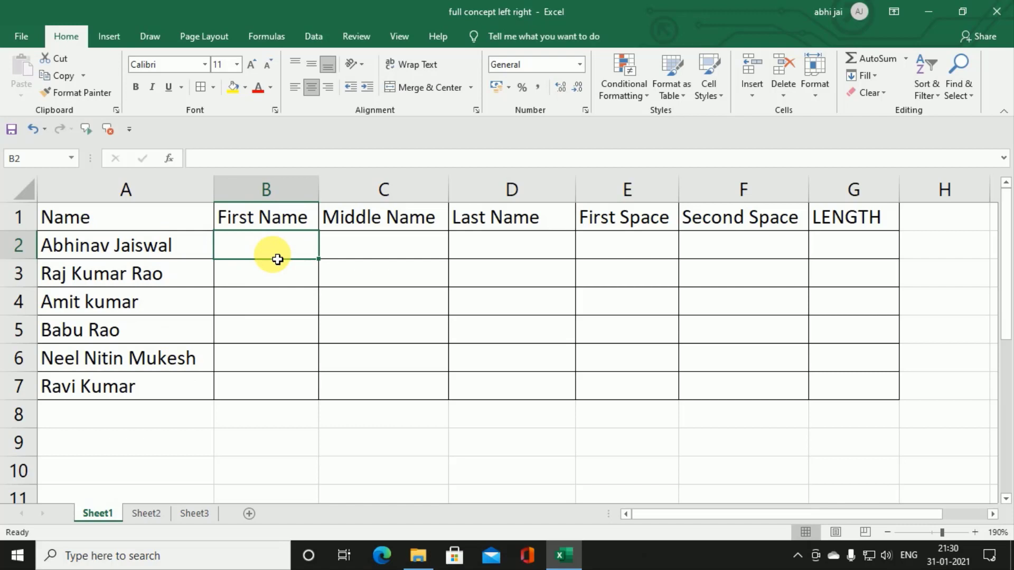
pyautogui.write('=')
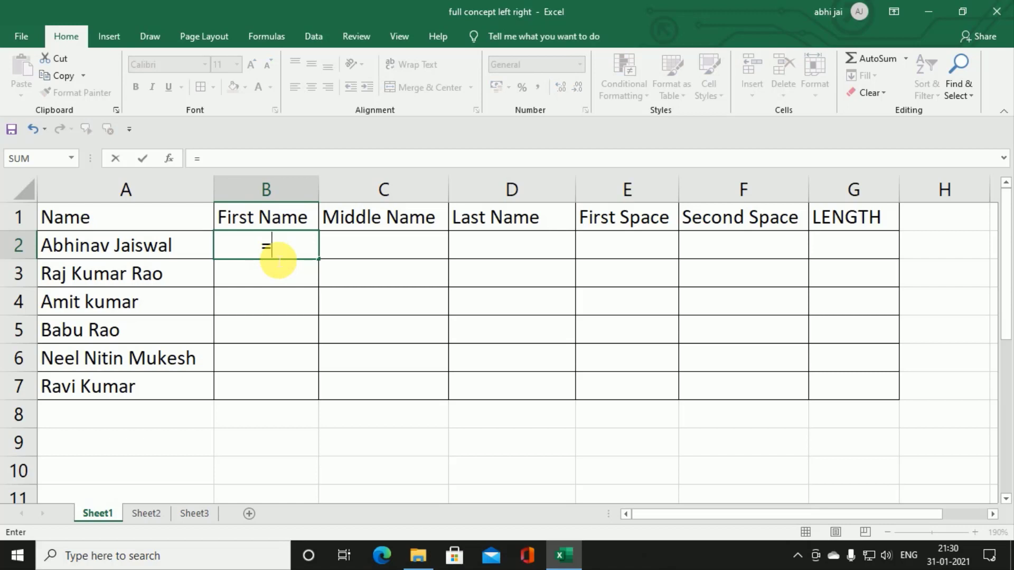
pyautogui.write('le')
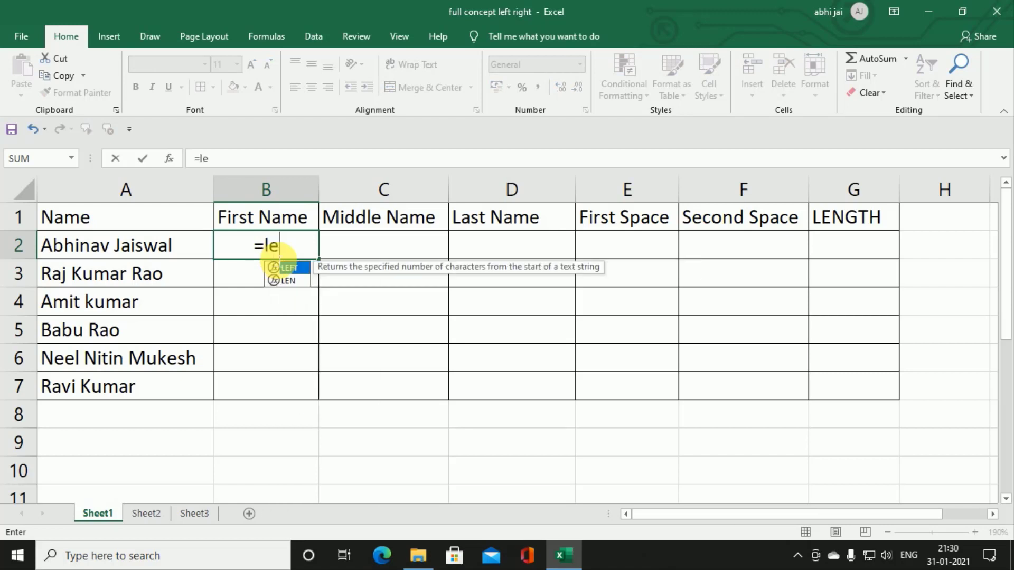
pyautogui.press('Tab')
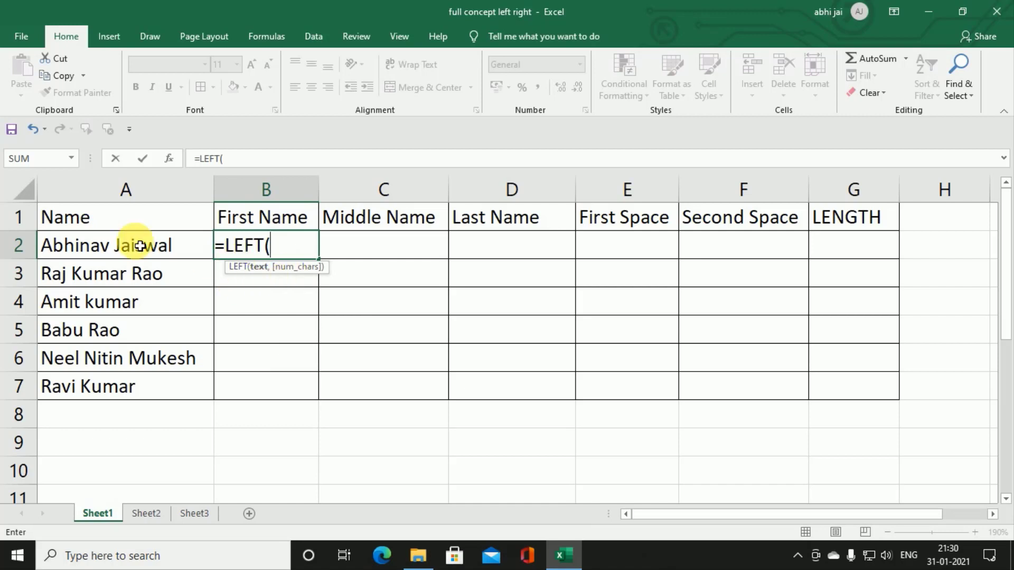
pyautogui.click(100, 257)
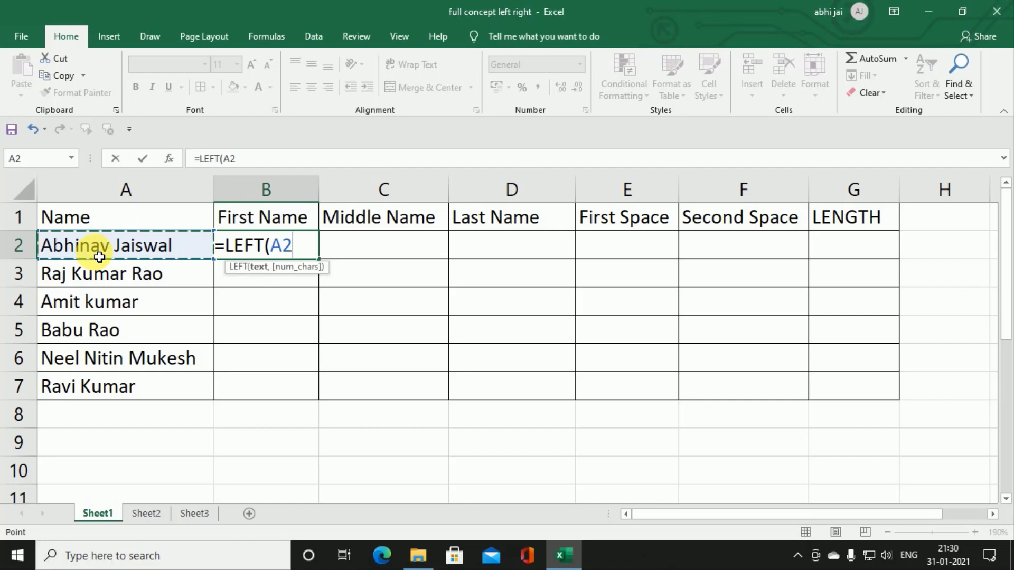
pyautogui.write(',')
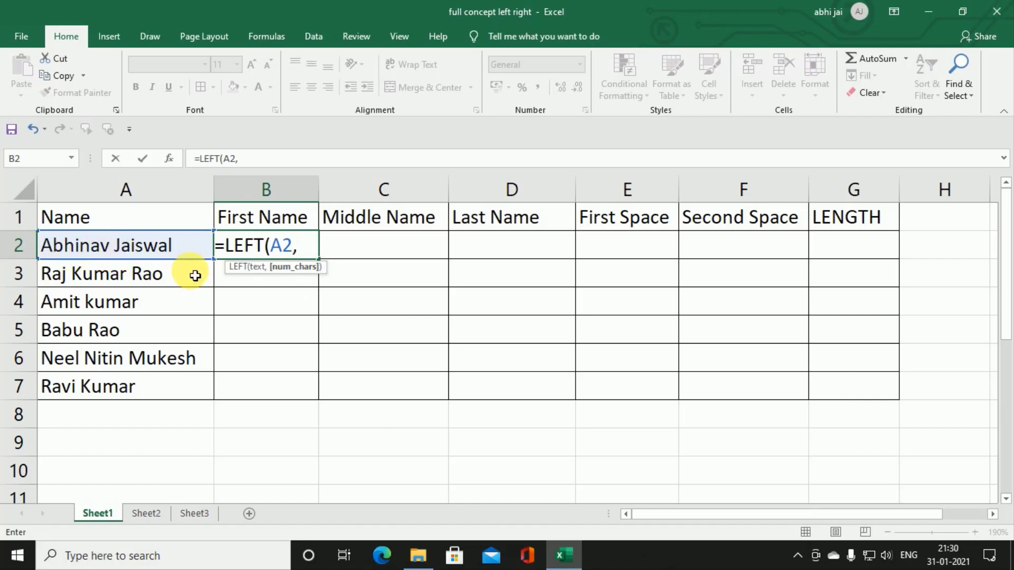
pyautogui.write('7')
pyautogui.press('Return')
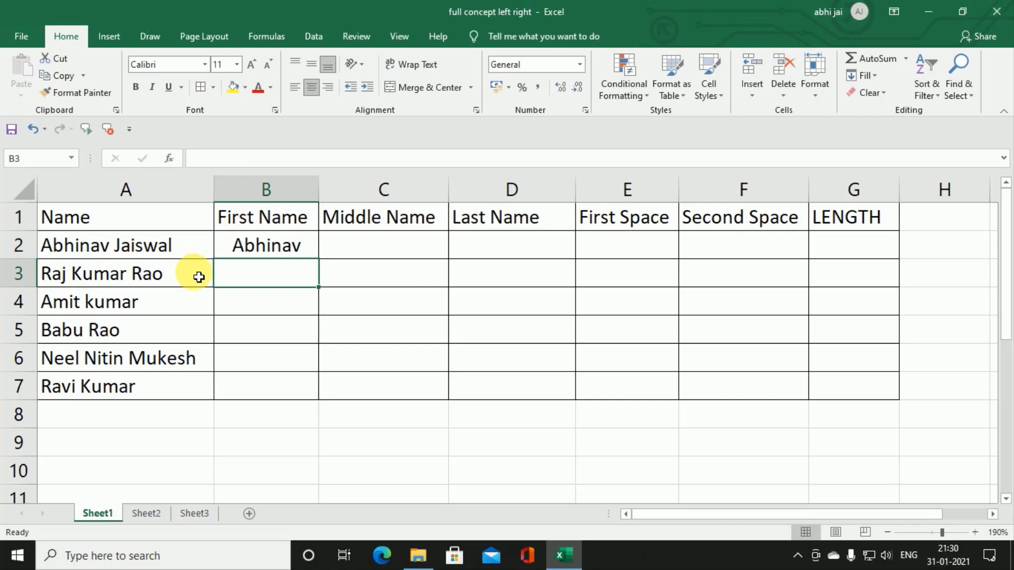
pyautogui.click(280, 255)
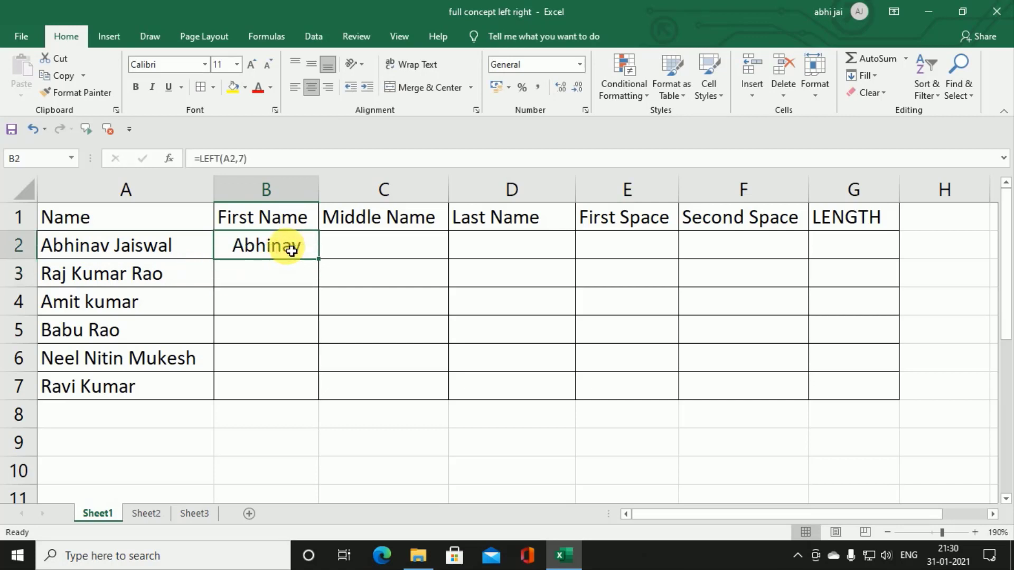
pyautogui.doubleClick(320, 258)
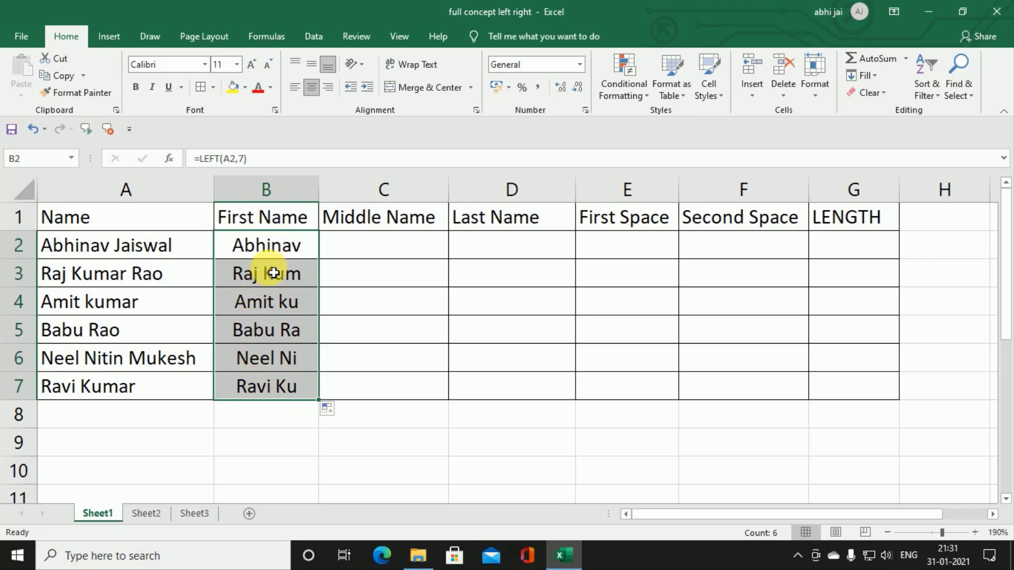
pyautogui.click(272, 246)
pyautogui.doubleClick(261, 244)
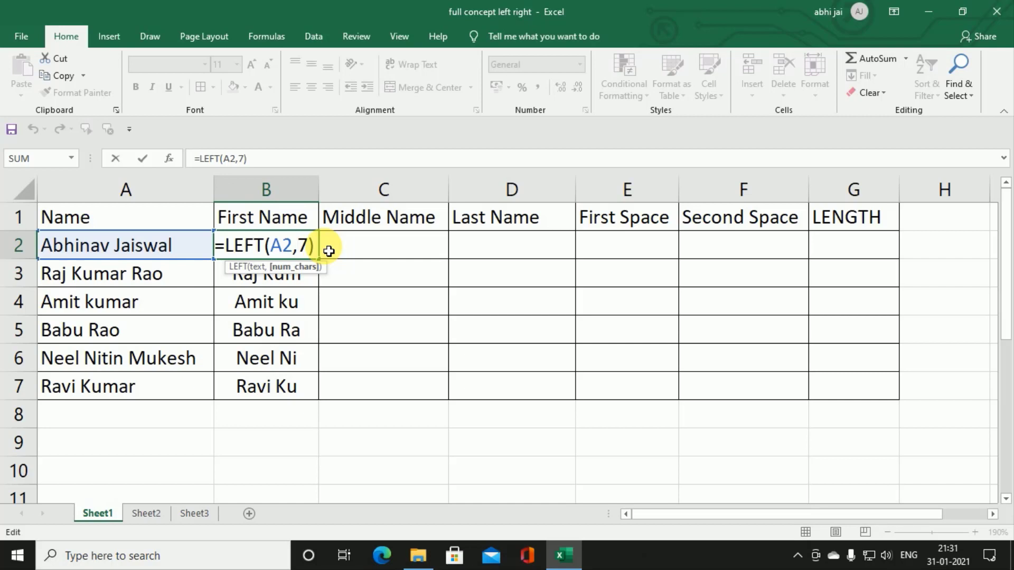
pyautogui.press('Return')
pyautogui.moveTo(264, 244); pyautogui.dragTo(280, 389)
pyautogui.press('Delete')
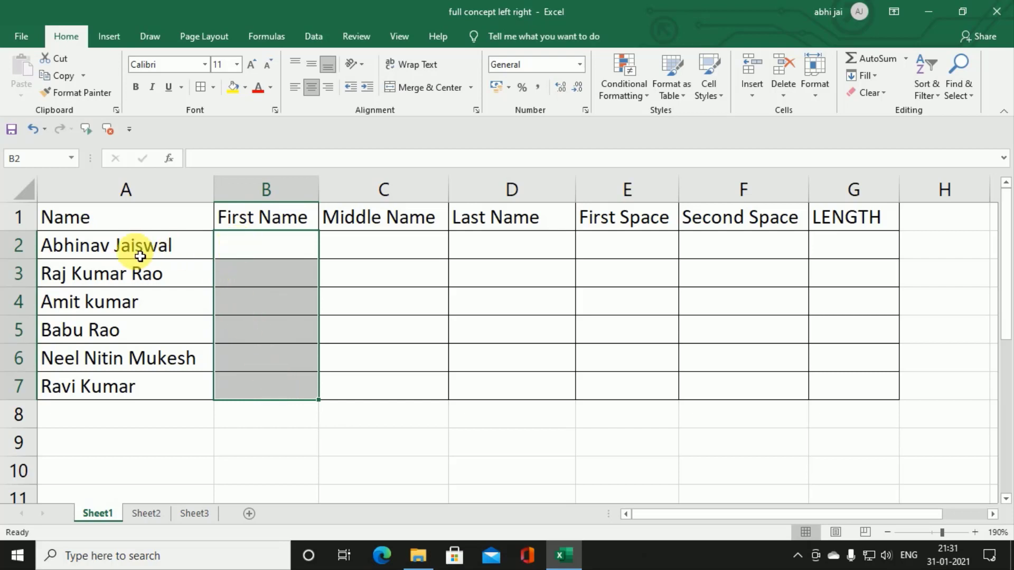
pyautogui.moveTo(141, 249); pyautogui.dragTo(136, 386)
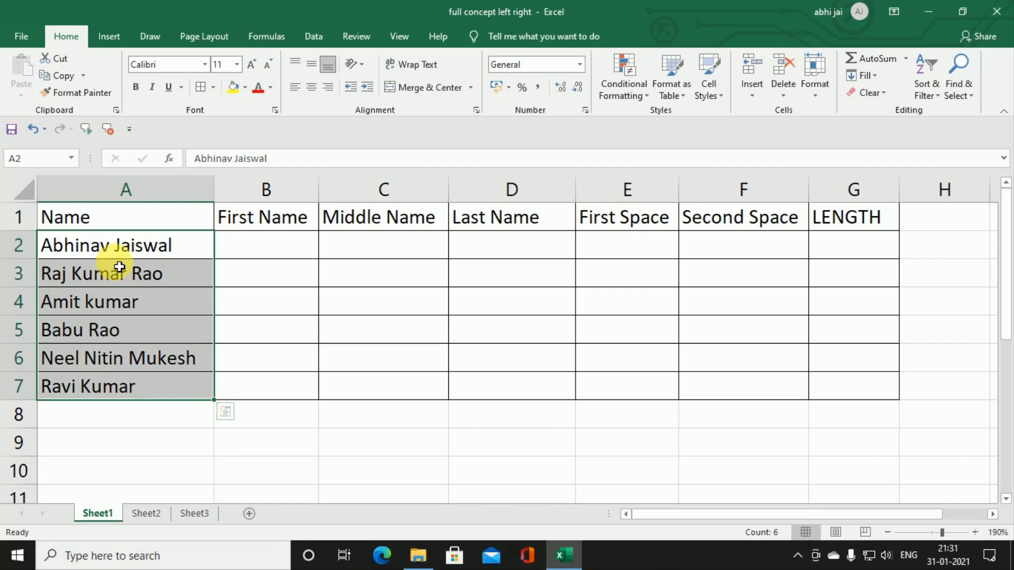
pyautogui.click(664, 252)
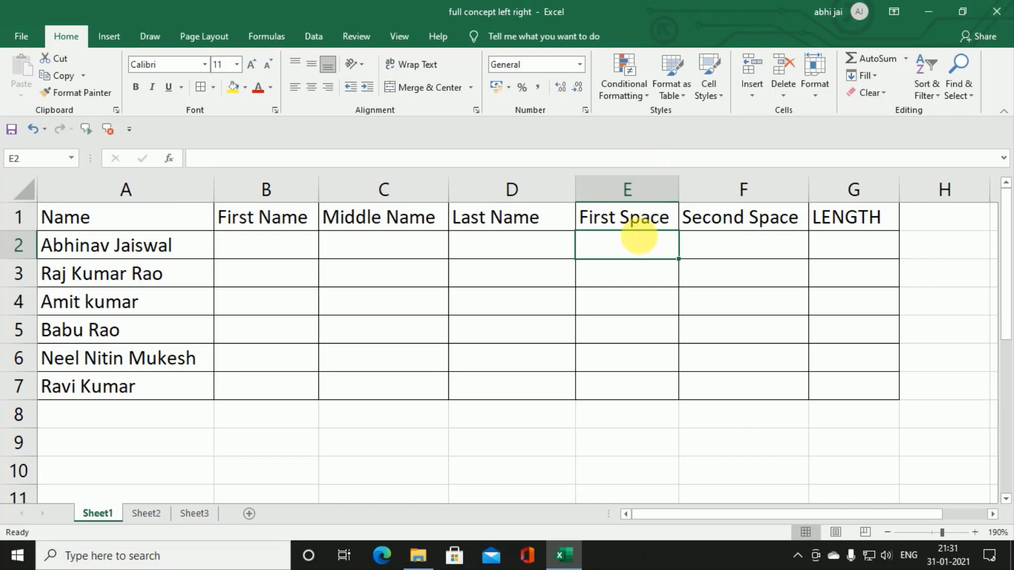
pyautogui.click(787, 252)
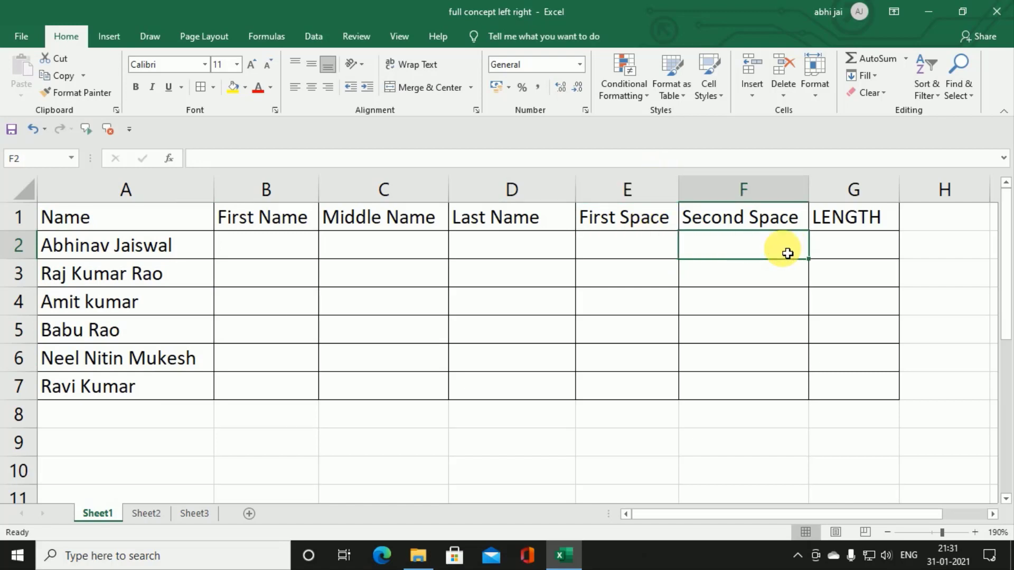
pyautogui.click(611, 190)
pyautogui.moveTo(673, 195)
pyautogui.mouseDown()
pyautogui.moveTo(743, 187)
pyautogui.moveTo(650, 192)
pyautogui.mouseUp()
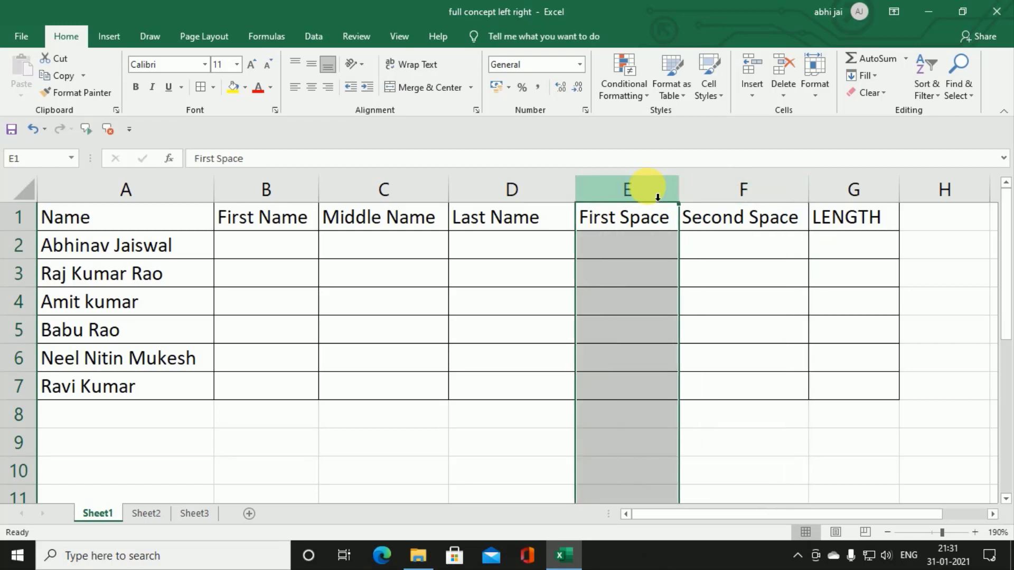
pyautogui.click(732, 189)
pyautogui.click(639, 192)
pyautogui.click(747, 195)
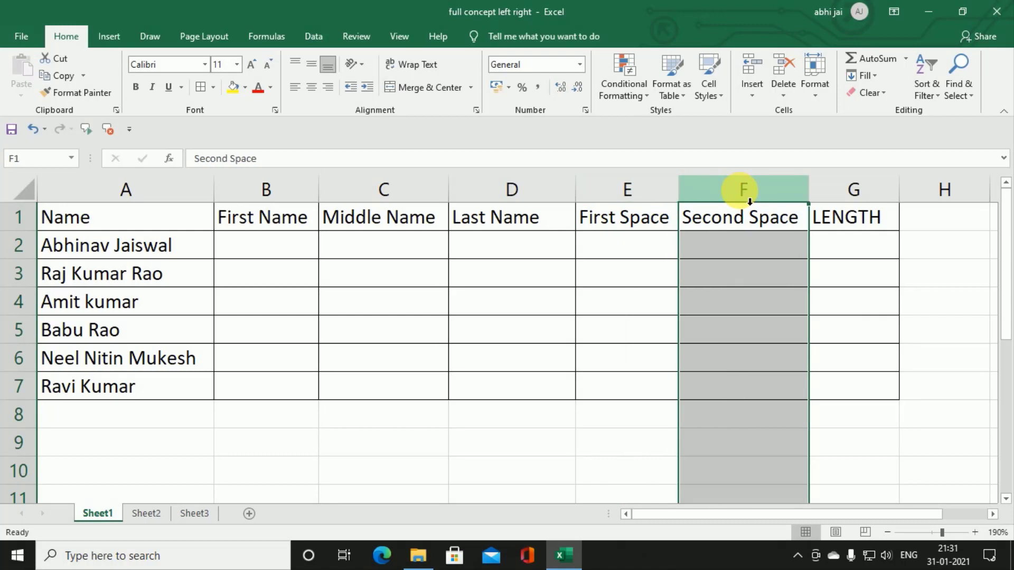
pyautogui.click(626, 190)
pyautogui.click(732, 196)
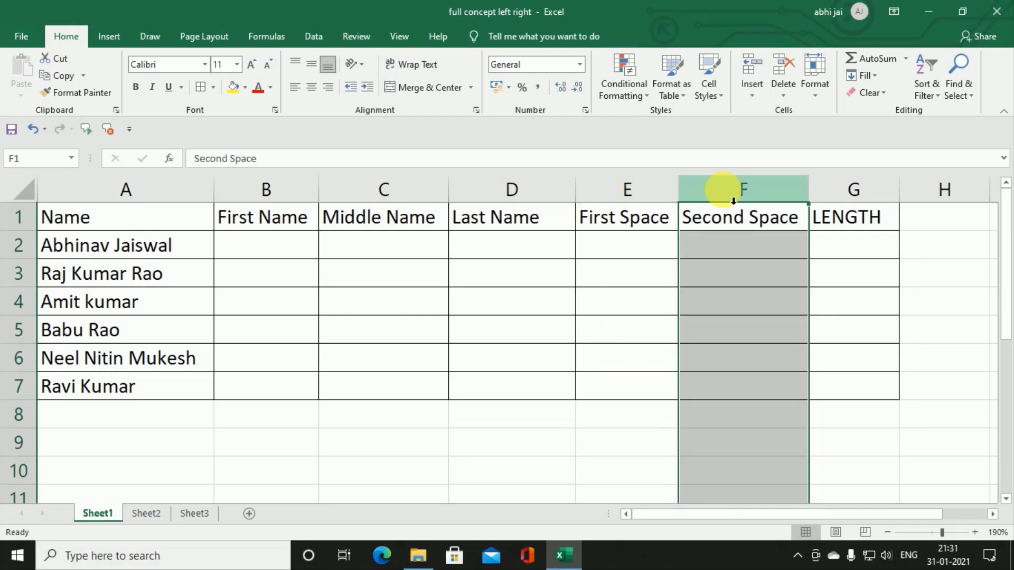
pyautogui.click(607, 254)
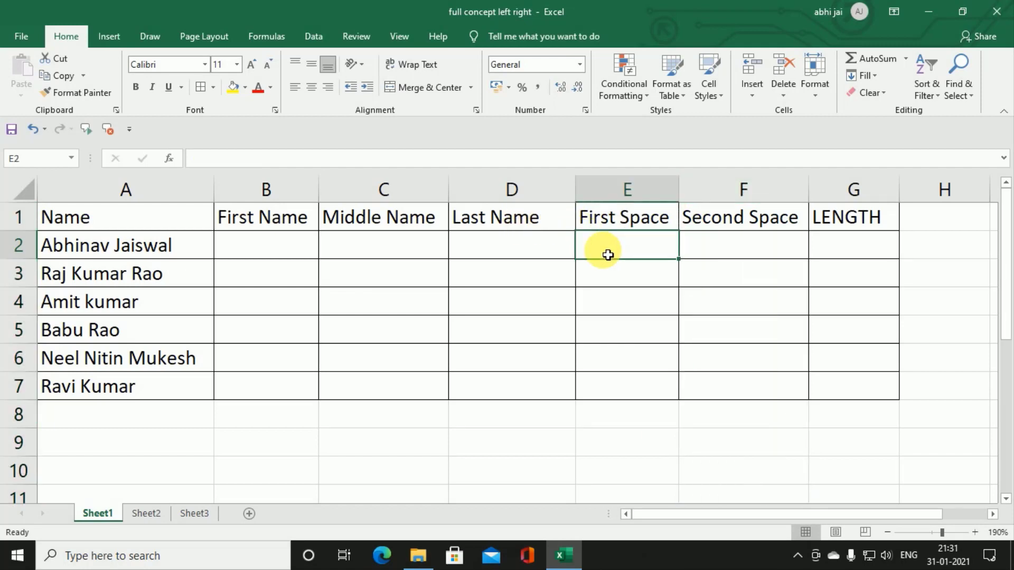
# - Enter =FIND(" ",A2,1) in E2 and fill it down to E7, giving 8, 4, 5, 5, 5, 5
pyautogui.write('=')
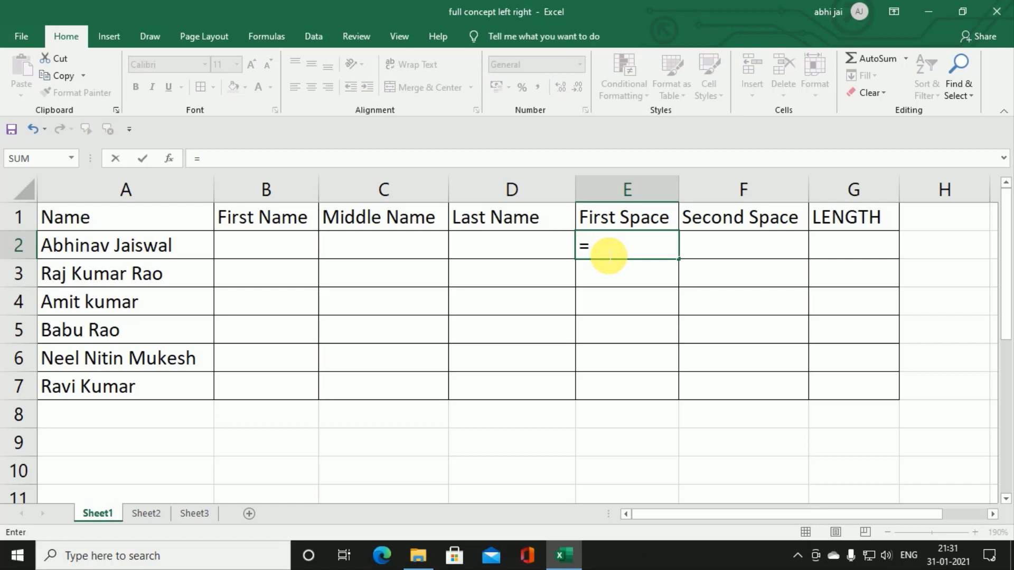
pyautogui.write('fin')
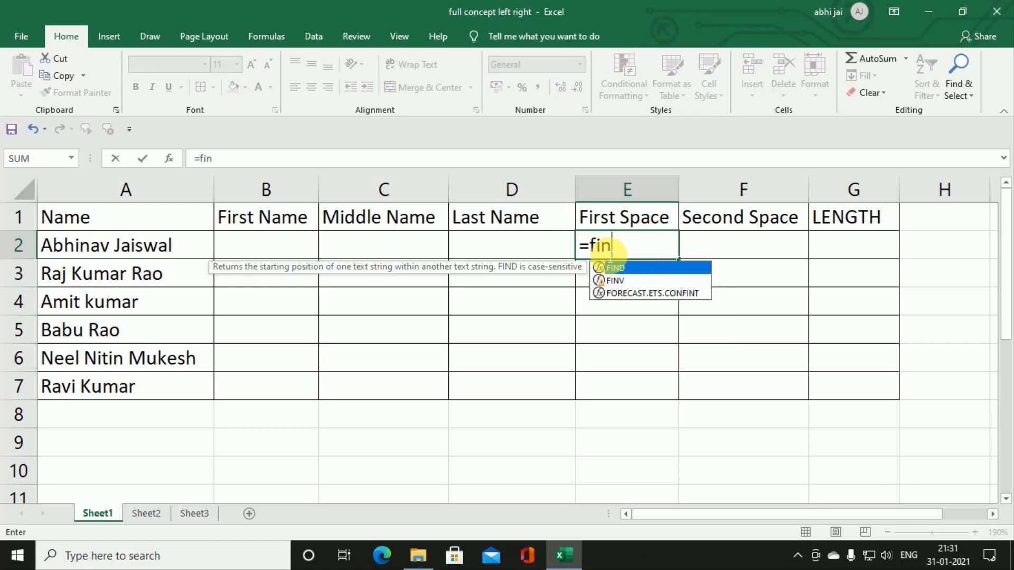
pyautogui.write('d')
pyautogui.press('Tab')
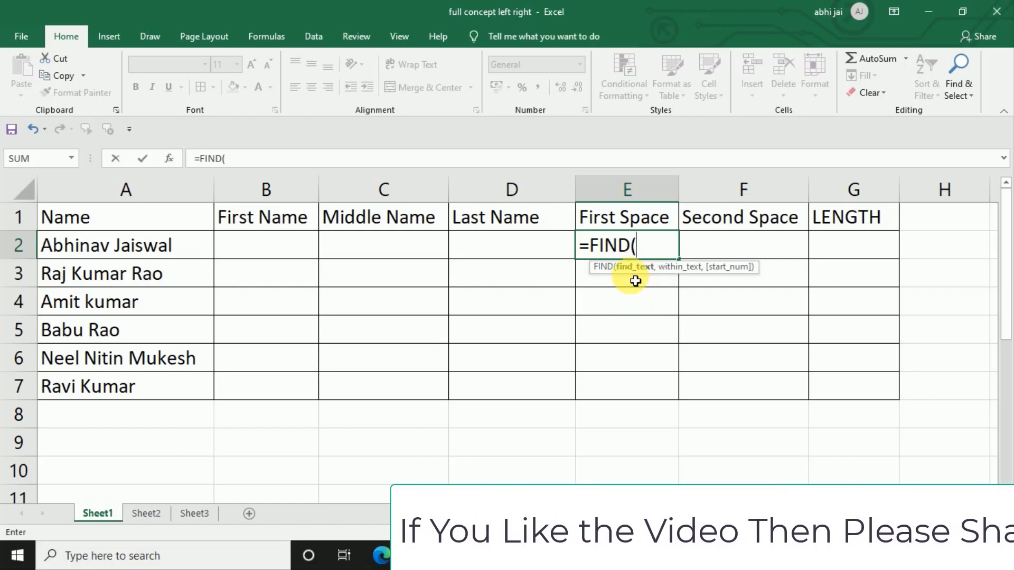
pyautogui.write('"')
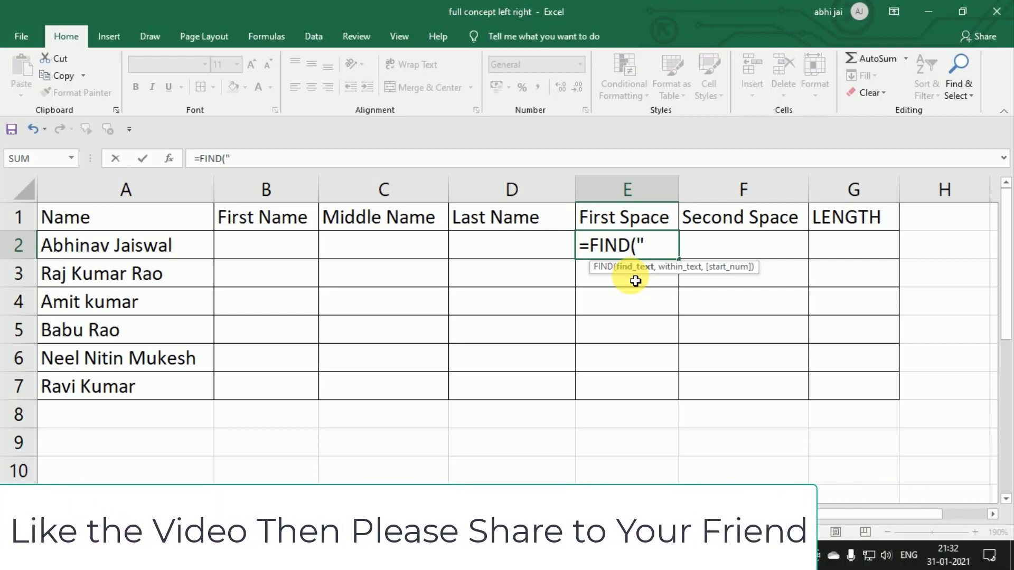
pyautogui.write(' ",')
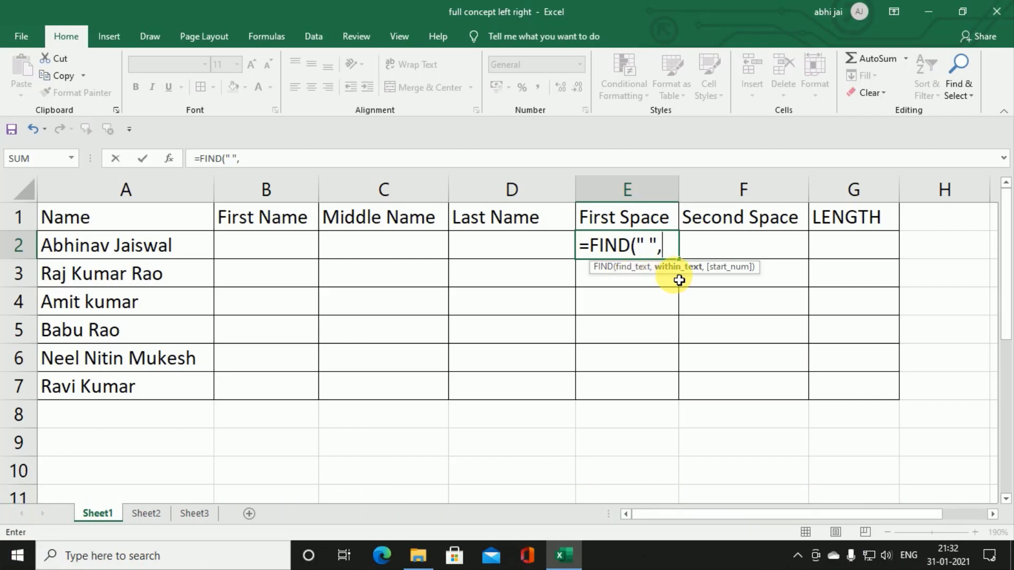
pyautogui.click(123, 260)
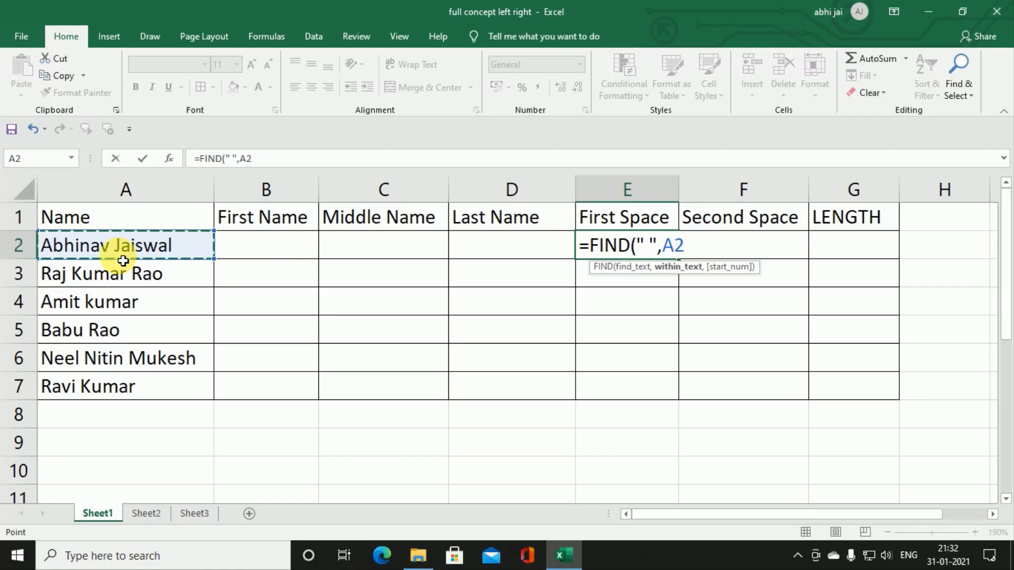
pyautogui.write(',')
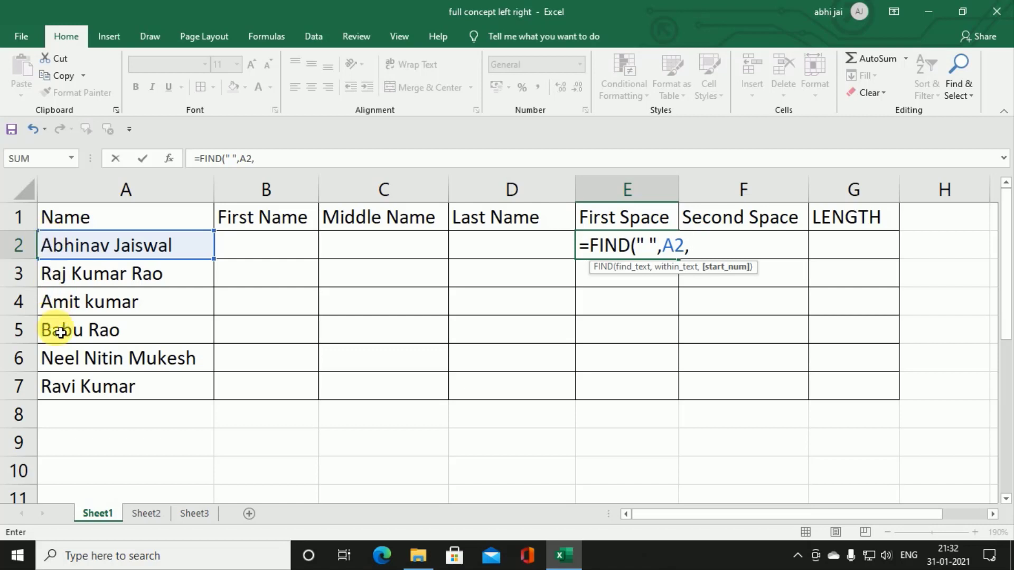
pyautogui.write('1')
pyautogui.press('Return')
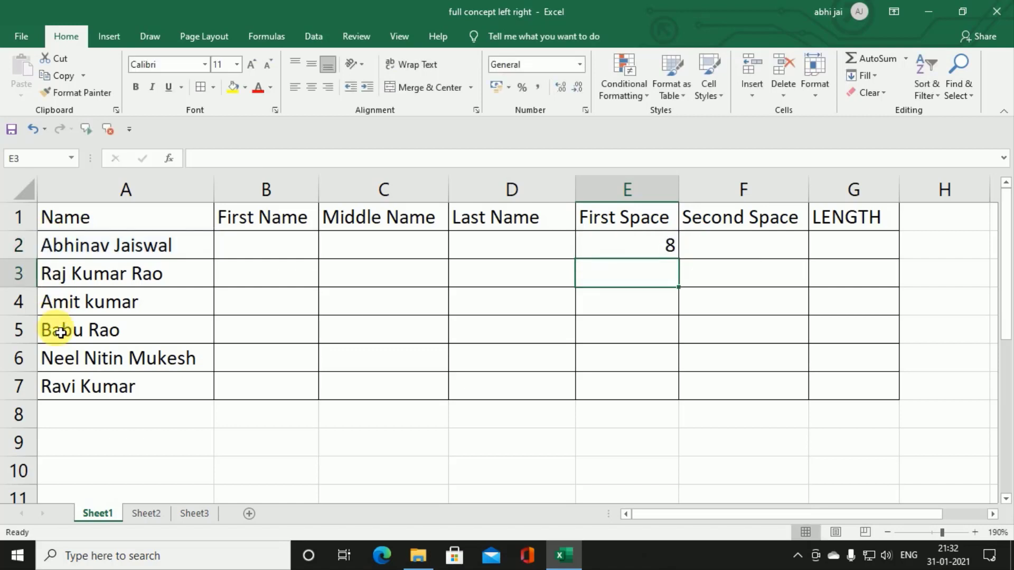
pyautogui.press('Up')
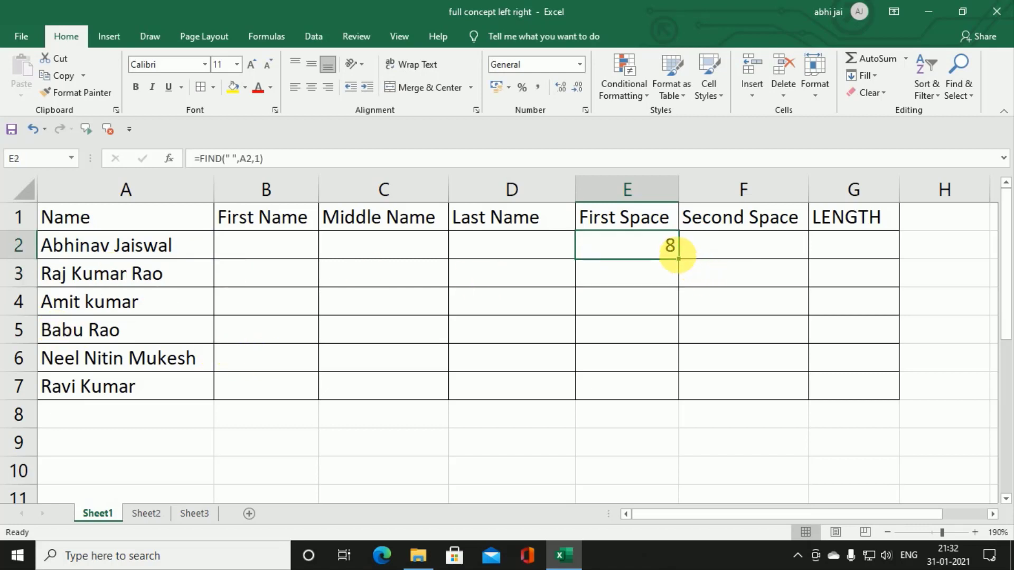
pyautogui.doubleClick(680, 260)
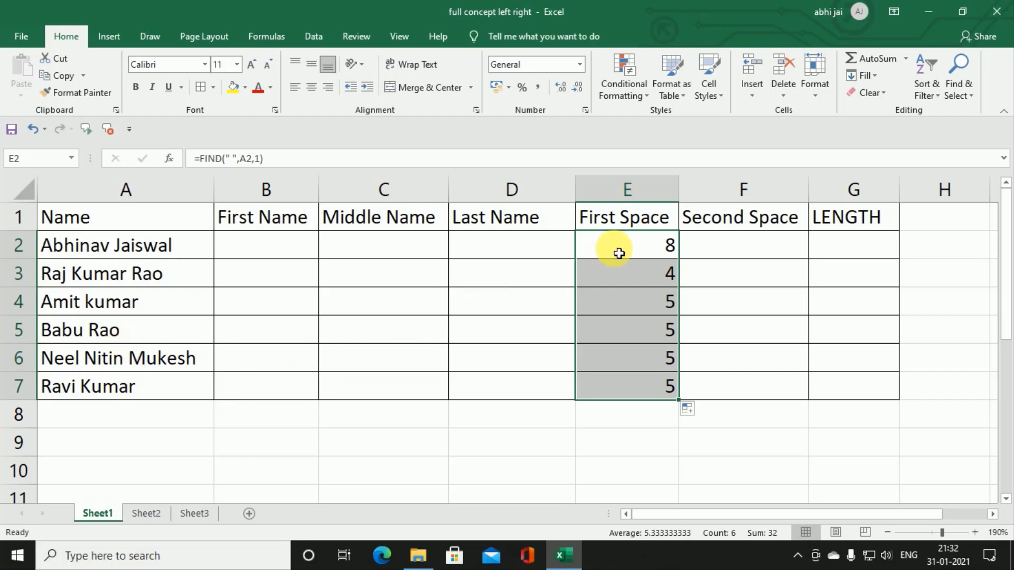
pyautogui.click(758, 244)
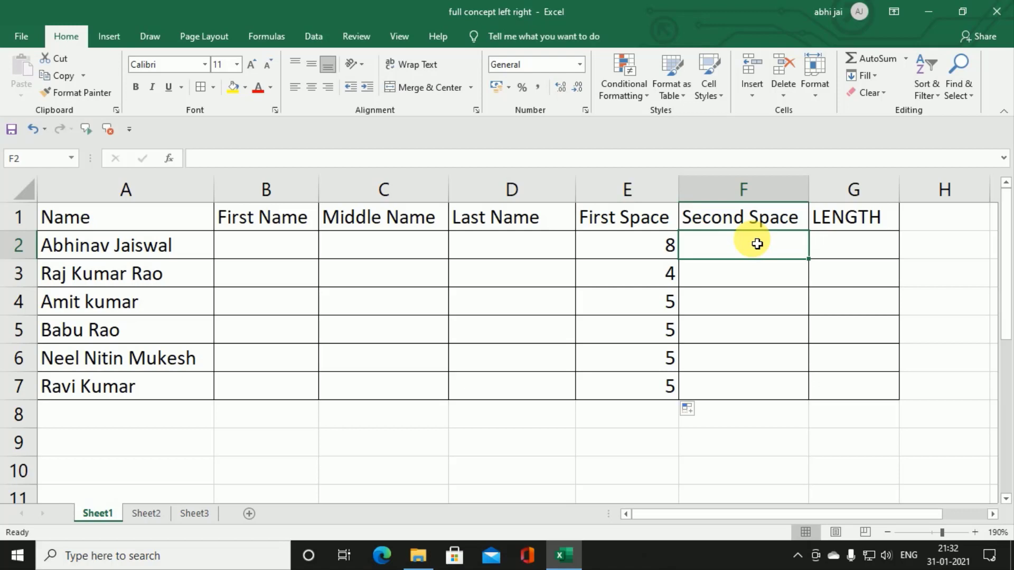
# - Enter =FIND(" ",A2,E2+1) in F2 and fill it down to F7
pyautogui.write('=fin')
pyautogui.press('Tab')
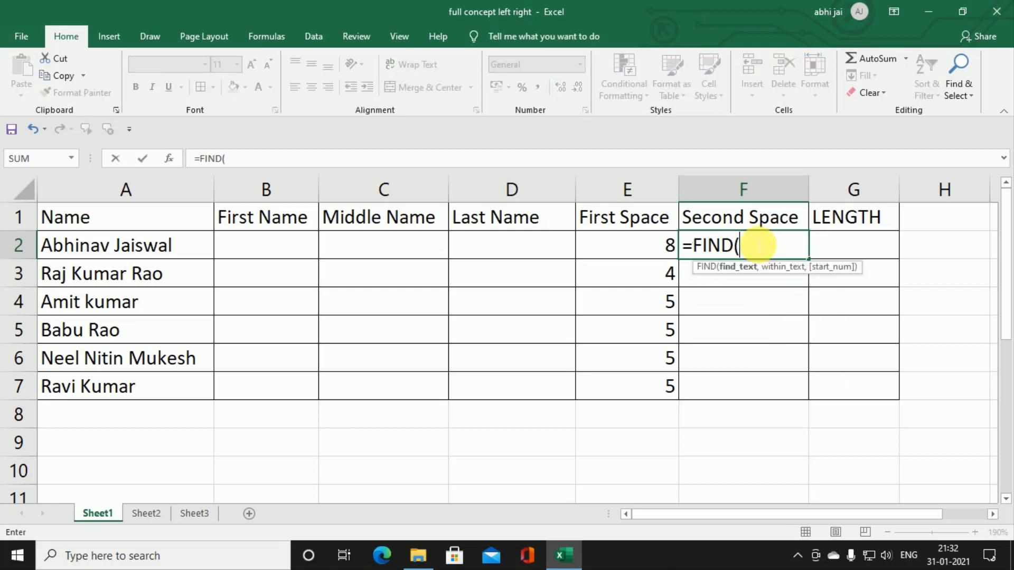
pyautogui.write('" ')
pyautogui.write('"')
pyautogui.write(',')
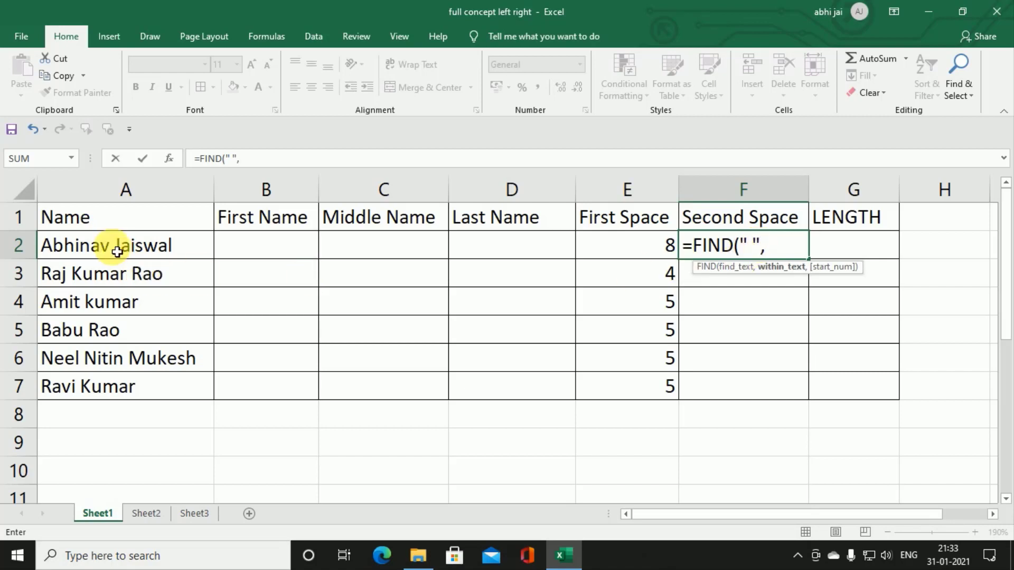
pyautogui.click(117, 251)
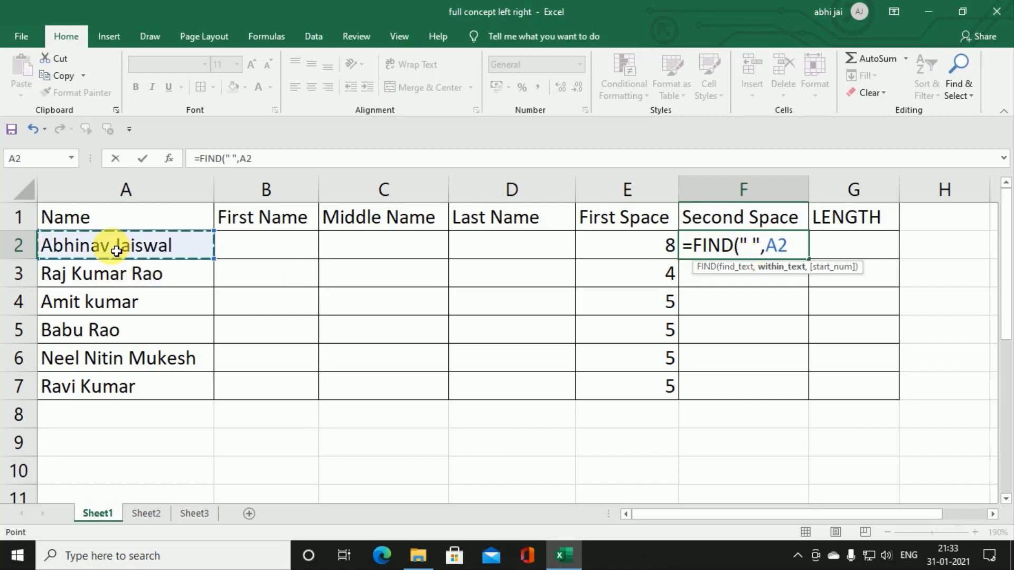
pyautogui.write(',')
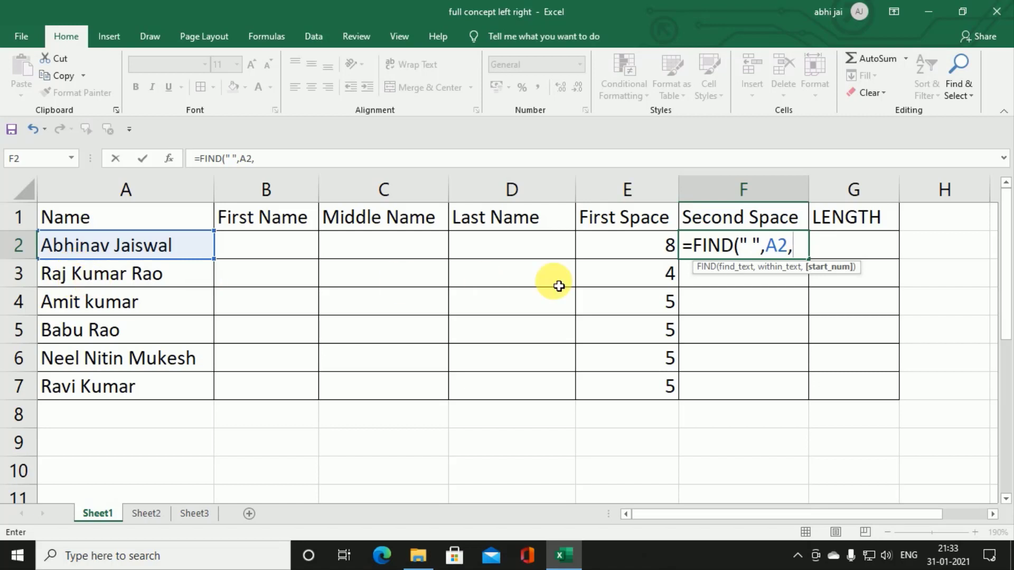
pyautogui.click(649, 251)
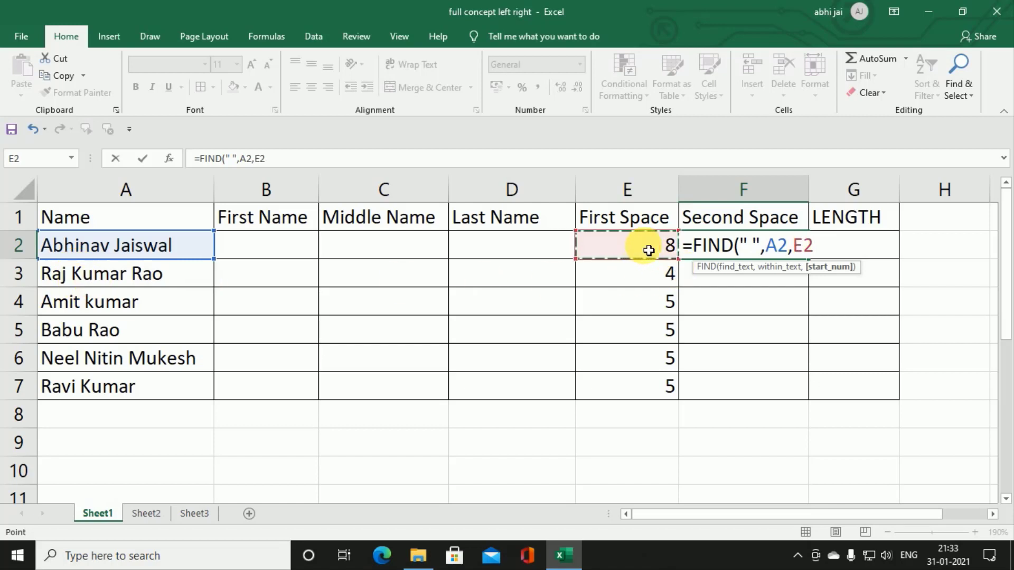
pyautogui.write('+1')
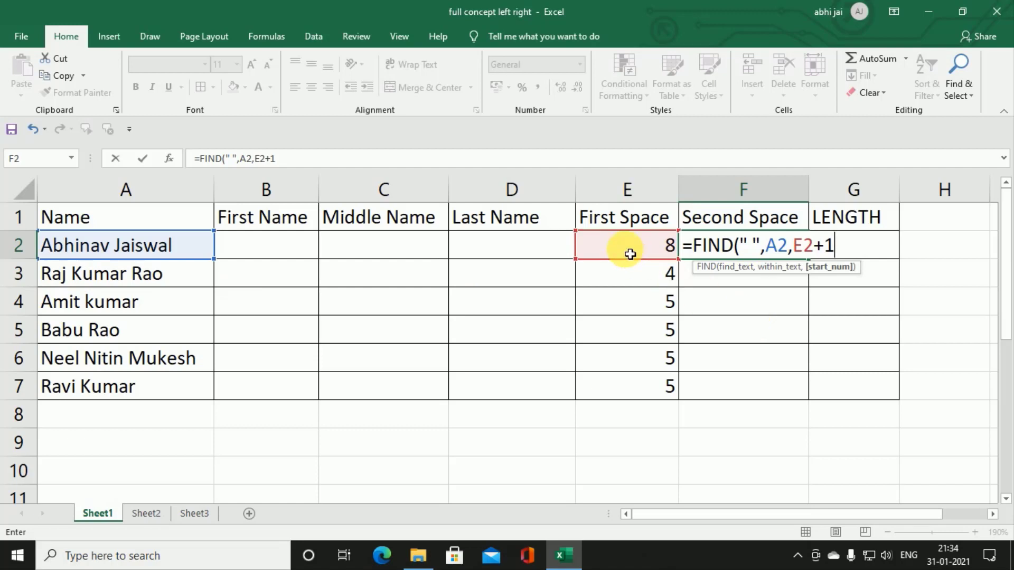
pyautogui.press('Return')
pyautogui.press('Up')
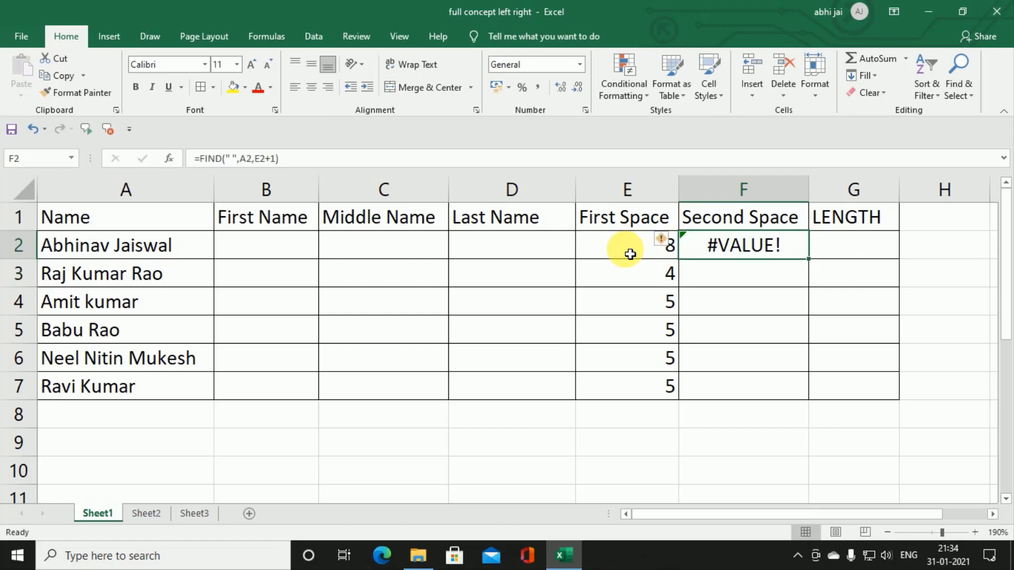
pyautogui.doubleClick(810, 259)
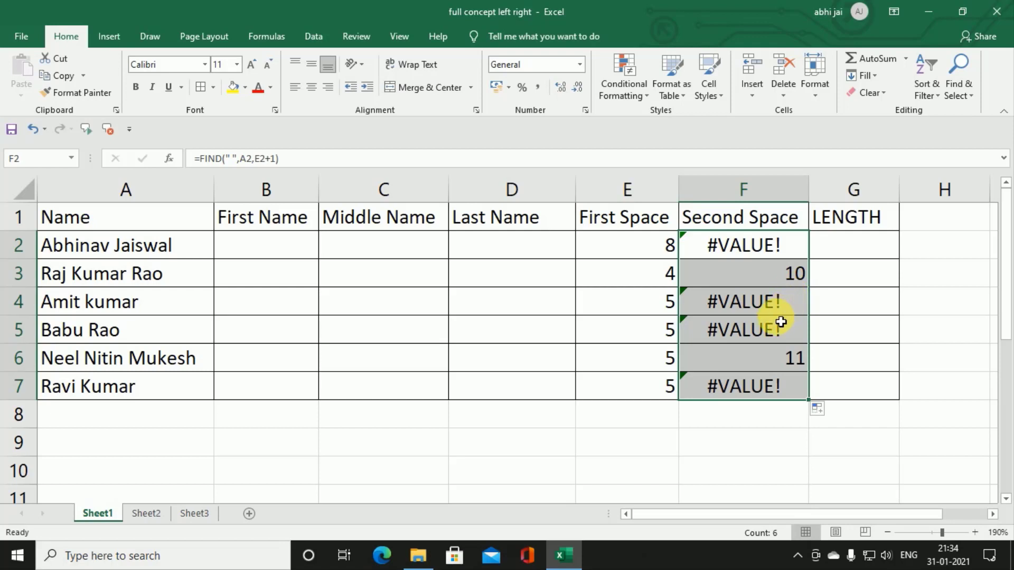
pyautogui.click(847, 246)
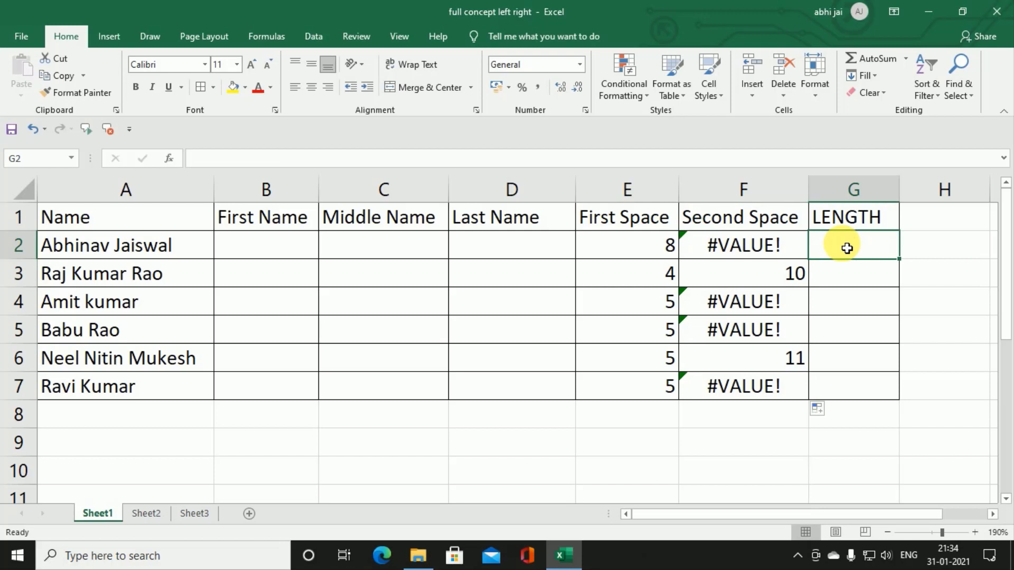
# - Enter =LEN(A2) in G2 and fill it down to G7, giving 15, 13, 10, 8, 17, 10
pyautogui.write('=le')
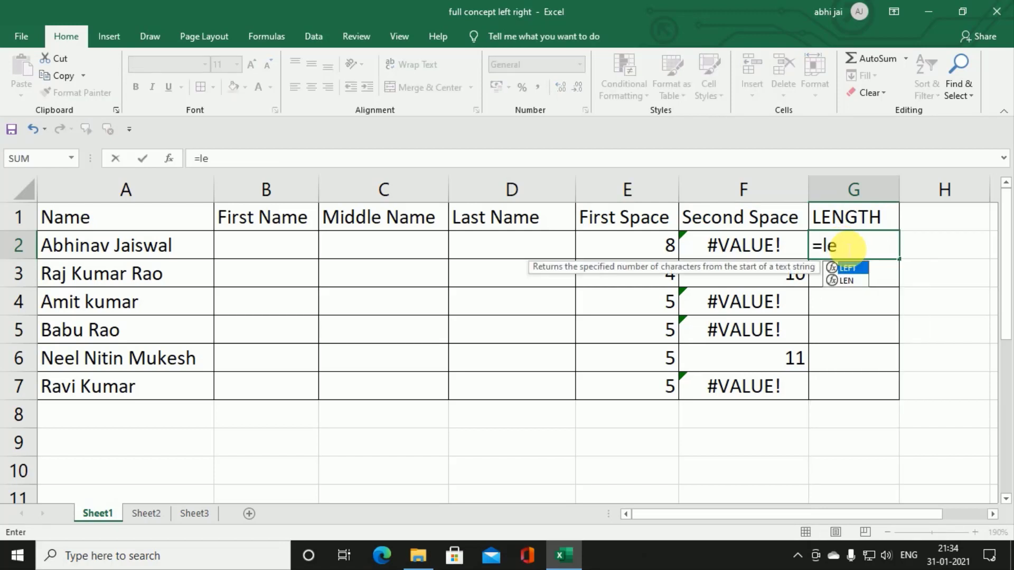
pyautogui.write('n')
pyautogui.press('Tab')
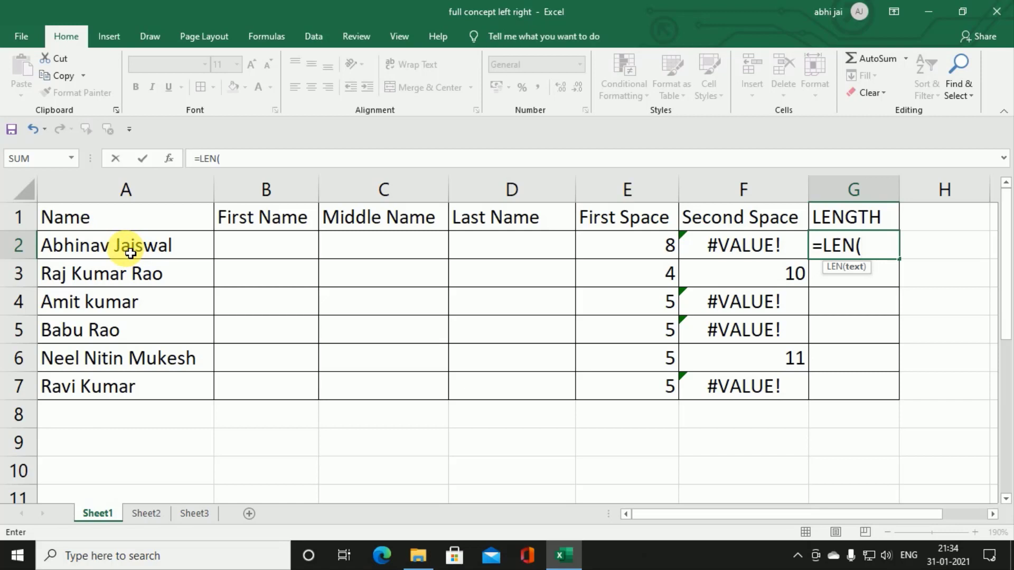
pyautogui.click(131, 254)
pyautogui.press('Return')
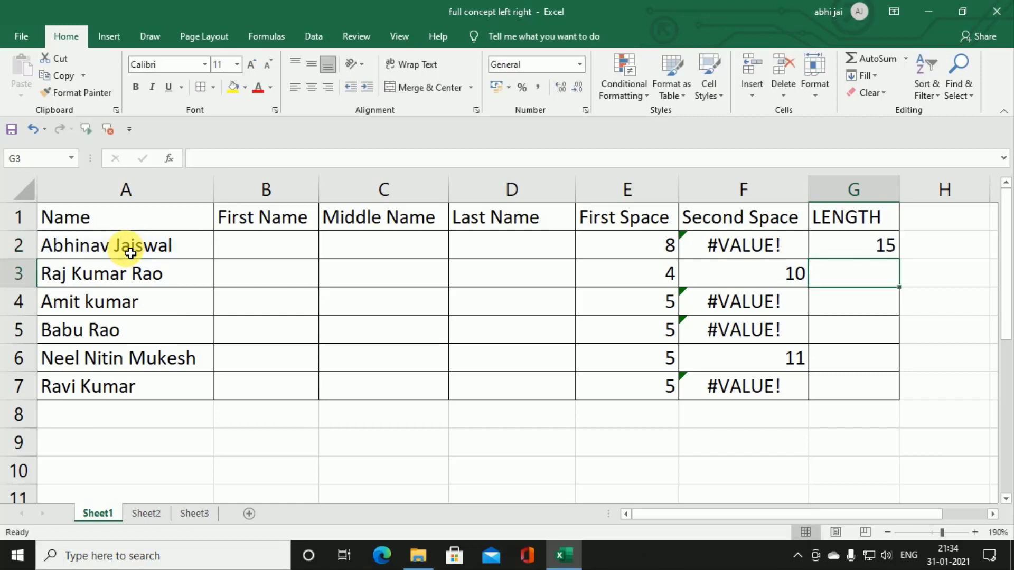
pyautogui.click(843, 244)
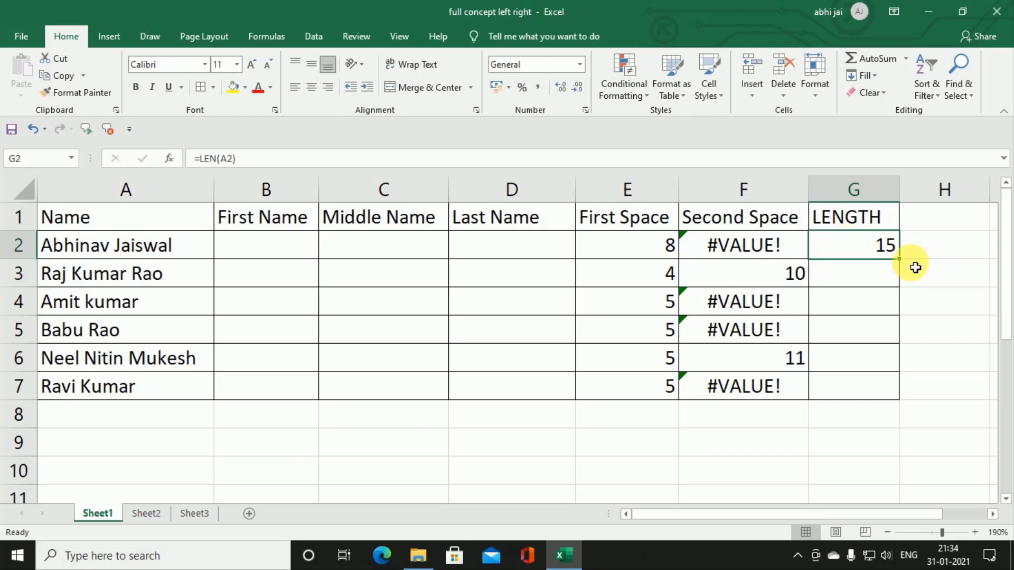
pyautogui.doubleClick(899, 260)
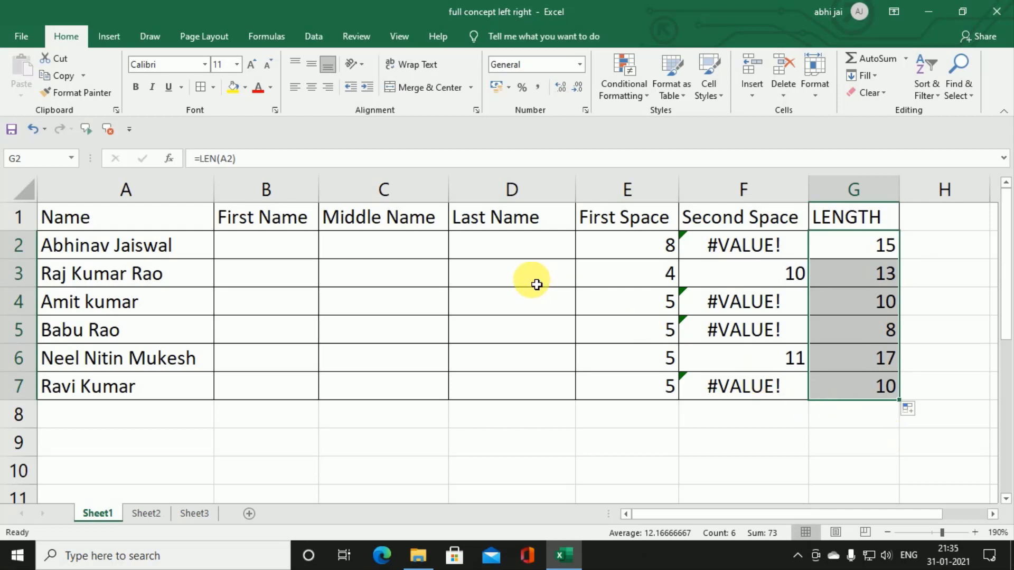
pyautogui.click(90, 305)
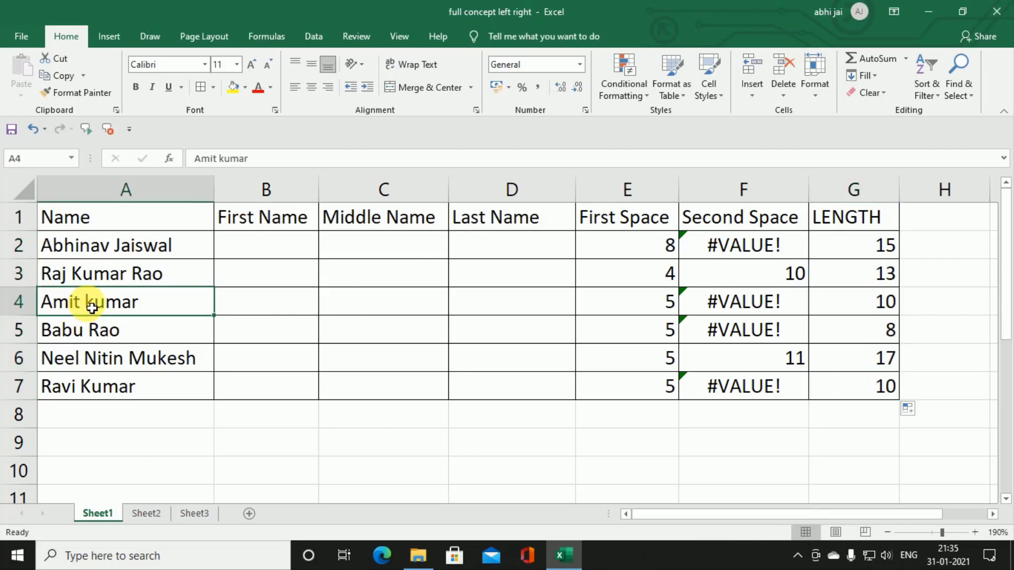
pyautogui.press('Down')
pyautogui.press('Down')
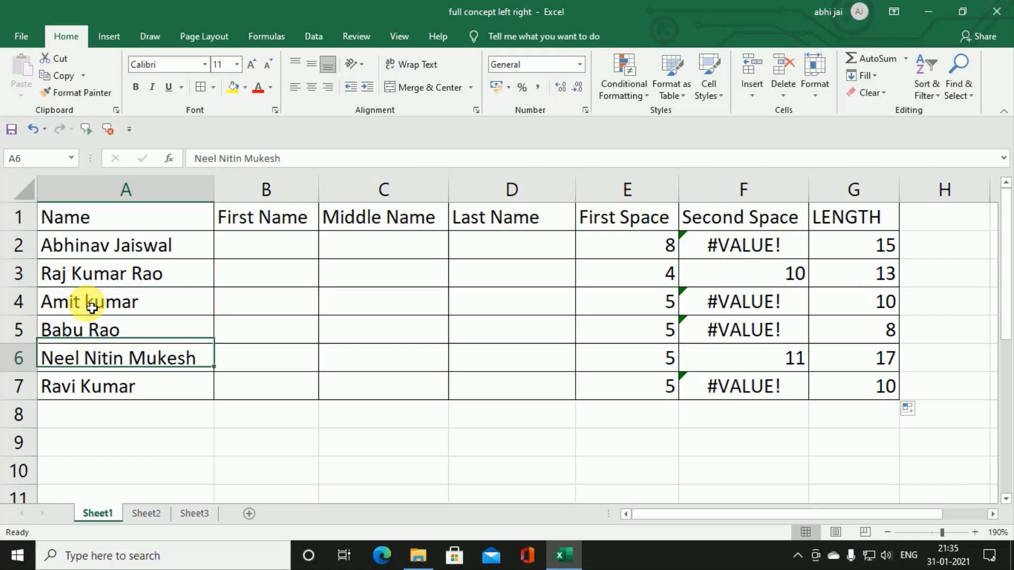
pyautogui.press('Down')
pyautogui.write('k')
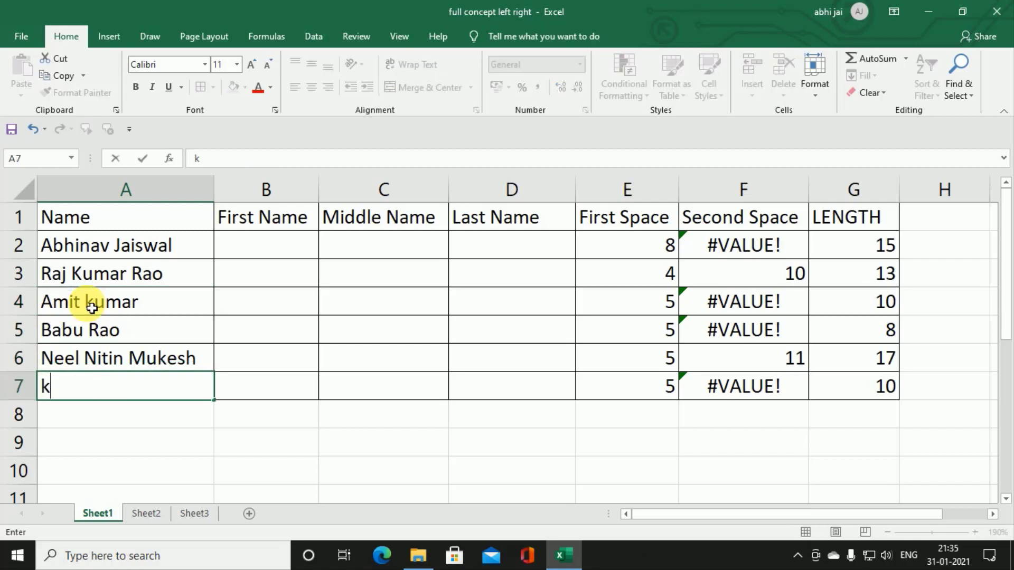
pyautogui.write('r')
pyautogui.press('BackSpace')
pyautogui.press('BackSpace')
pyautogui.write('Kr')
pyautogui.write('ishan Ku')
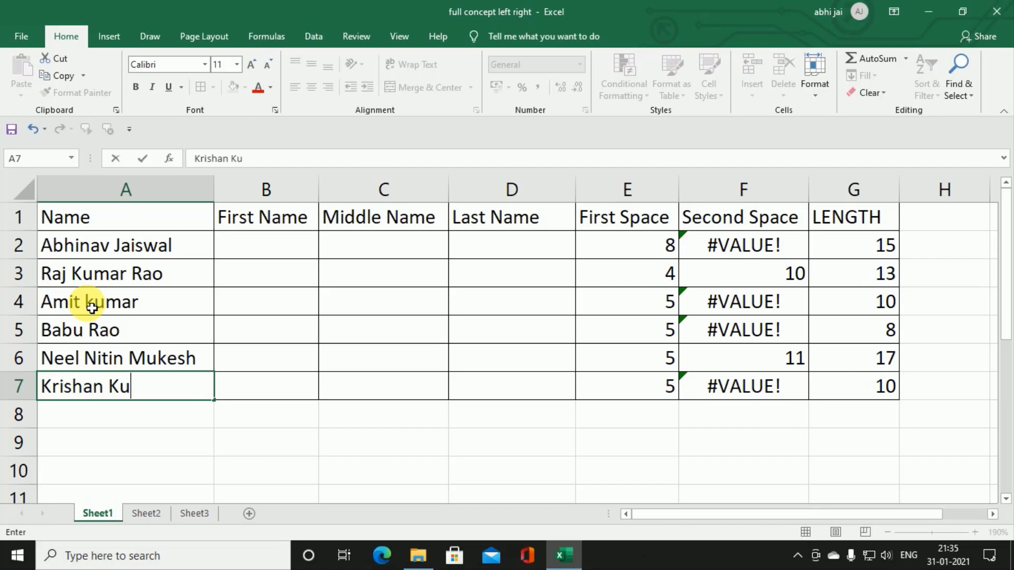
pyautogui.write('mar')
pyautogui.press('Return')
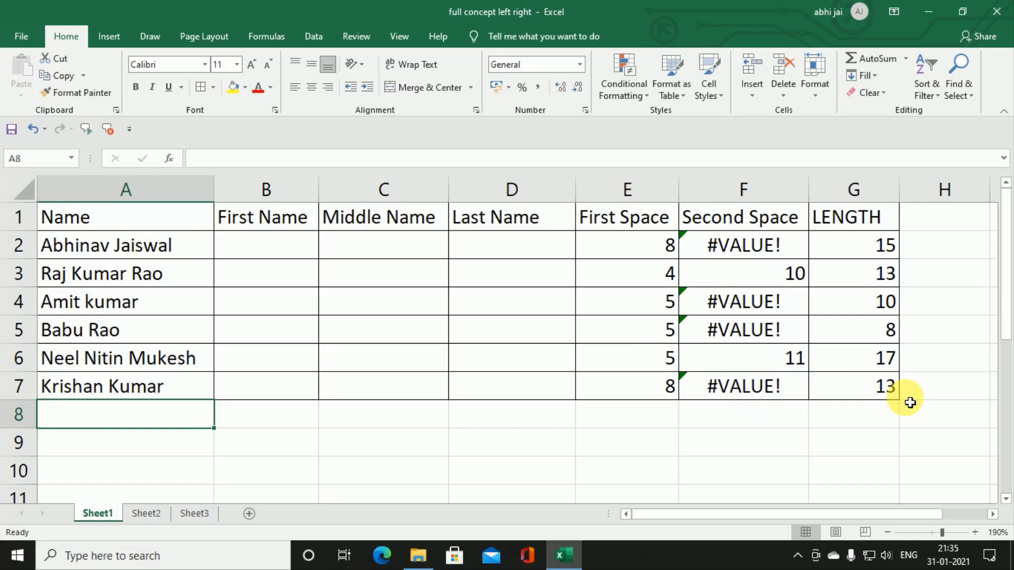
pyautogui.click(272, 251)
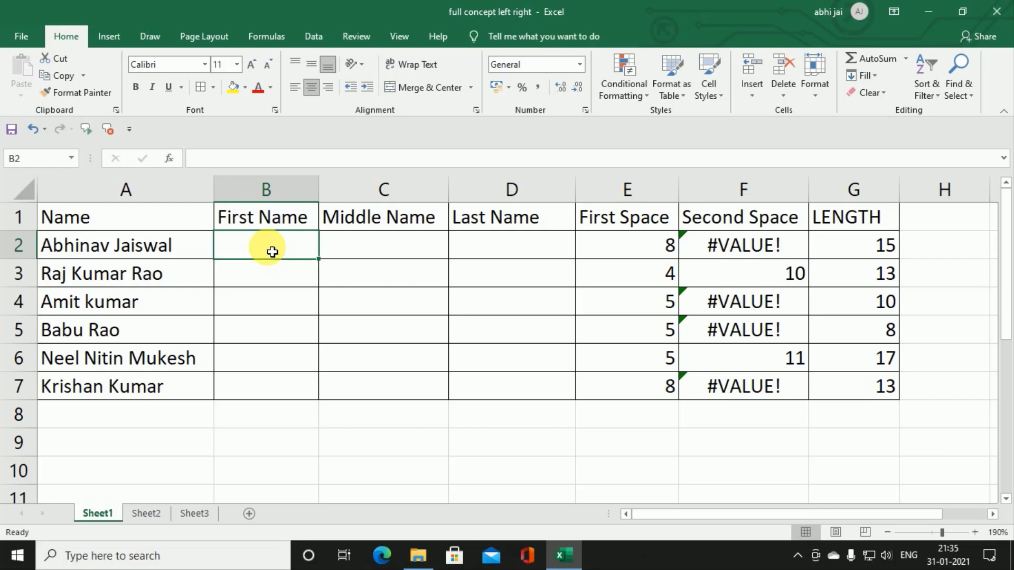
# - Enter =LEFT(A2,E2-1) in B2 and fill it down to B7 to extract the first names
pyautogui.write('=lef')
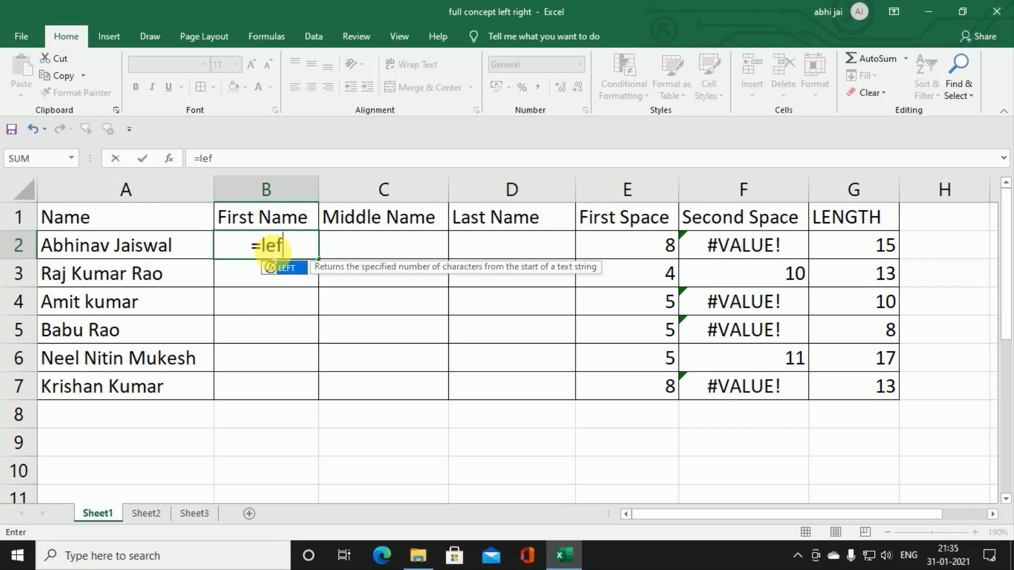
pyautogui.press('Tab')
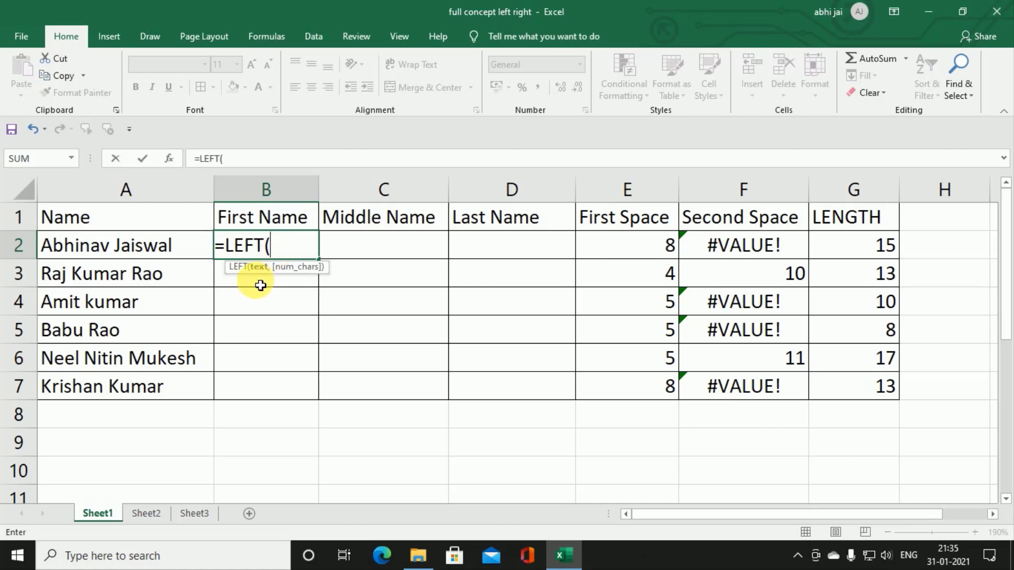
pyautogui.click(106, 244)
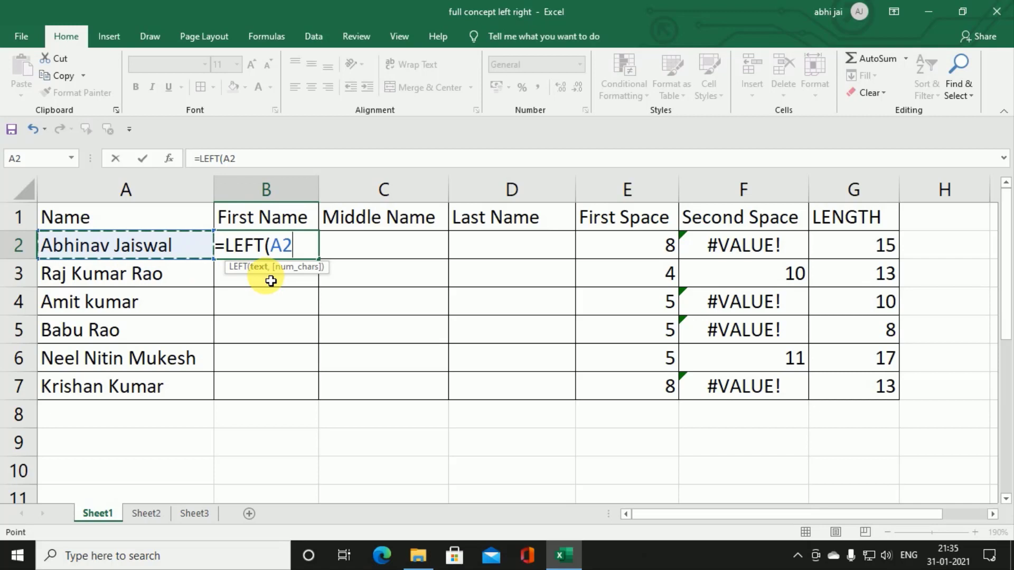
pyautogui.write(',')
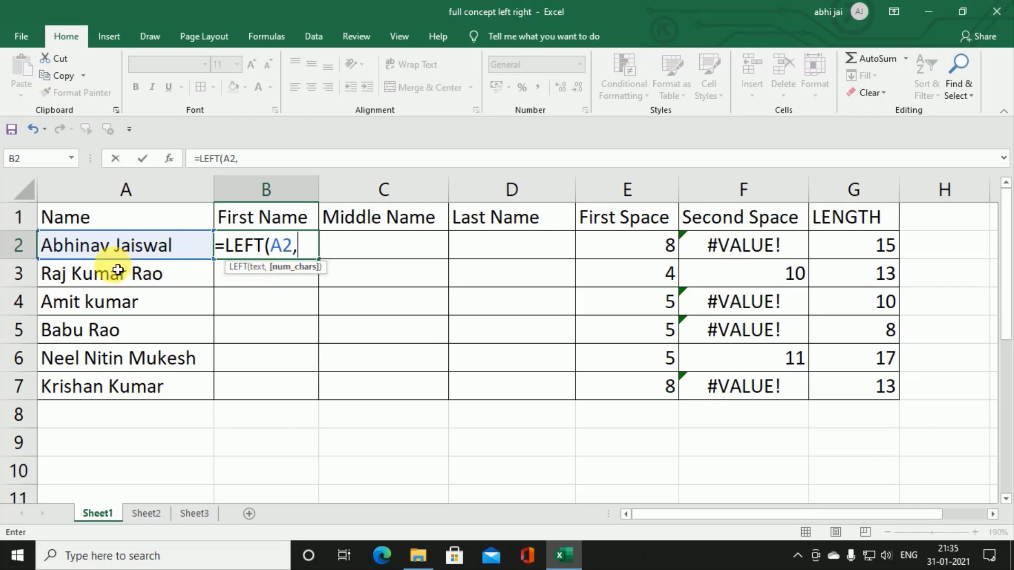
pyautogui.click(641, 254)
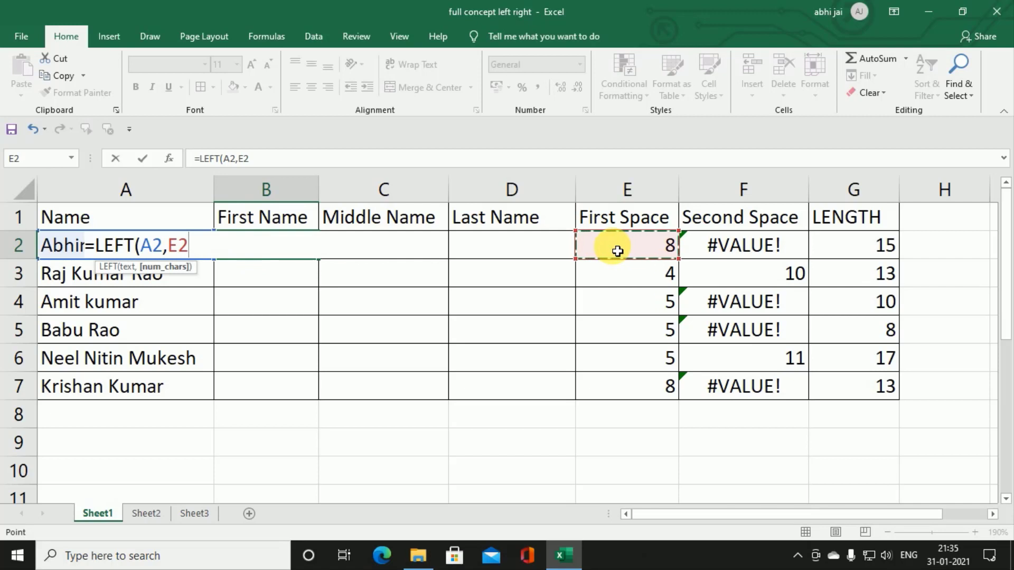
pyautogui.write('-')
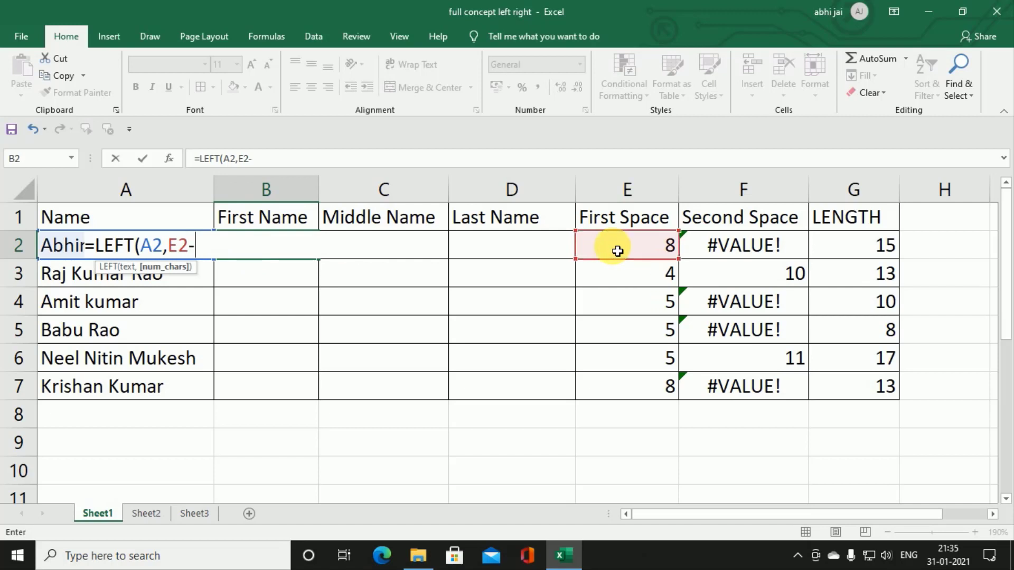
pyautogui.write('1')
pyautogui.press('Return')
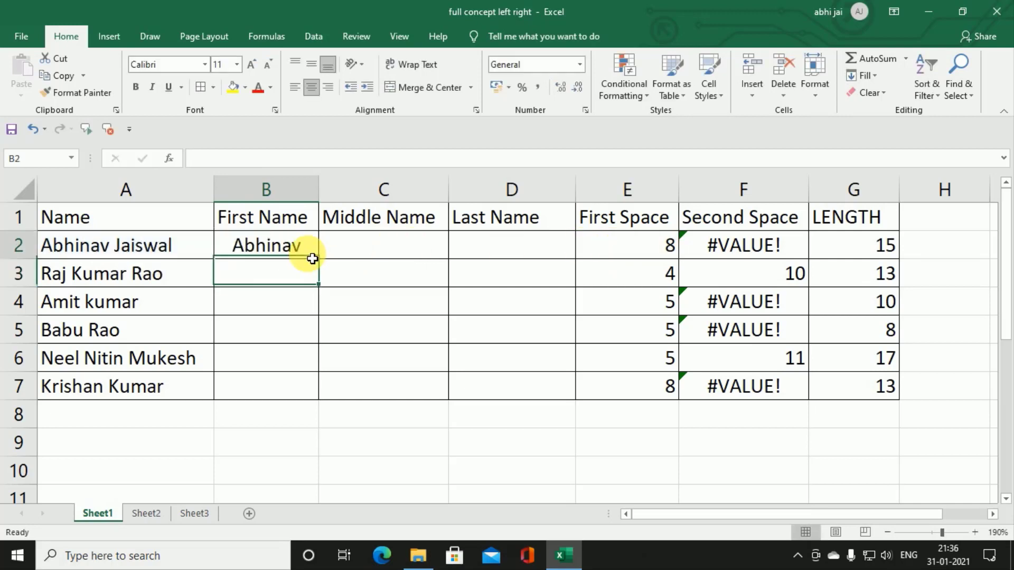
pyautogui.click(312, 254)
pyautogui.doubleClick(319, 259)
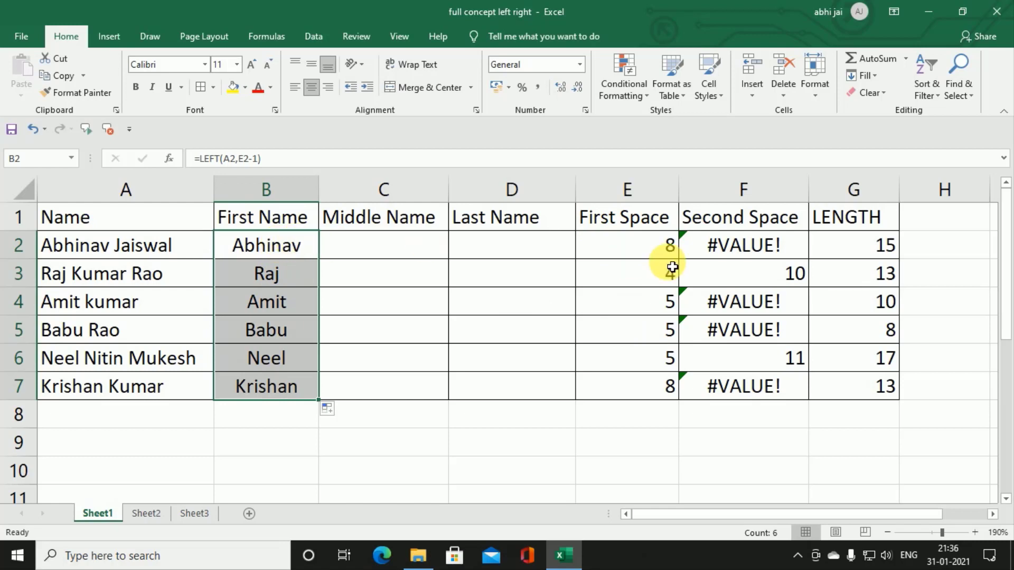
# - Copy the FIND(" ",A2,1) expression from E2's formula
pyautogui.doubleClick(663, 245)
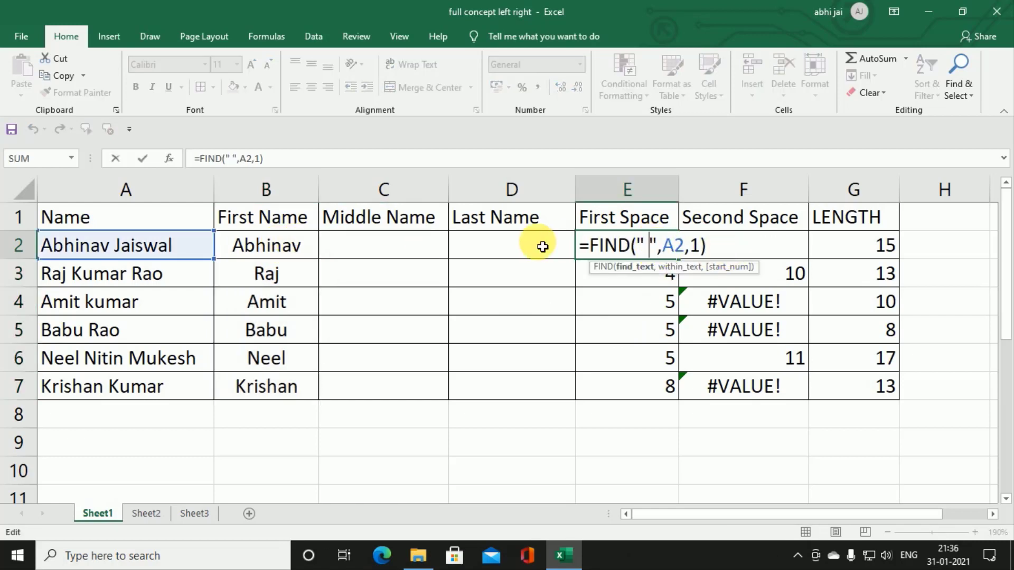
pyautogui.click(293, 247)
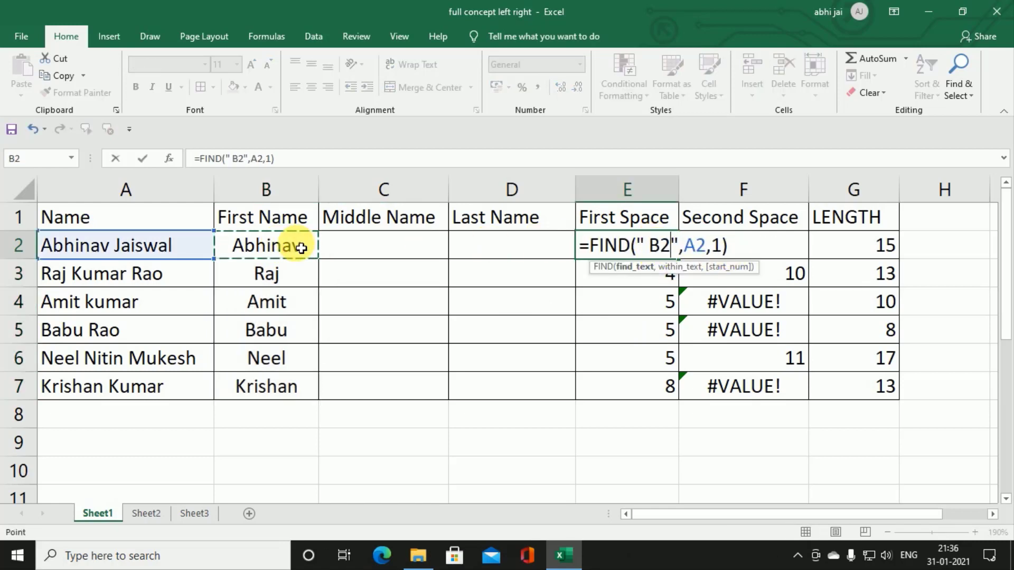
pyautogui.press('Escape')
pyautogui.doubleClick(660, 247)
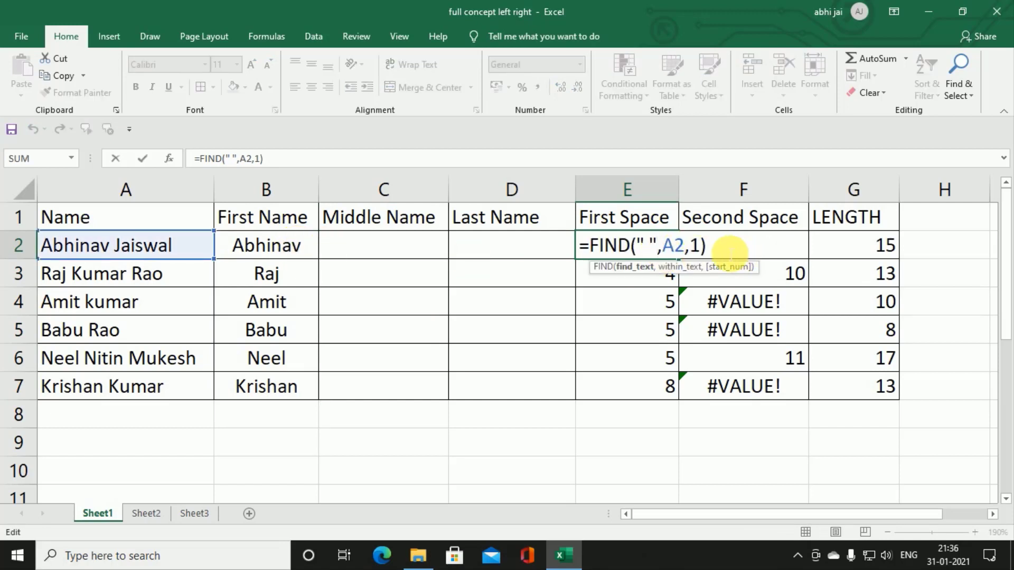
pyautogui.moveTo(706, 245); pyautogui.dragTo(587, 248)
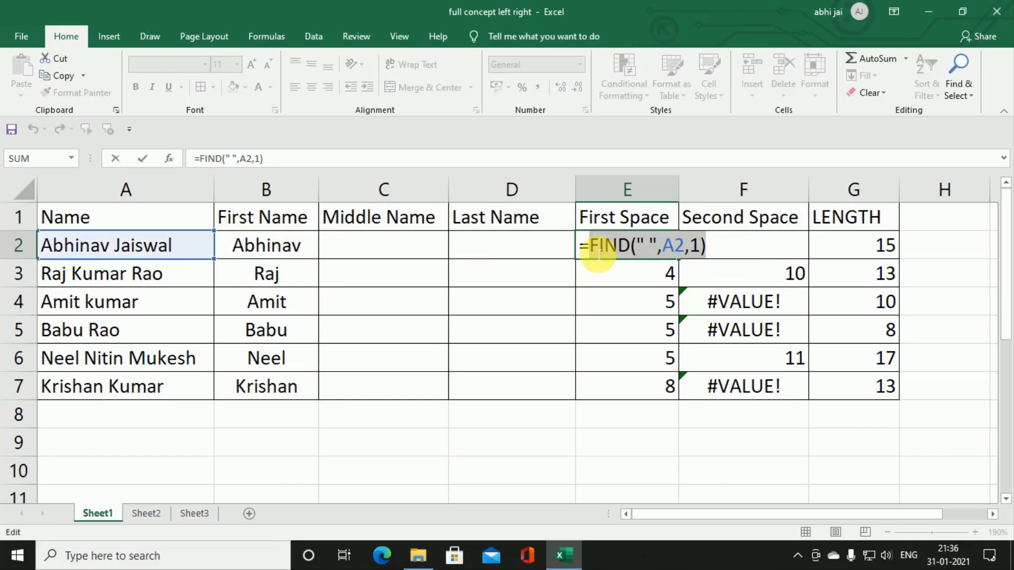
pyautogui.press('Escape')
# - Replace E2 in B2's LEFT formula with the copied FIND expression and fill down to B7
pyautogui.doubleClick(290, 249)
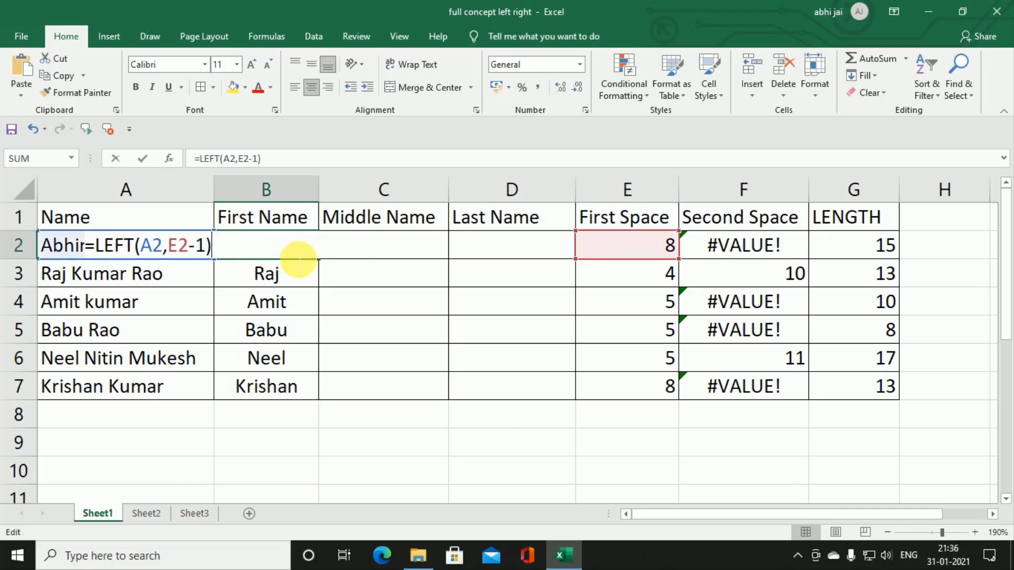
pyautogui.moveTo(189, 247); pyautogui.dragTo(168, 248)
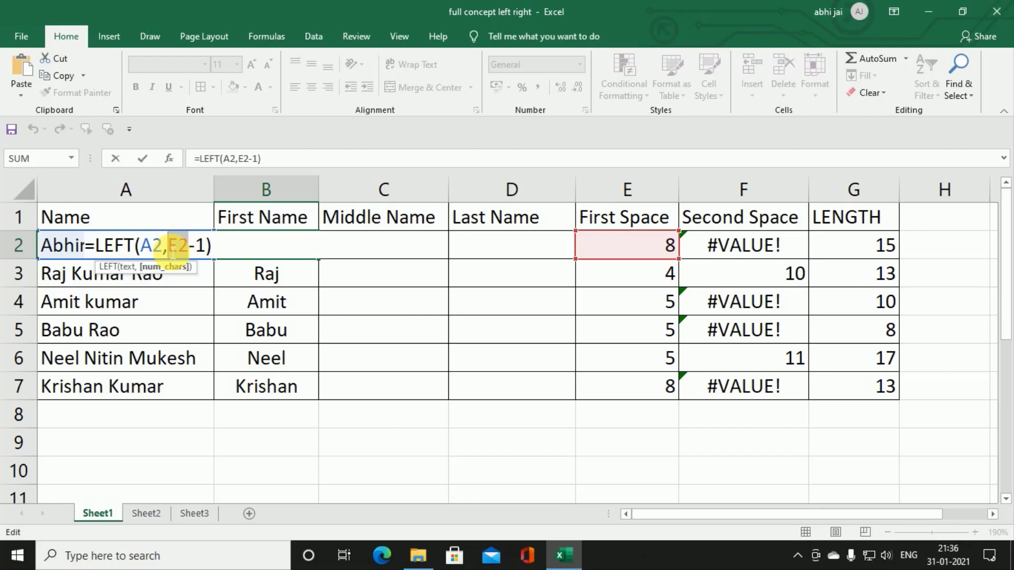
pyautogui.hotkey('ctrl', 'v')
pyautogui.press('Return')
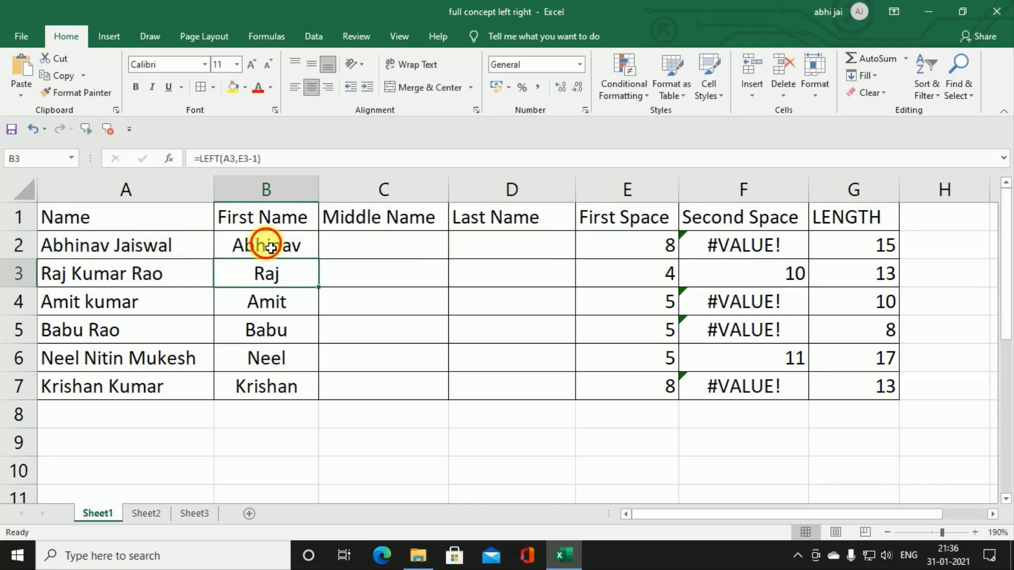
pyautogui.click(270, 248)
pyautogui.doubleClick(319, 259)
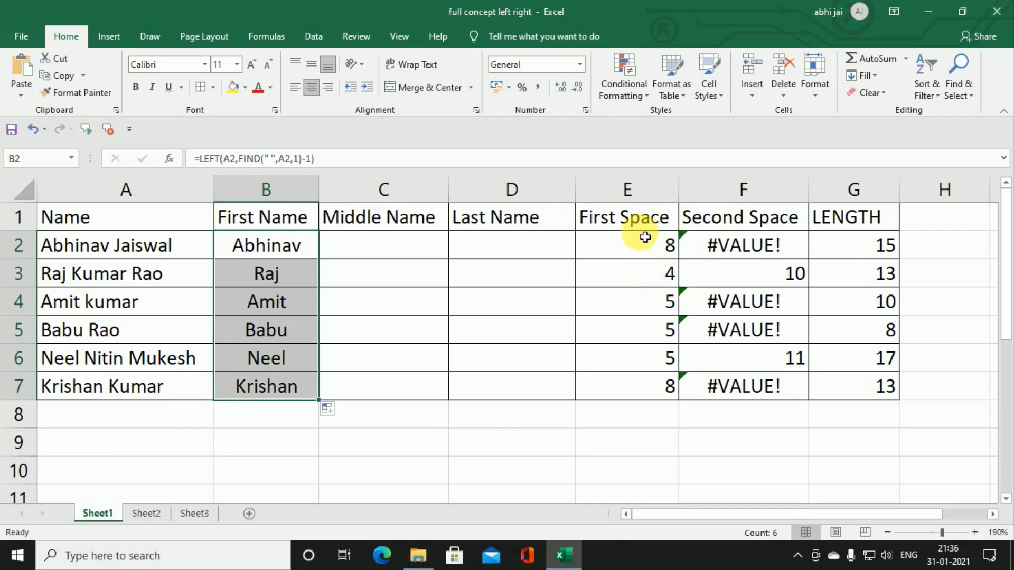
# - Build the Middle Name formula in C2 as =MID(A2,E2+1,F2-E2
pyautogui.click(499, 249)
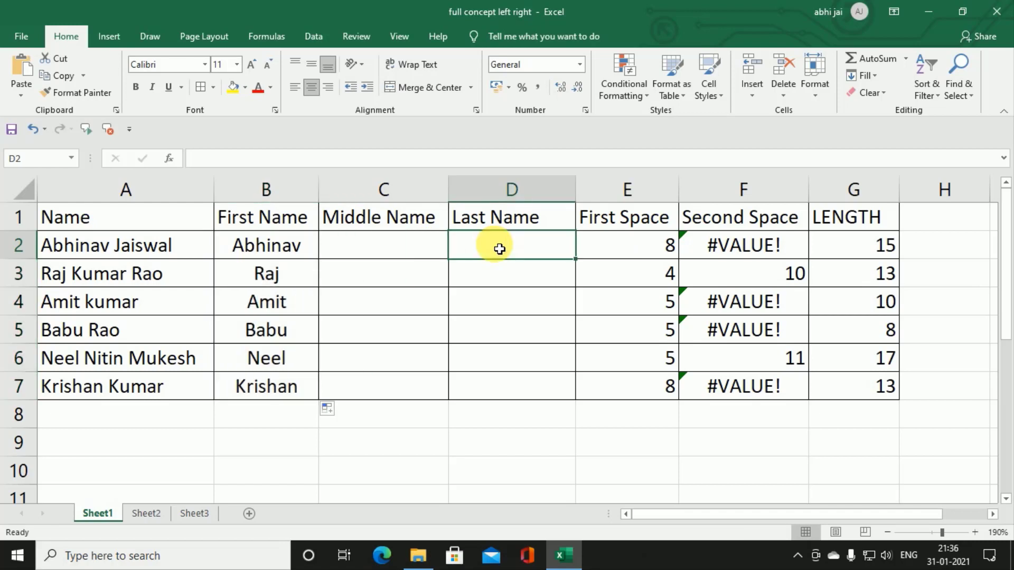
pyautogui.click(382, 243)
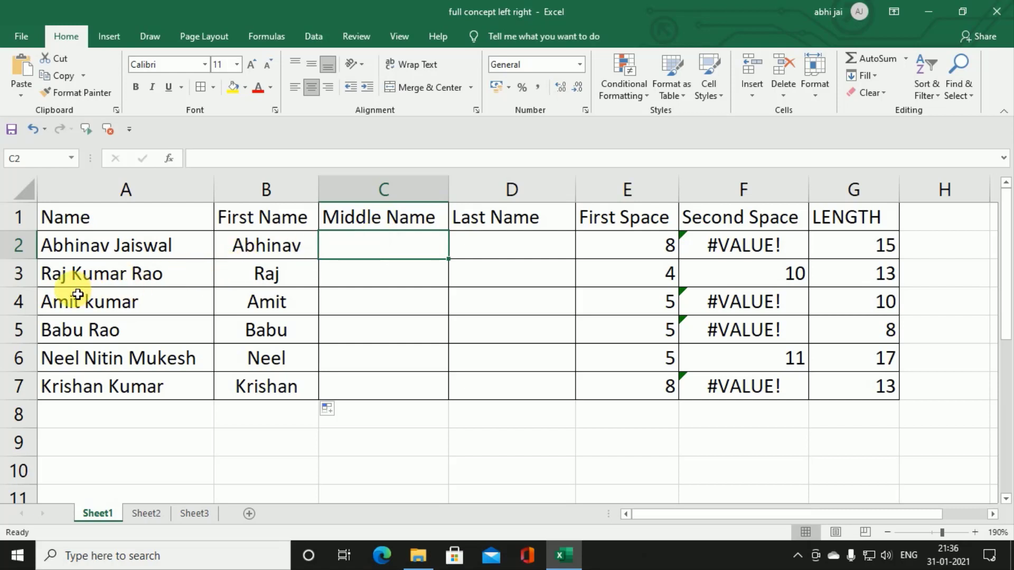
pyautogui.write('=mi')
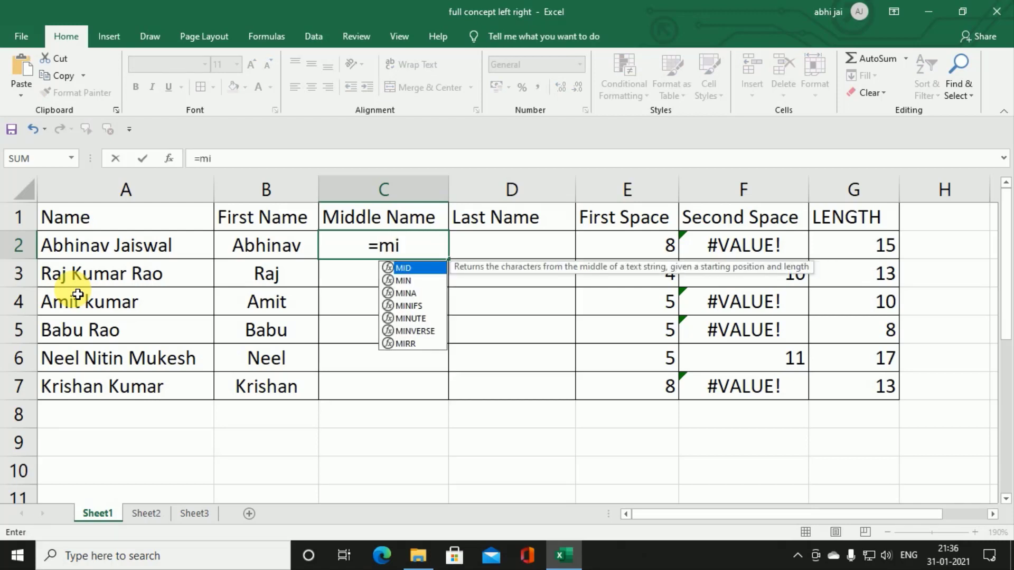
pyautogui.press('Tab')
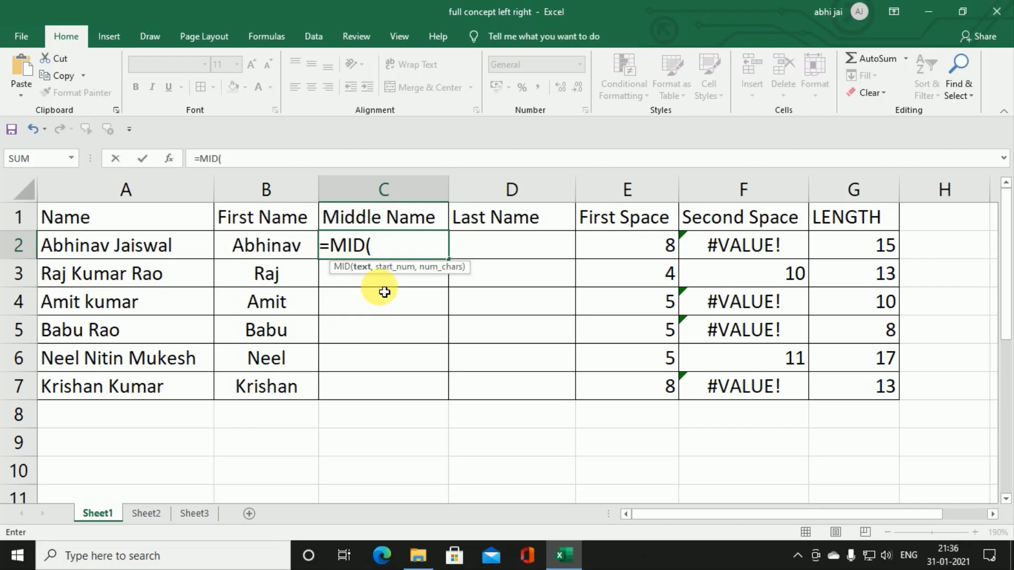
pyautogui.click(114, 252)
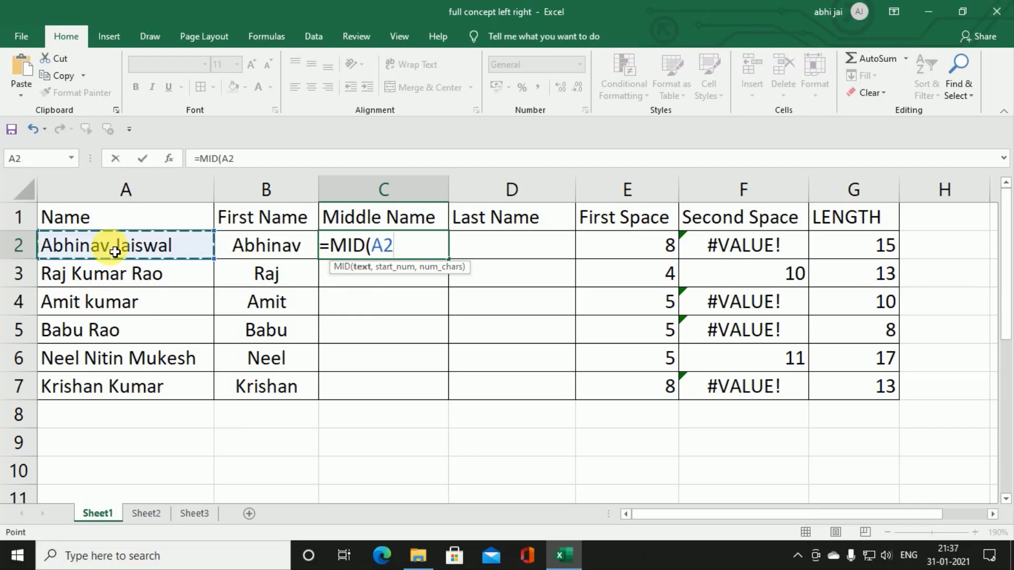
pyautogui.write(',')
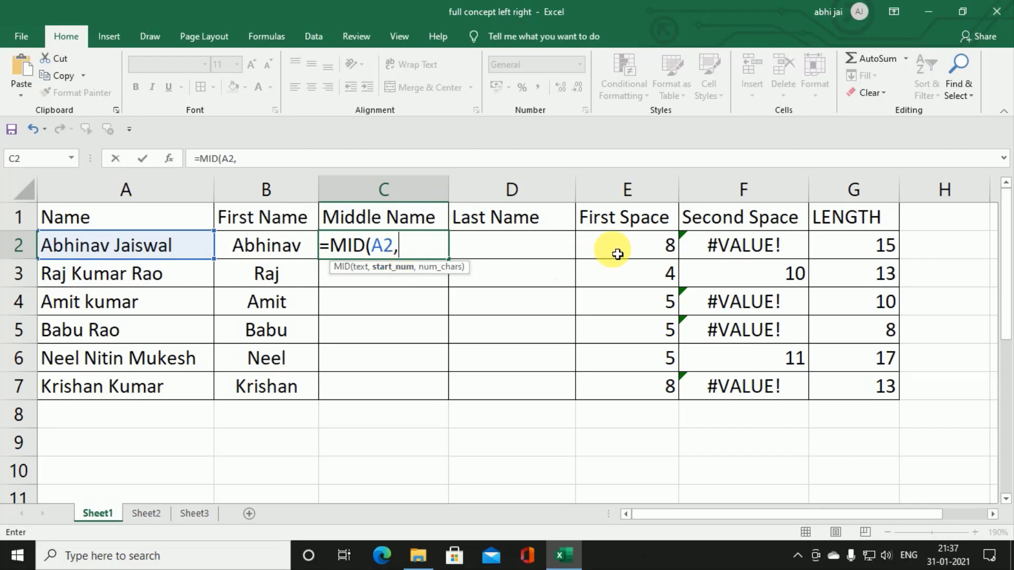
pyautogui.click(617, 254)
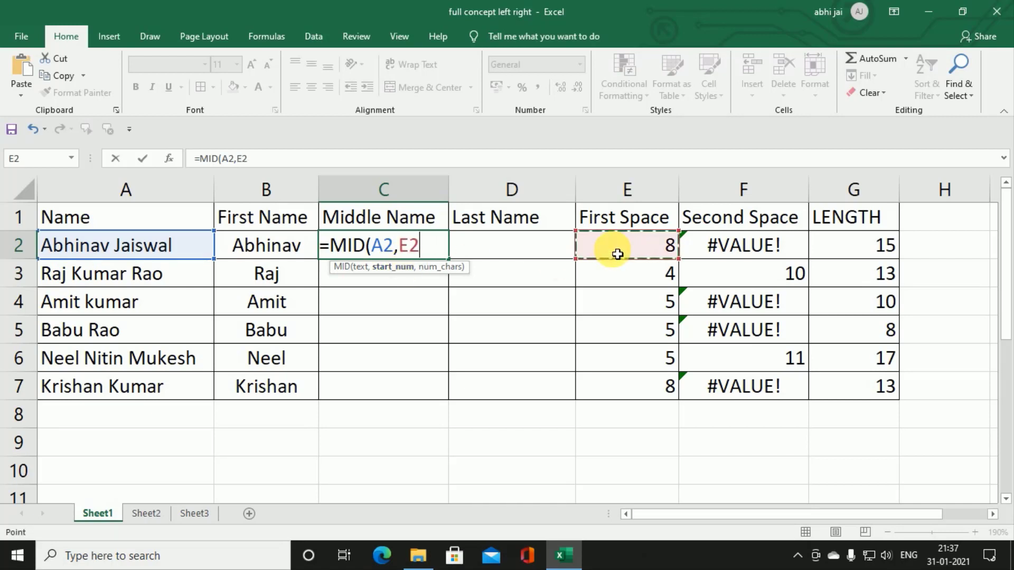
pyautogui.write('+1')
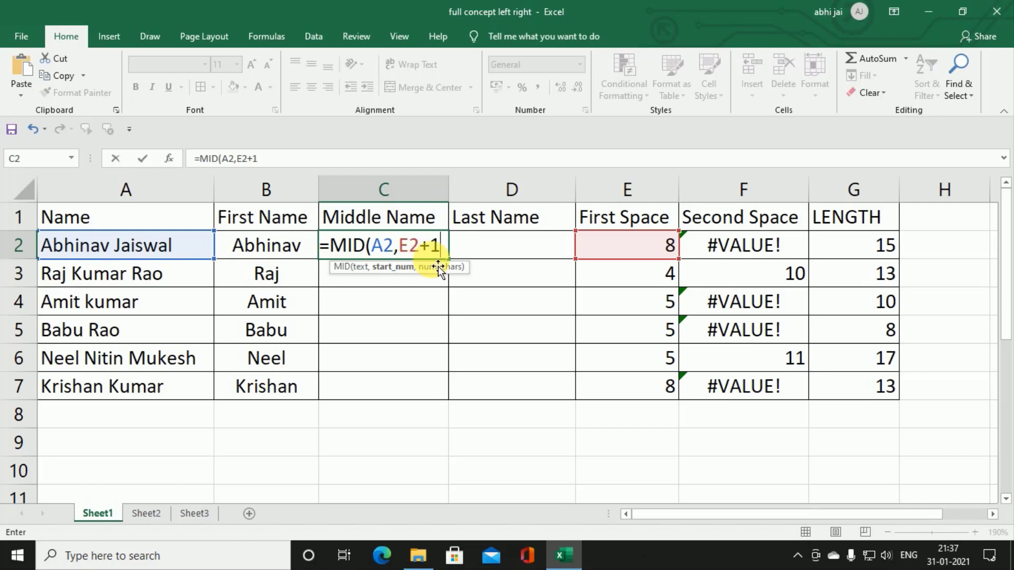
pyautogui.write(',')
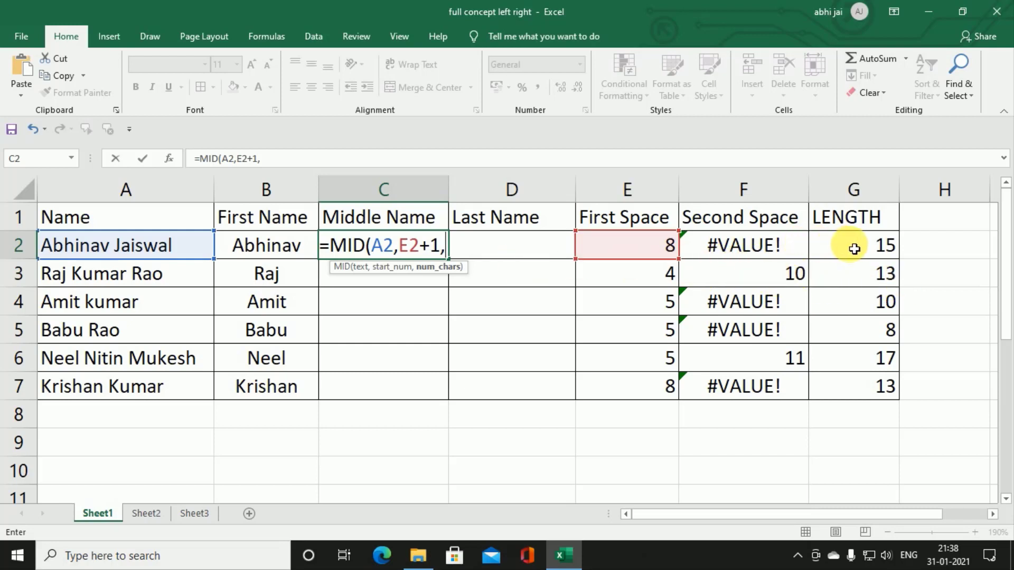
pyautogui.click(767, 247)
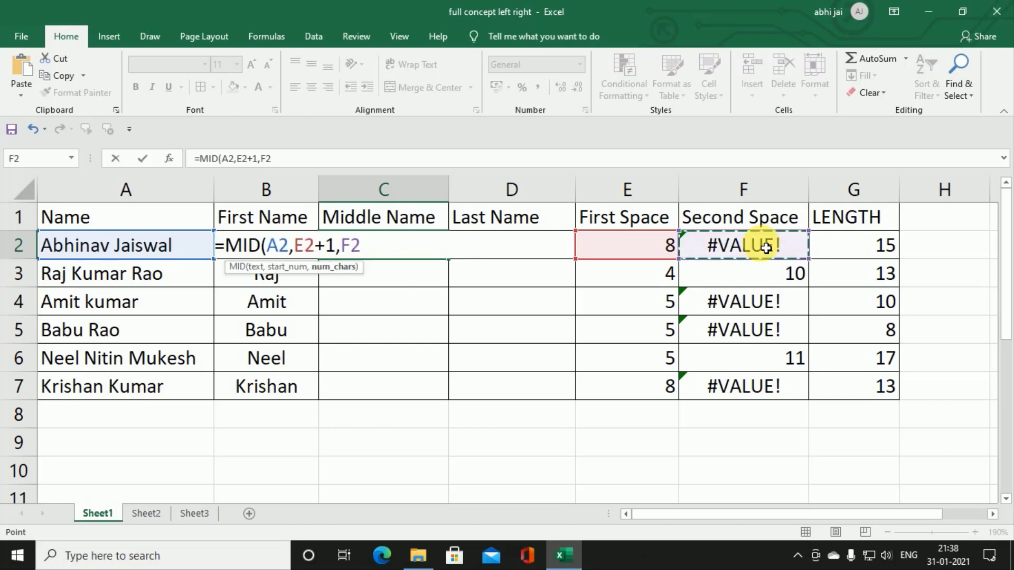
pyautogui.write('-')
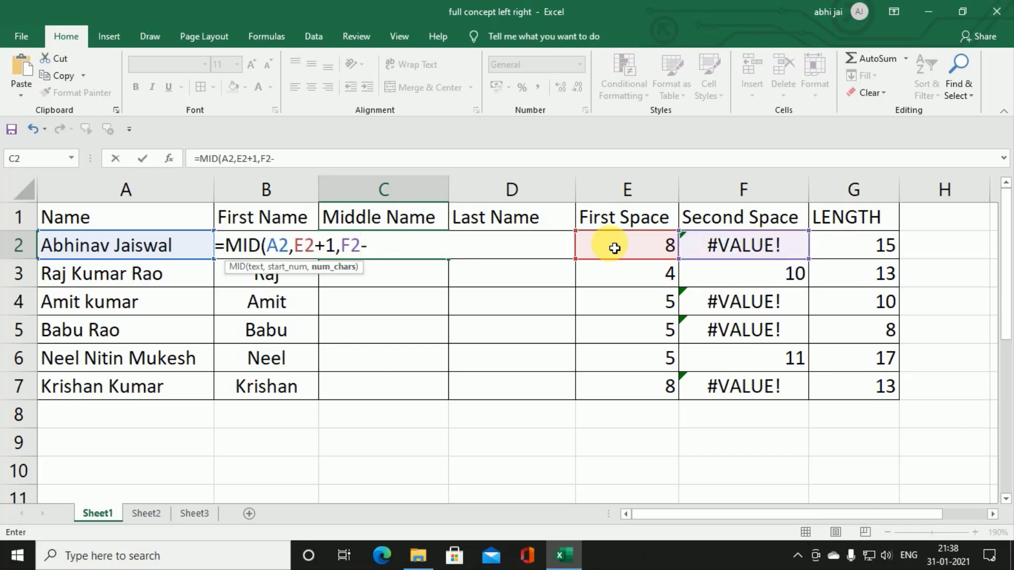
pyautogui.click(596, 249)
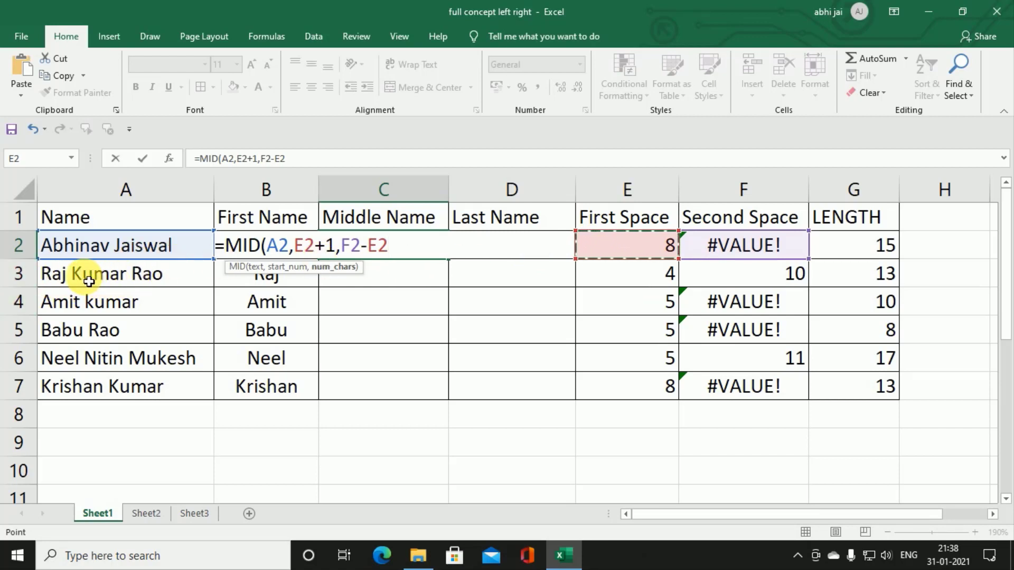
# - Commit C2's MID formula, copy it down to C7, and reopen C2 for editing
pyautogui.press('Return')
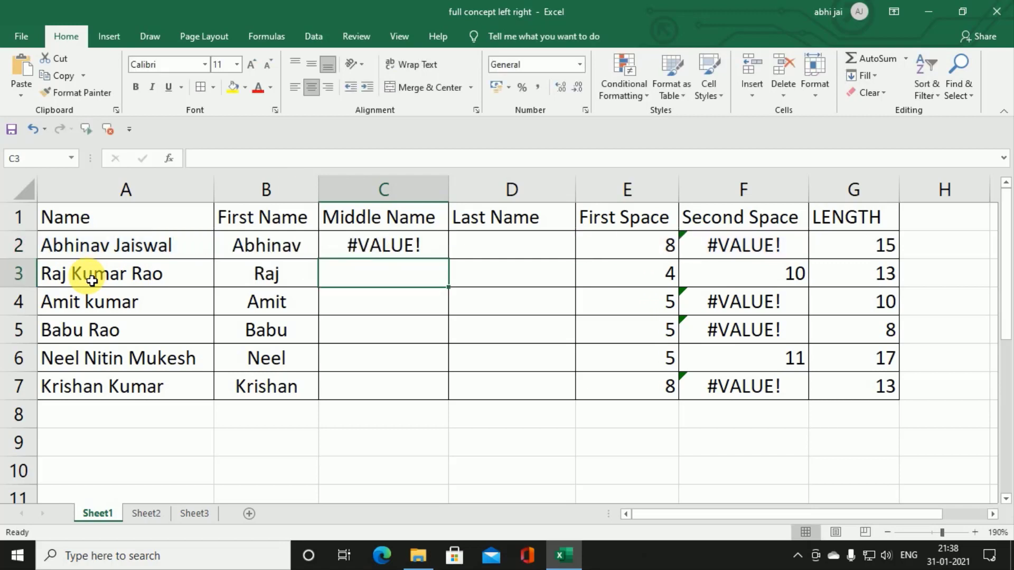
pyautogui.click(397, 252)
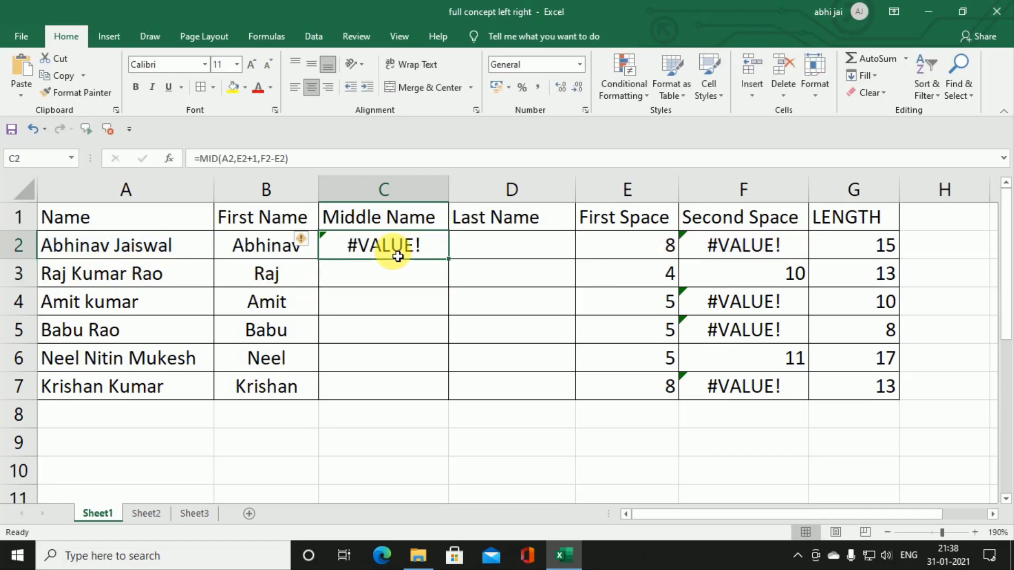
pyautogui.doubleClick(452, 262)
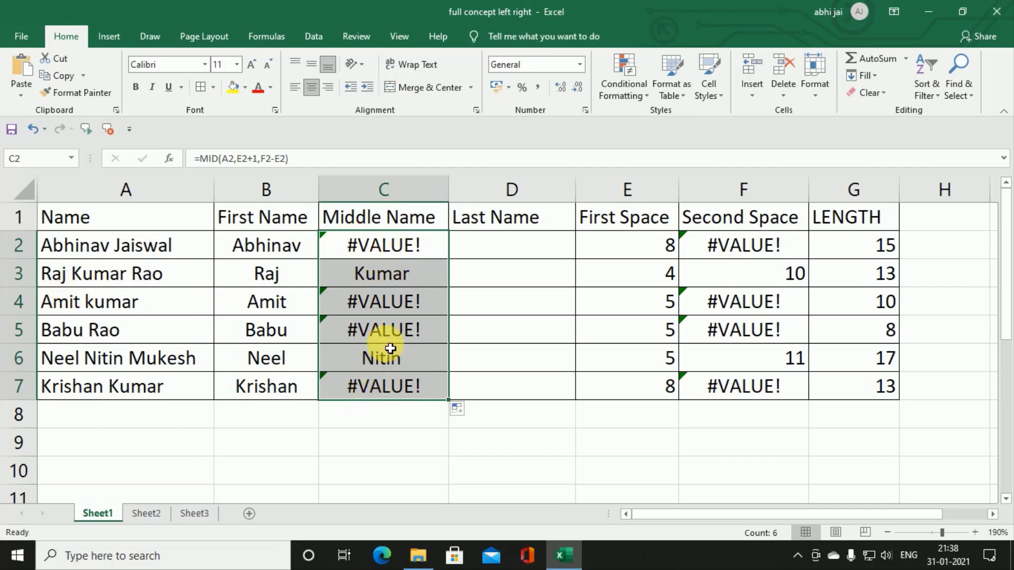
pyautogui.doubleClick(395, 250)
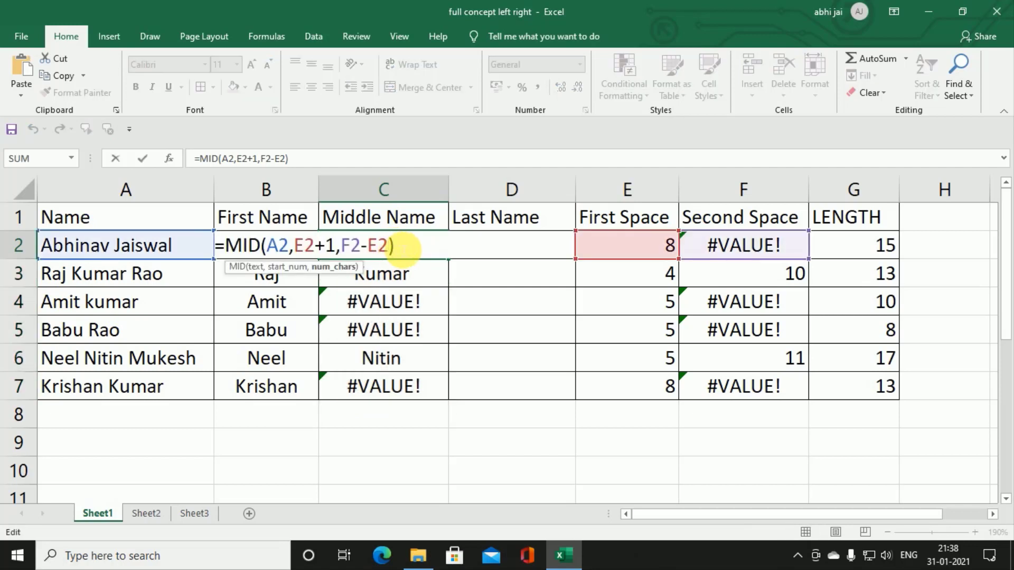
# - Change C2 to =IFERROR(MID(A2,E2+1,F2-E2),"-") and fill it down to row 7
pyautogui.click(401, 250)
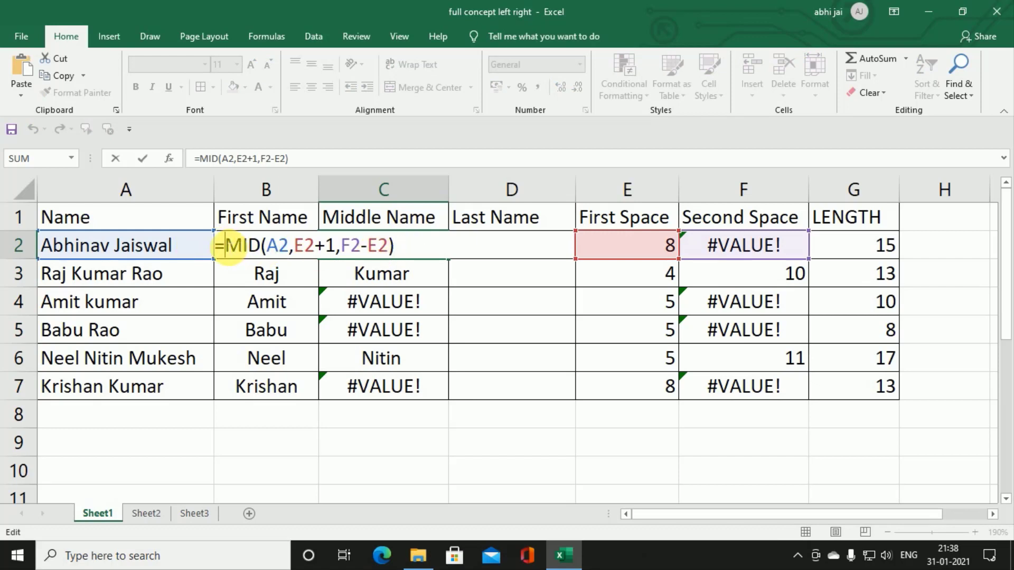
pyautogui.write('if')
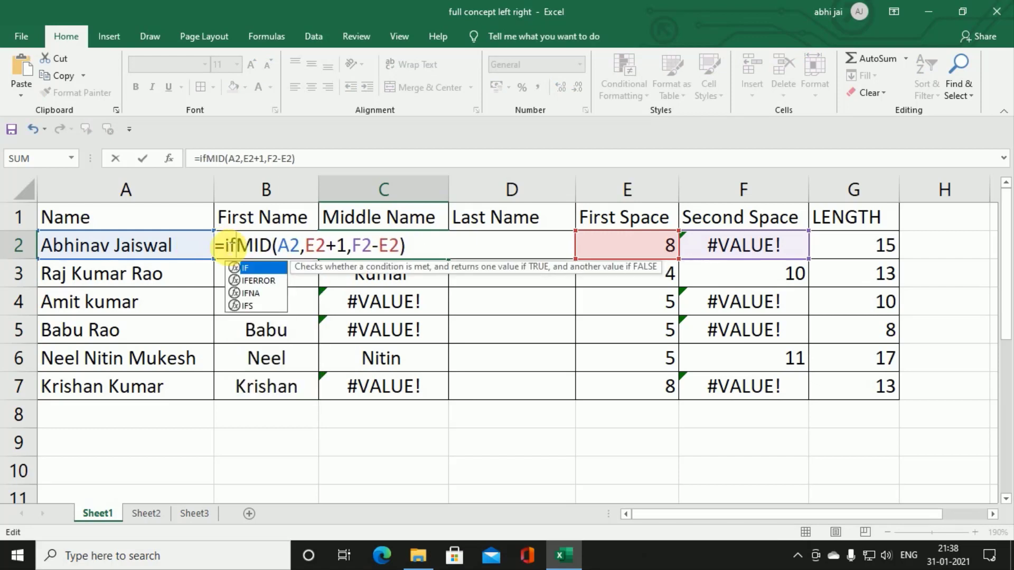
pyautogui.press('Down')
pyautogui.press('Tab')
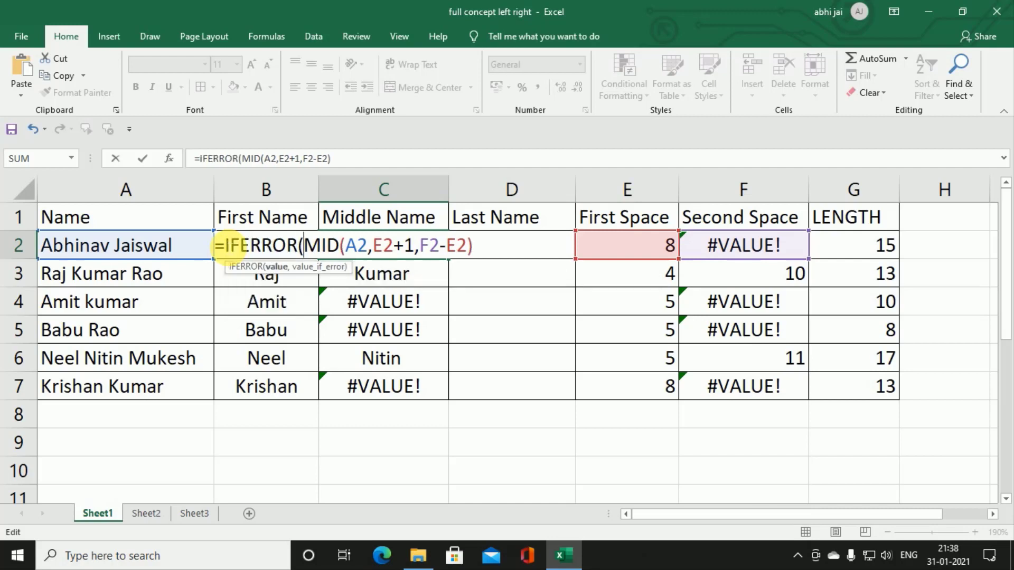
pyautogui.click(278, 267)
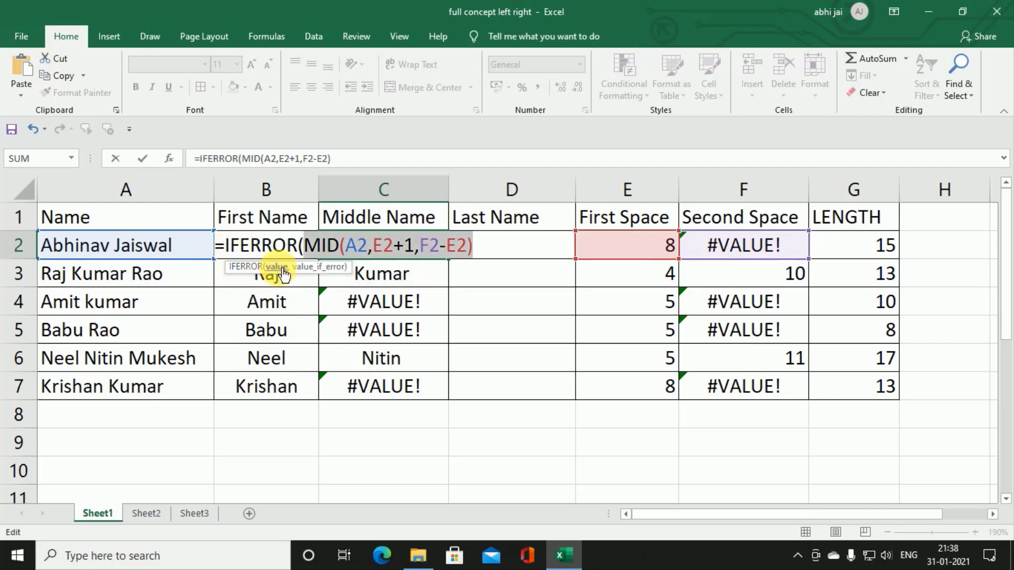
pyautogui.click(485, 250)
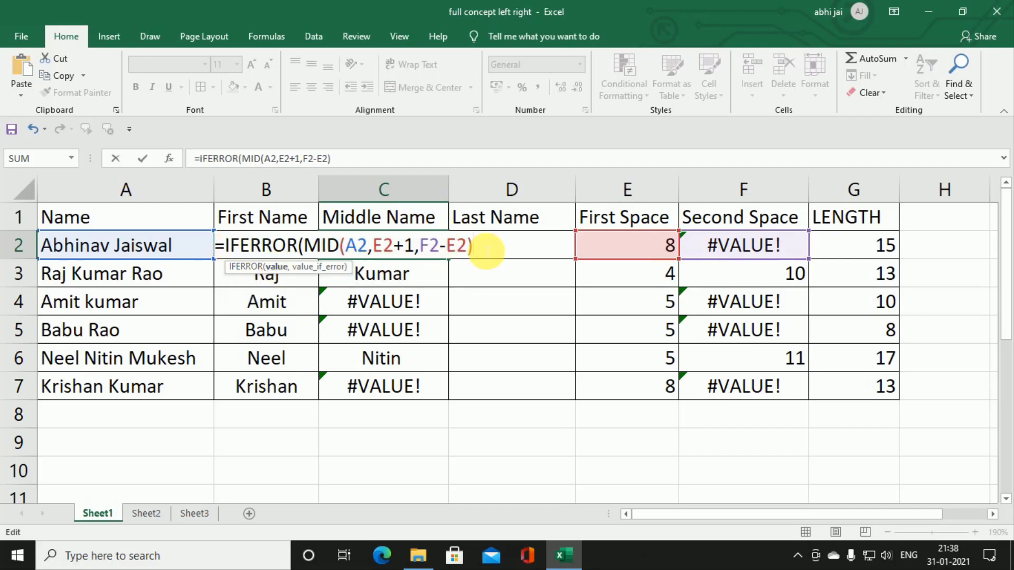
pyautogui.write(',"-')
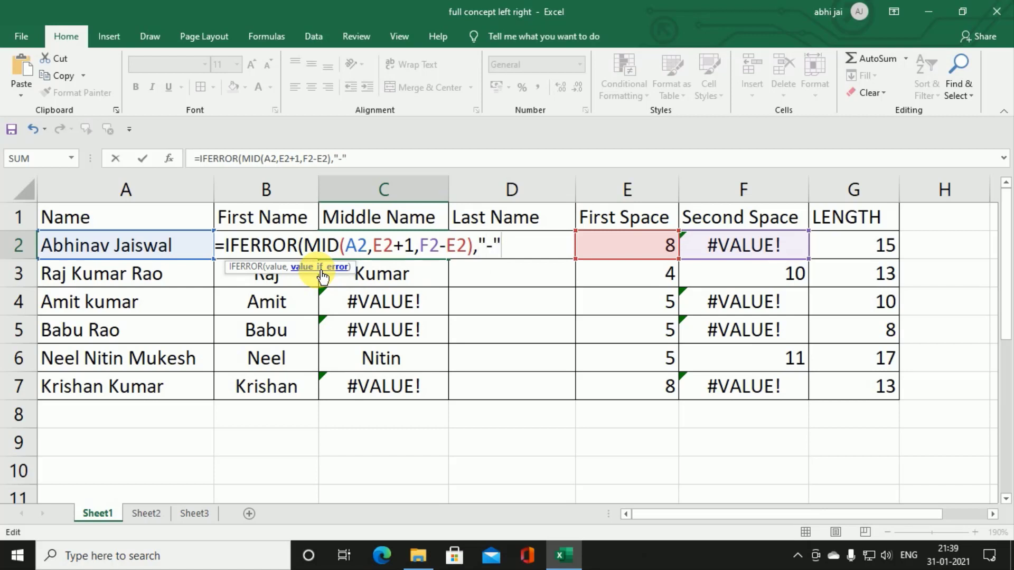
pyautogui.write(')')
pyautogui.hotkey('ctrl', 'Return')
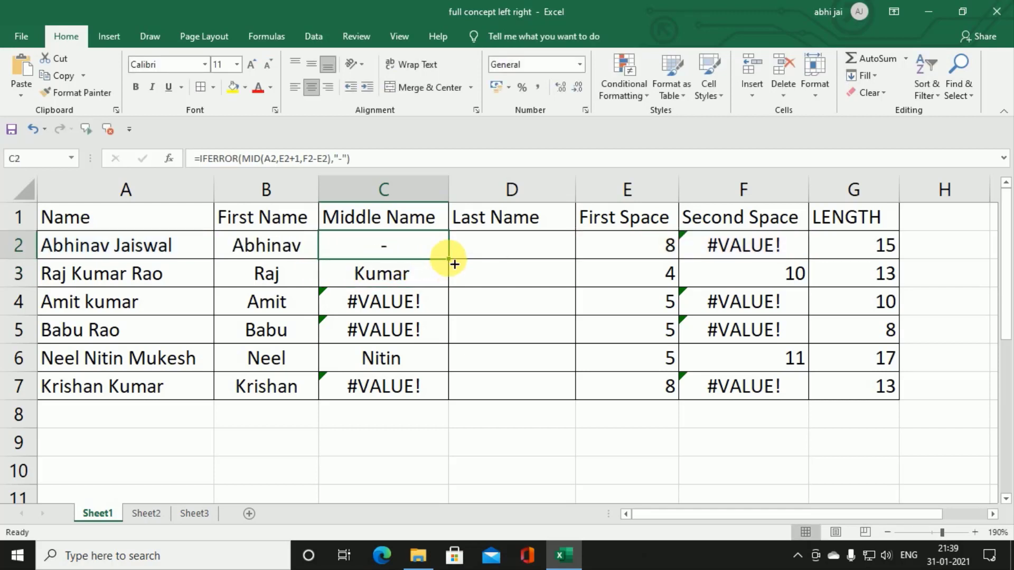
pyautogui.doubleClick(449, 260)
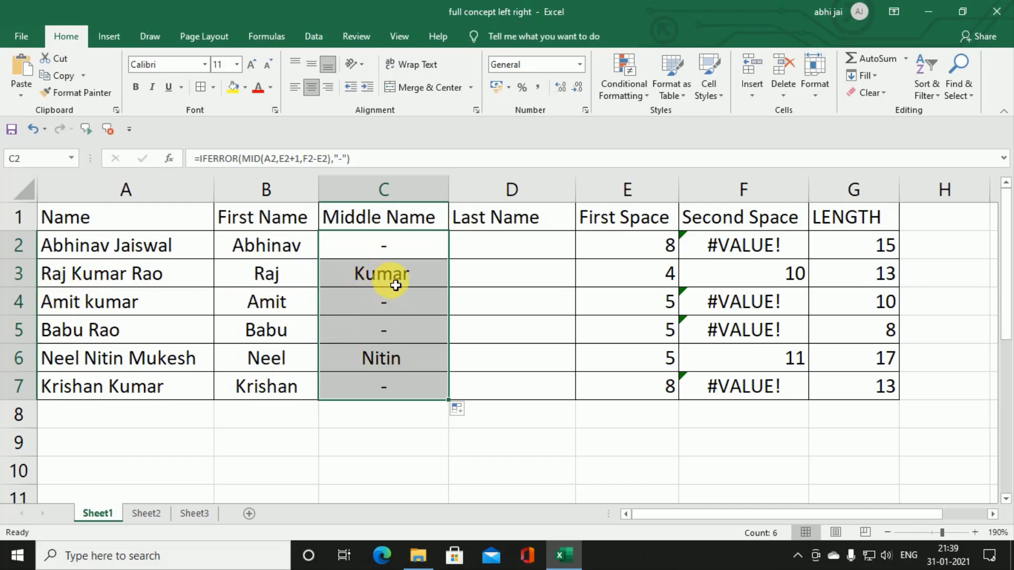
pyautogui.click(503, 254)
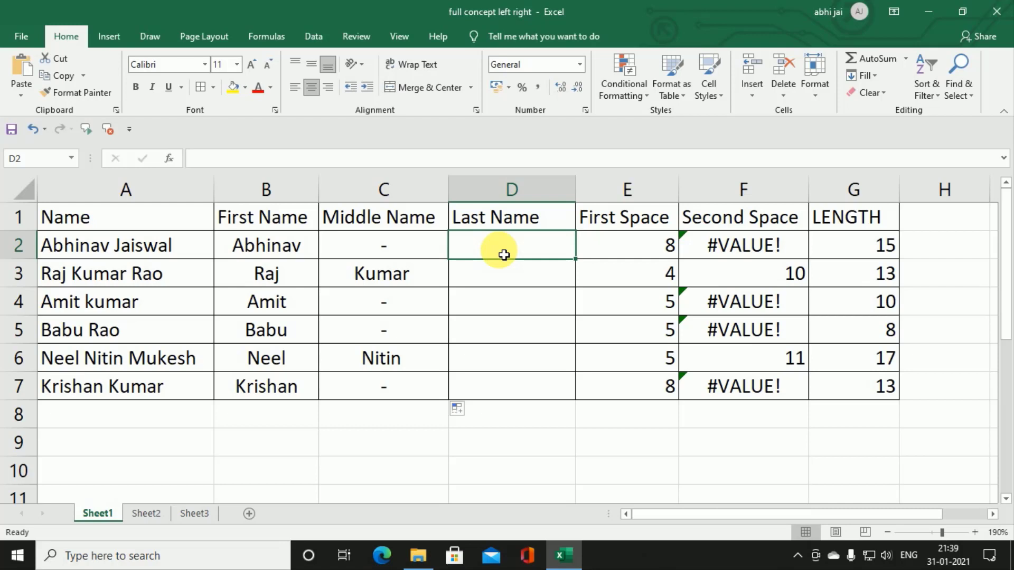
# - Enter =RIGHT(A2,G2-F2) in D2 to take the characters after the second space
pyautogui.write('=')
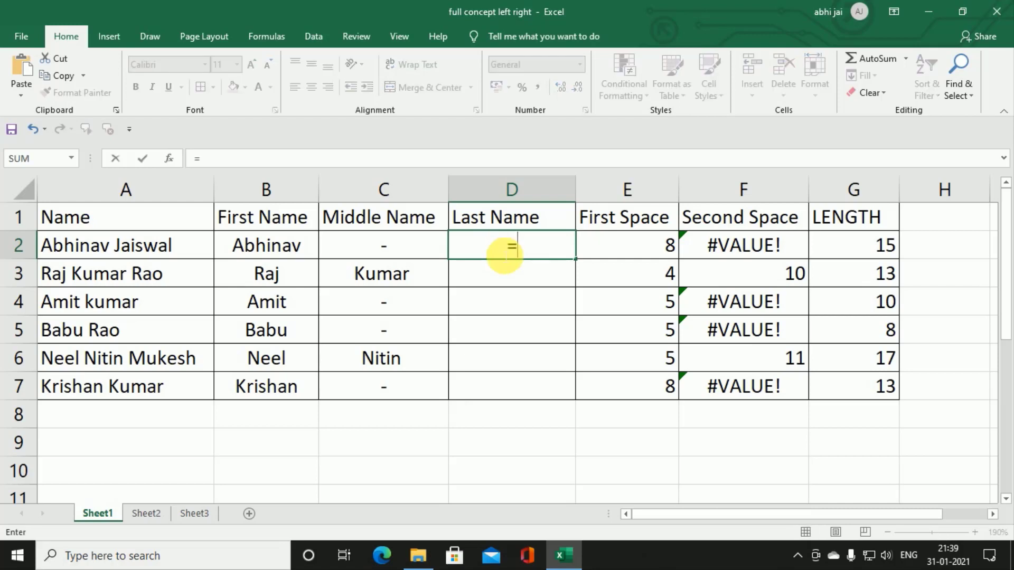
pyautogui.write('ri')
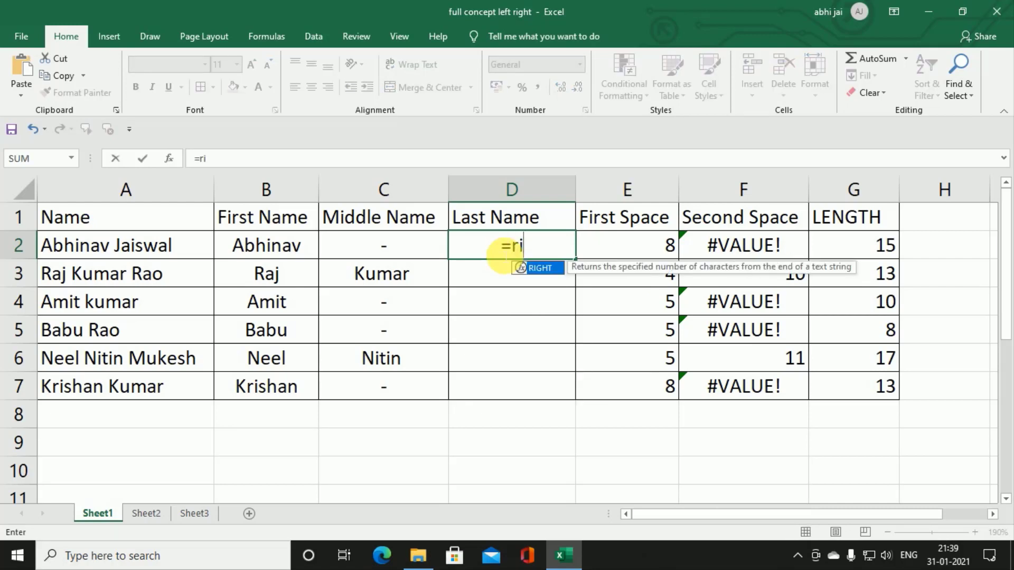
pyautogui.press('Tab')
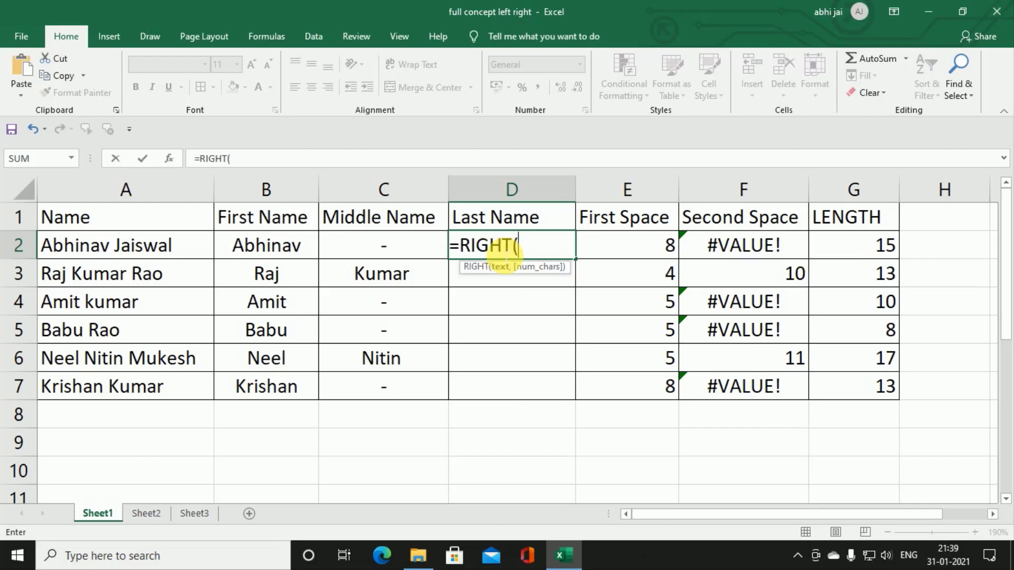
pyautogui.click(84, 251)
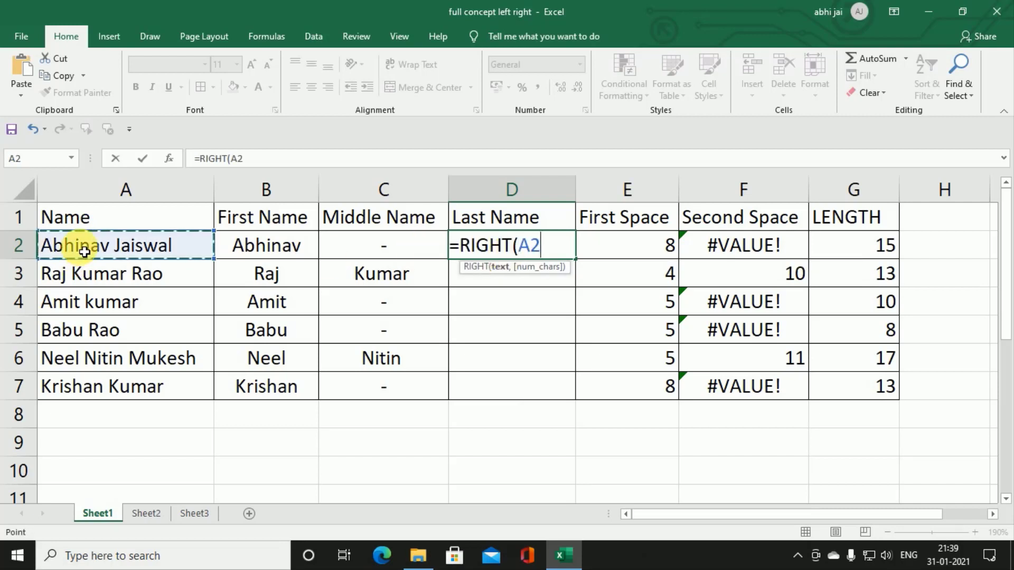
pyautogui.write(',')
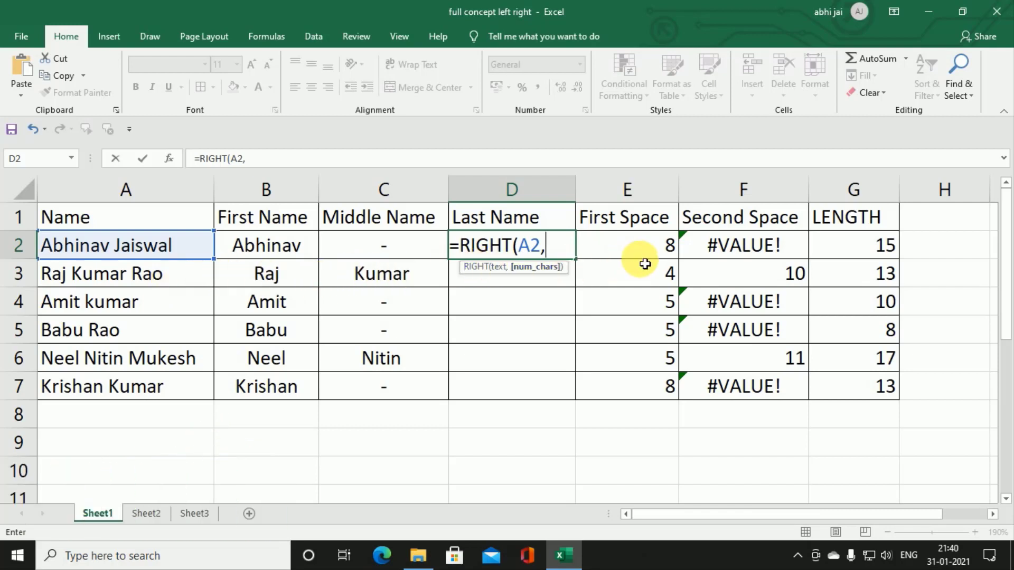
pyautogui.click(887, 248)
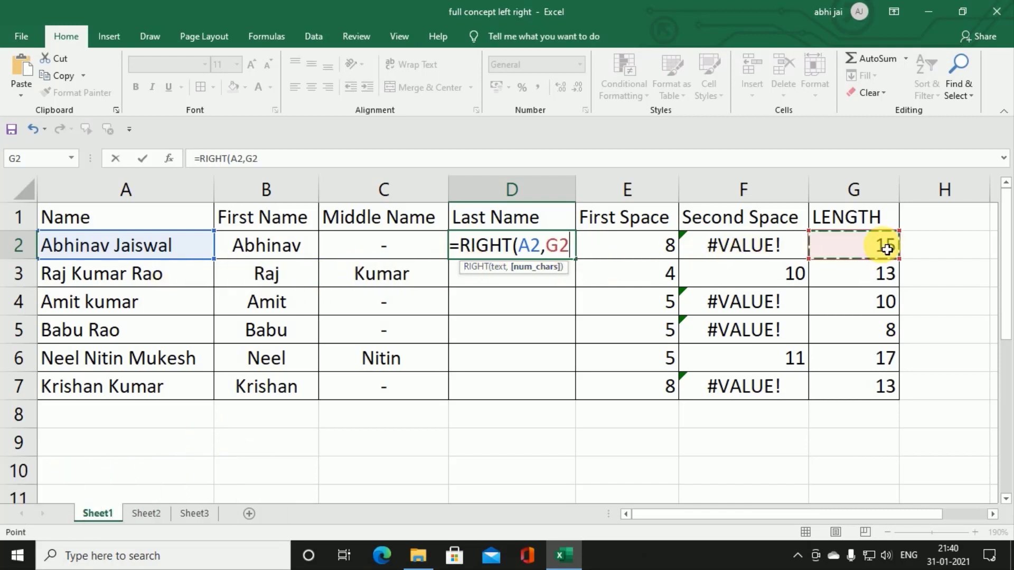
pyautogui.write('-')
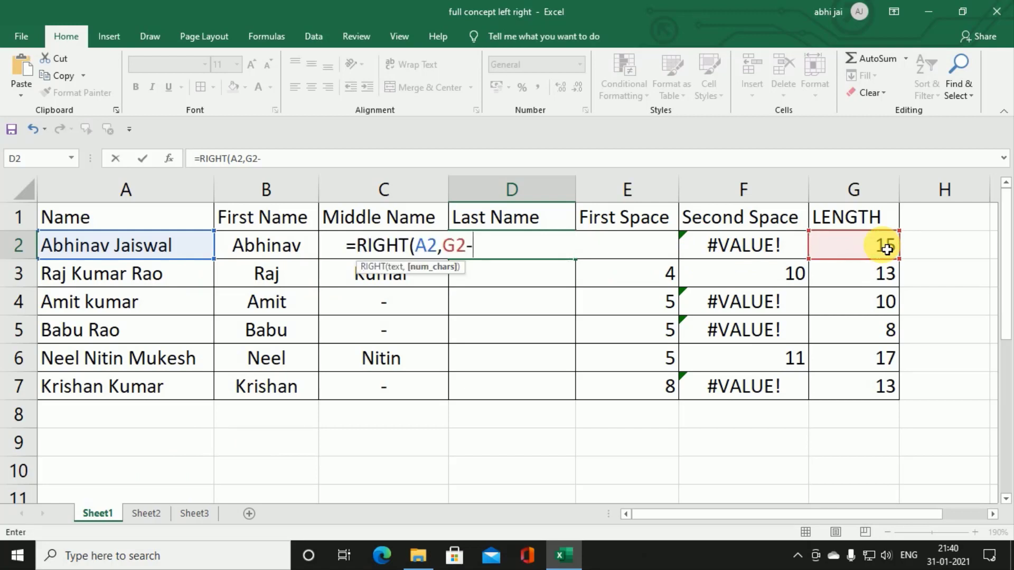
pyautogui.click(763, 250)
pyautogui.press('Return')
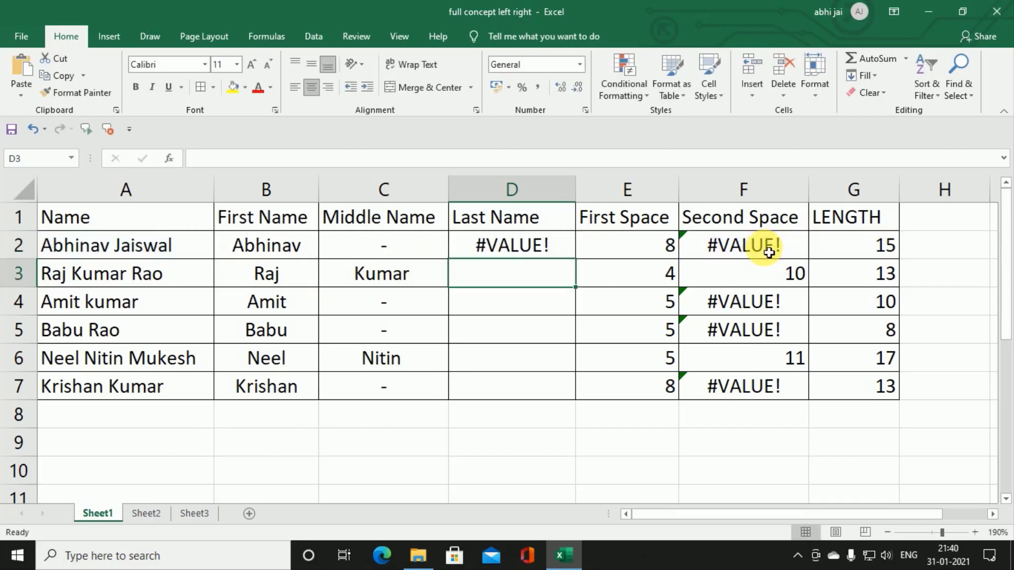
# - Fill D2's RIGHT(A2,G2-F2) formula down to D7, then reopen D2's formula for editing
pyautogui.click(540, 252)
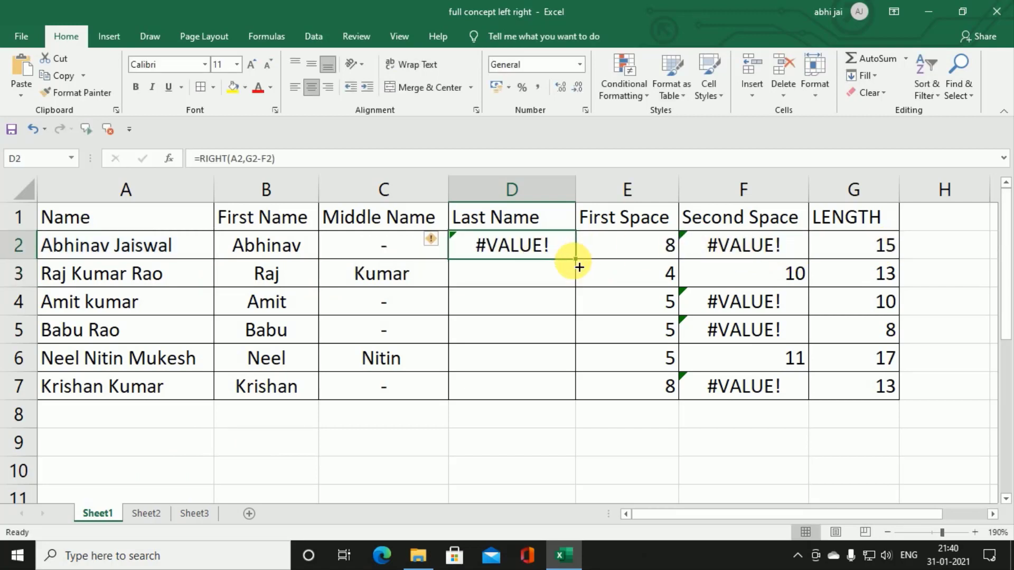
pyautogui.doubleClick(576, 260)
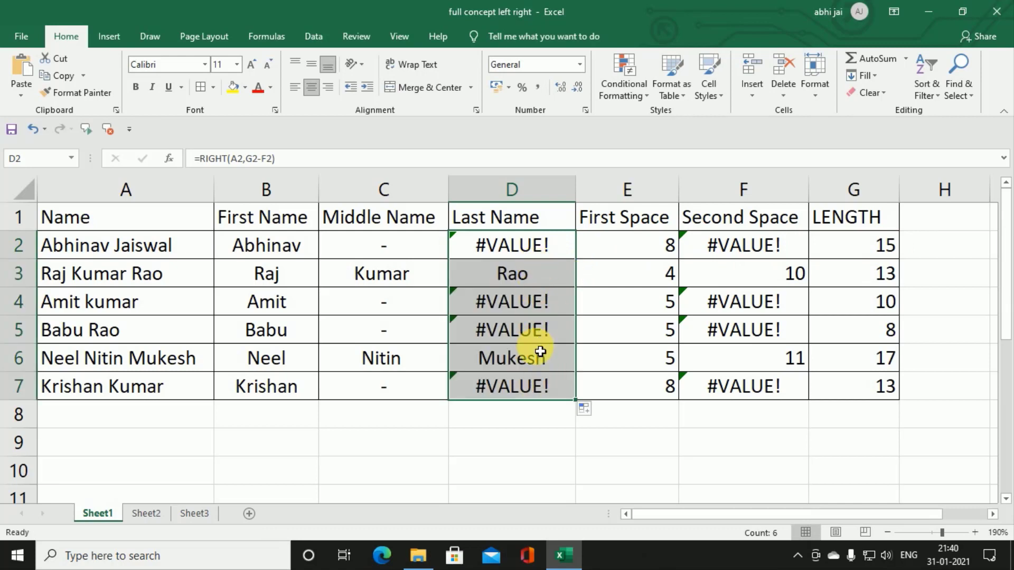
pyautogui.doubleClick(535, 250)
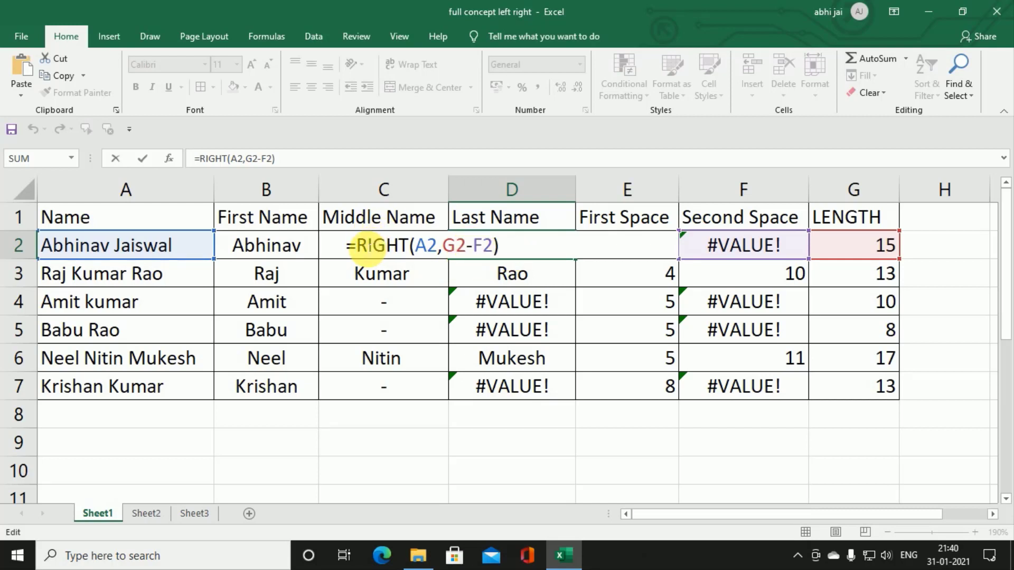
# - Reopen D2 and start wrapping its RIGHT formula in IFERROR(
pyautogui.press('Return')
pyautogui.click(516, 245)
pyautogui.doubleClick(517, 245)
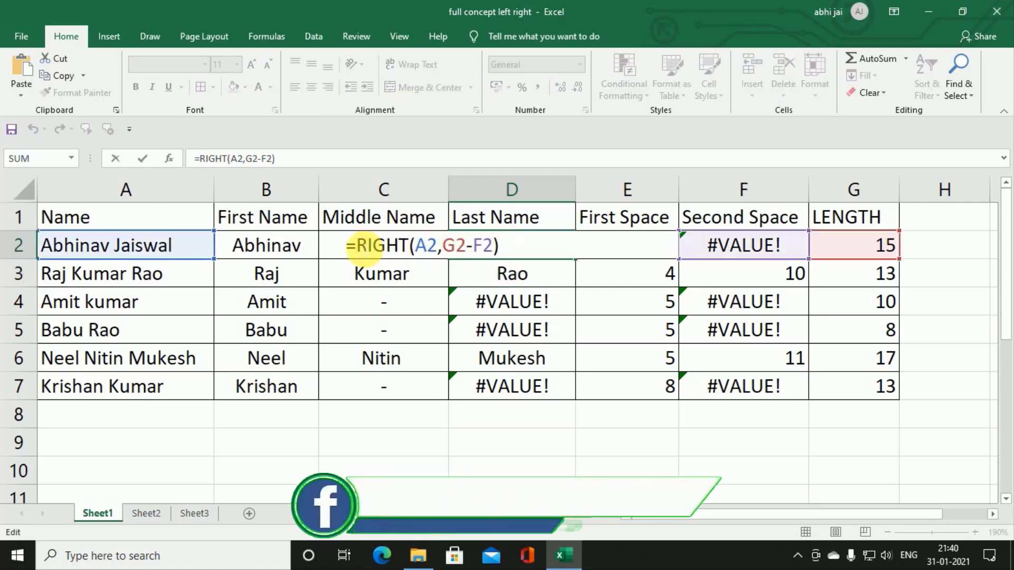
pyautogui.click(365, 247)
pyautogui.write('IFERROR(')
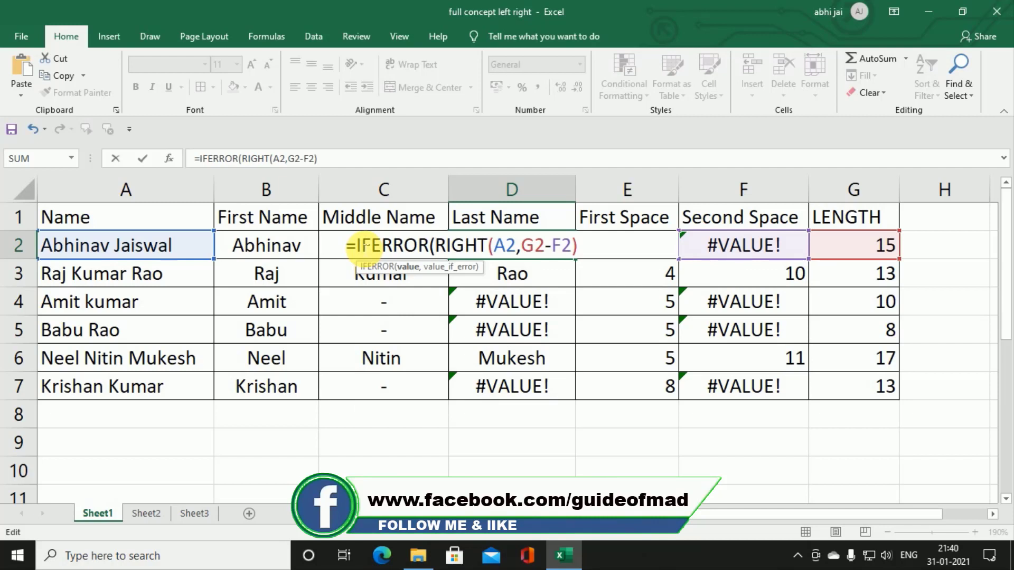
# - Add RIGHT(A2,G2-E2) as the IFERROR fallback argument after RIGHT(A2,G2-F2)
pyautogui.click(601, 253)
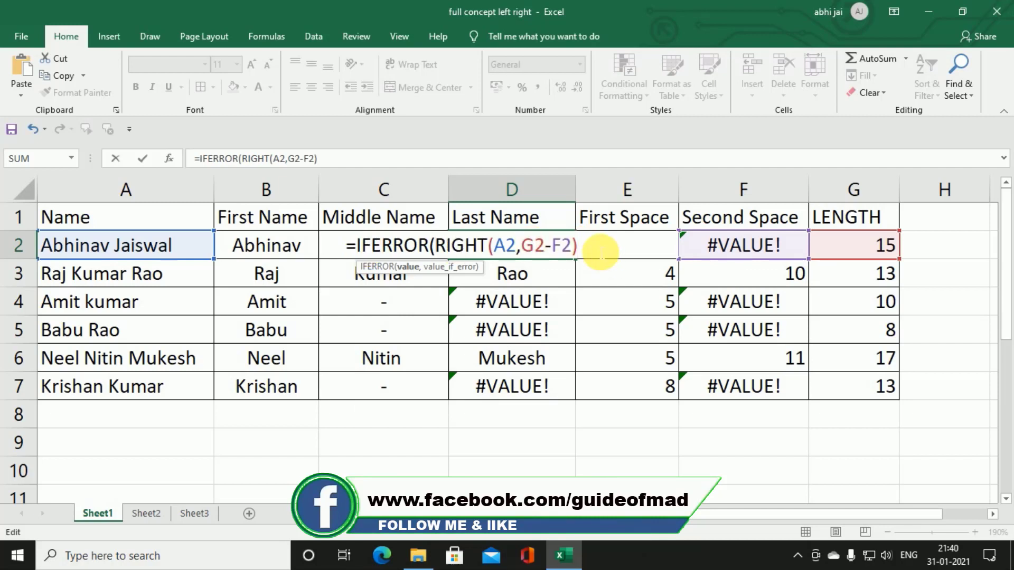
pyautogui.write(',')
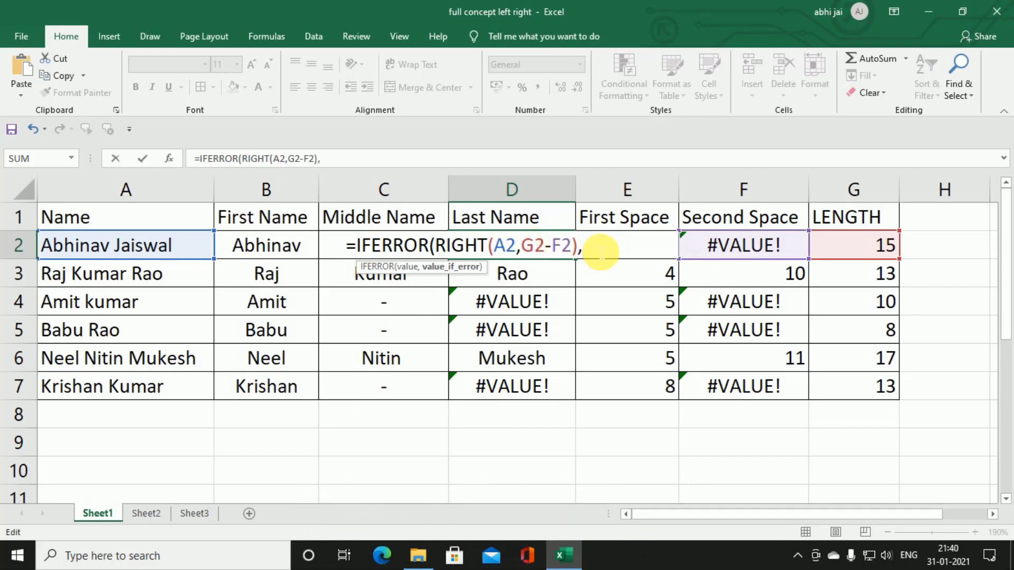
pyautogui.write('rig')
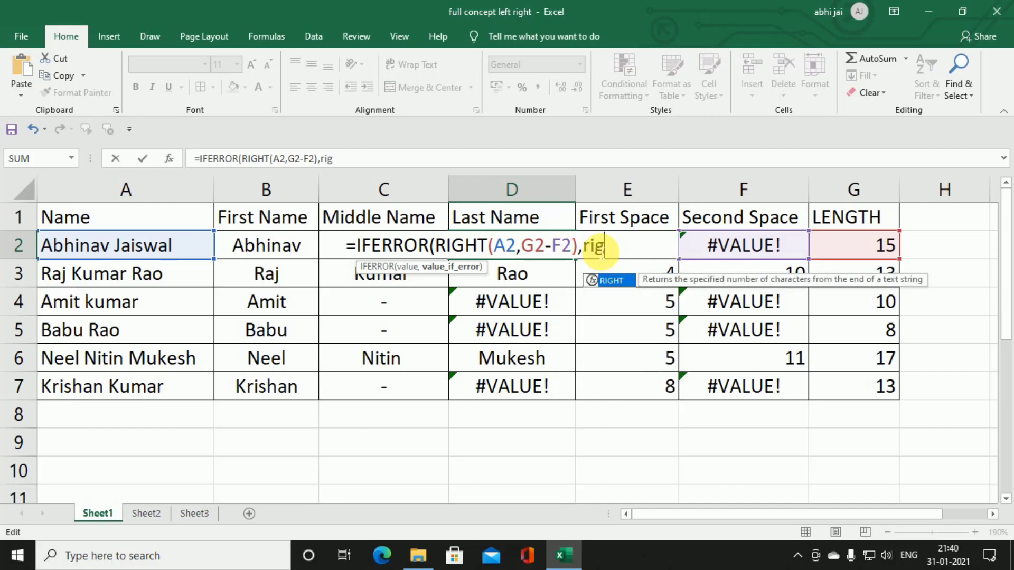
pyautogui.press('Tab')
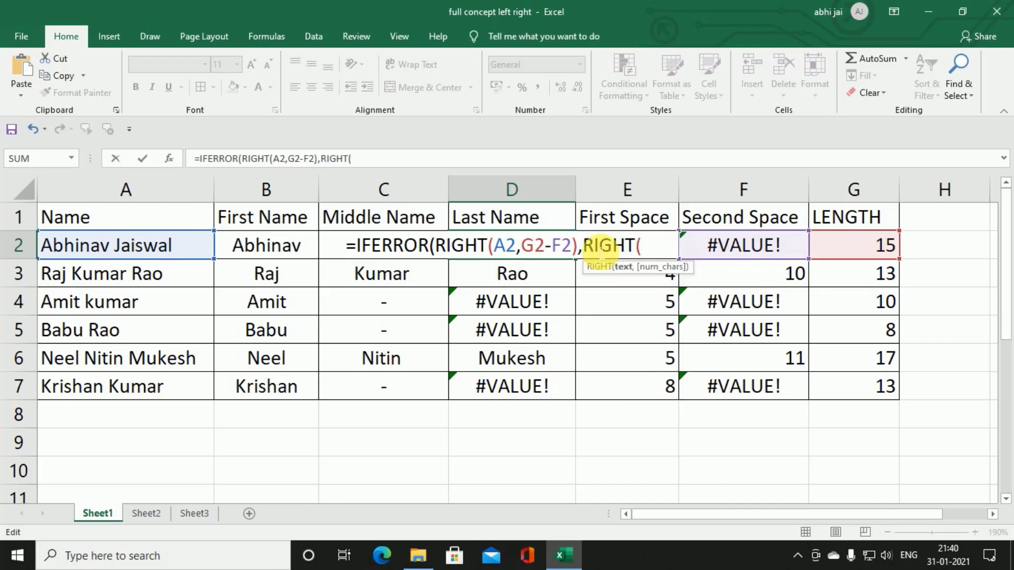
pyautogui.click(152, 246)
pyautogui.write(',')
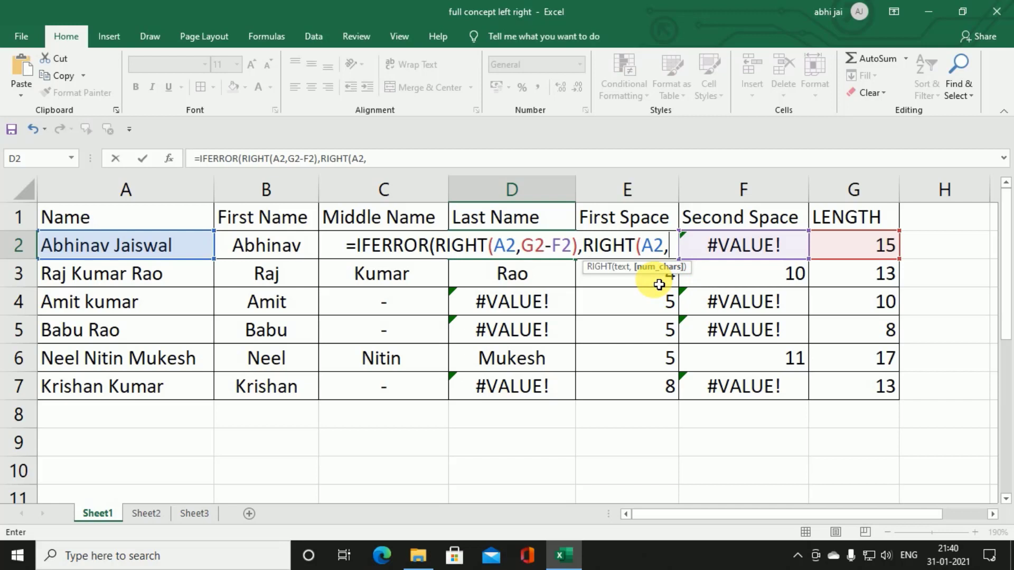
pyautogui.press('Right')
pyautogui.press('Right')
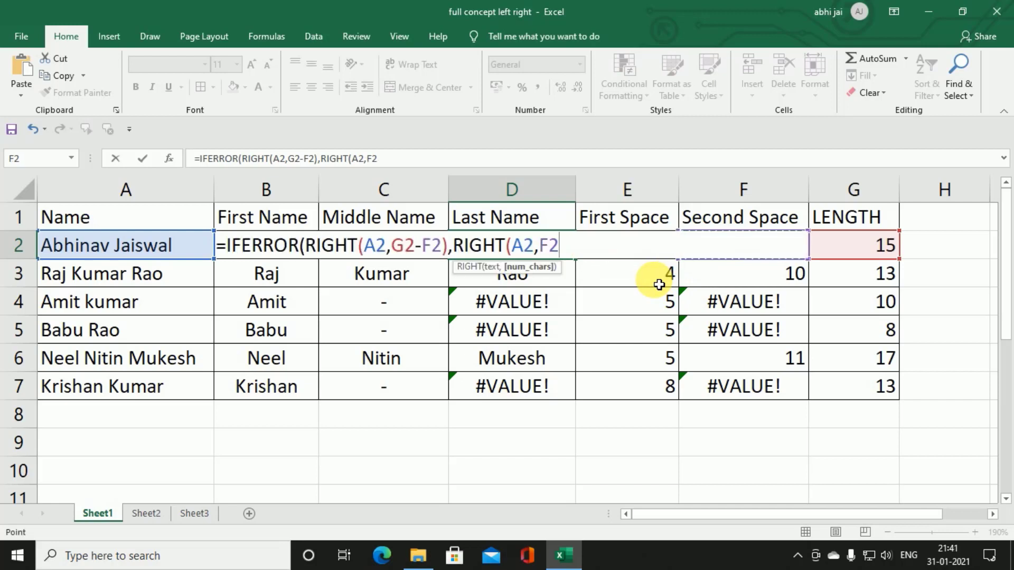
pyautogui.press('Right')
pyautogui.write('-')
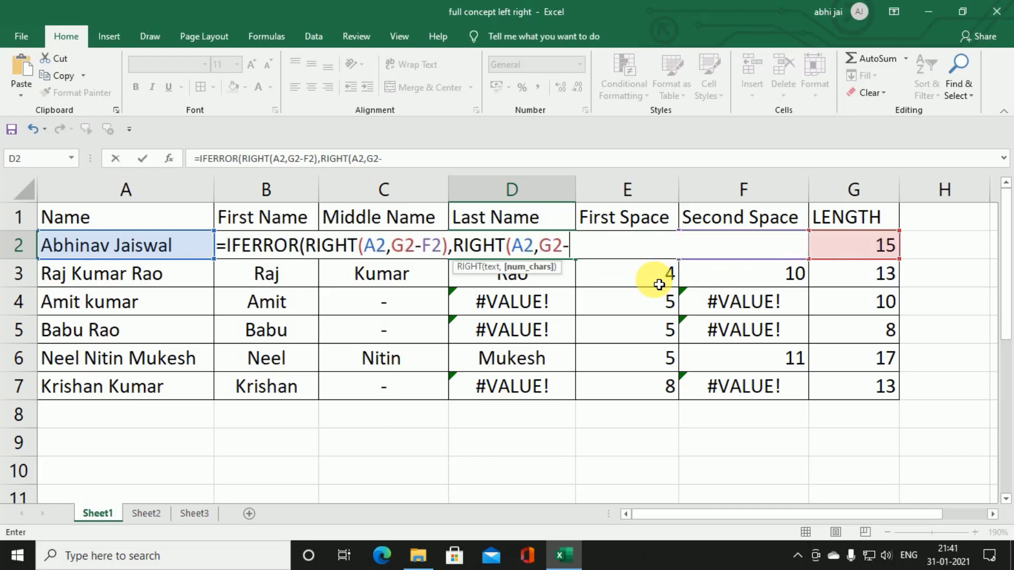
pyautogui.press('Left')
pyautogui.press('Right')
pyautogui.press('Right')
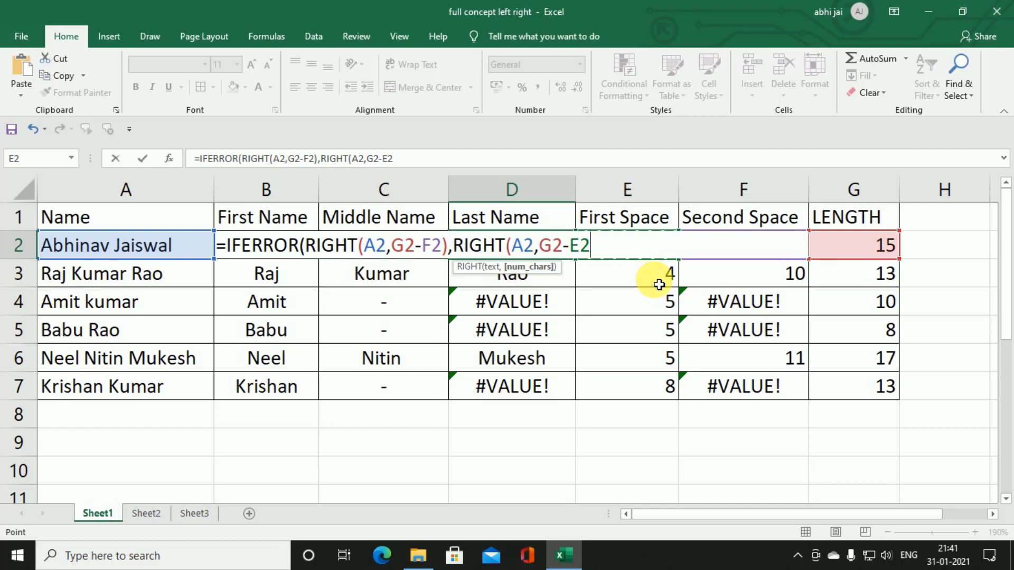
pyautogui.write(')')
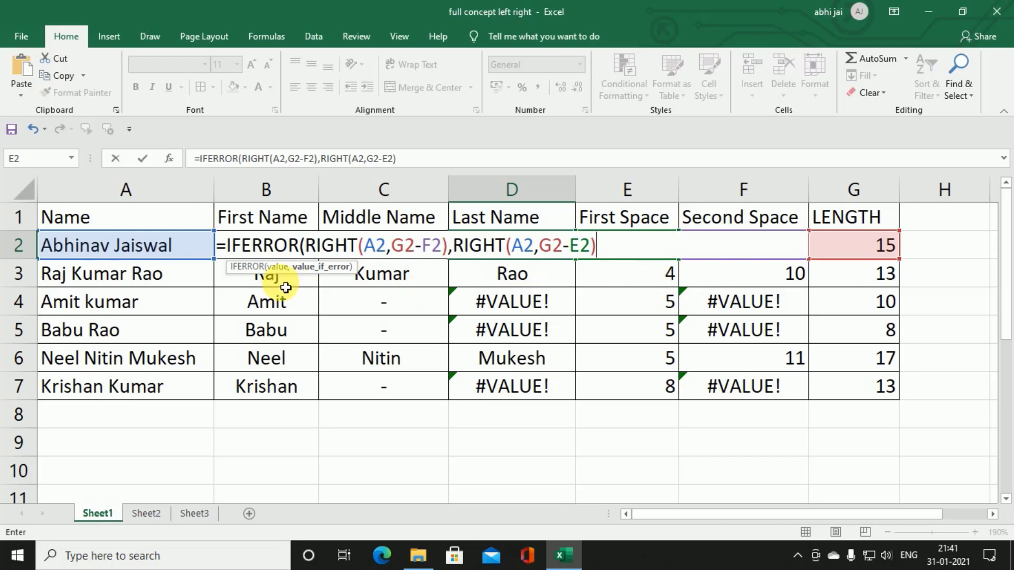
# - Highlight each IFERROR argument to explain it, then commit D2, showing Jaiswal
pyautogui.click(282, 266)
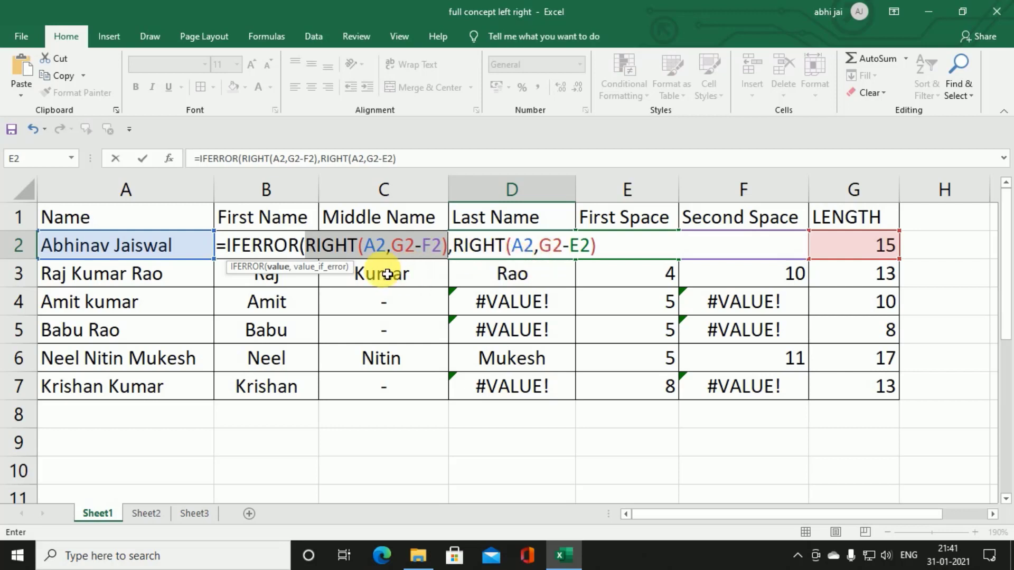
pyautogui.click(321, 269)
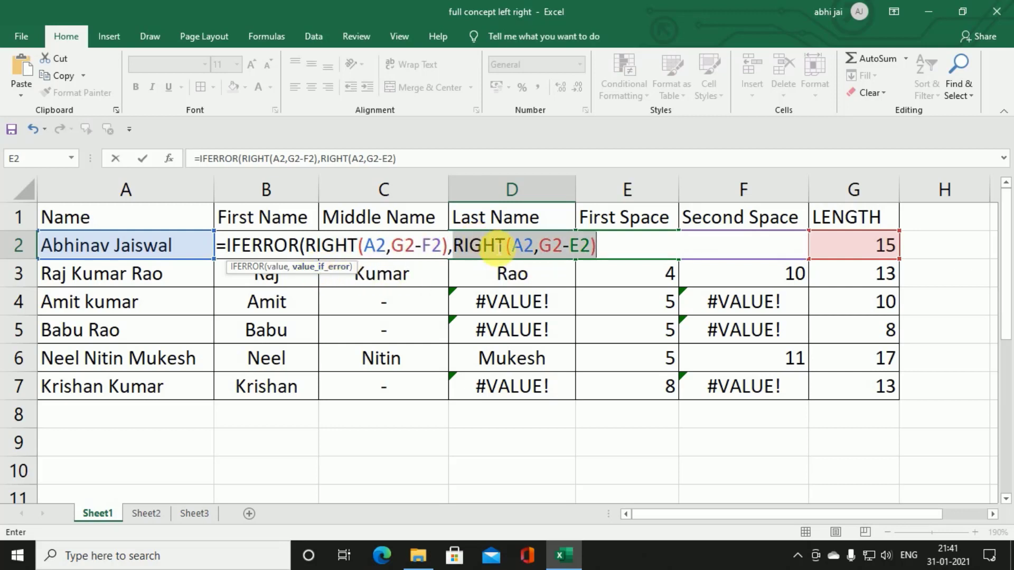
pyautogui.click(554, 245)
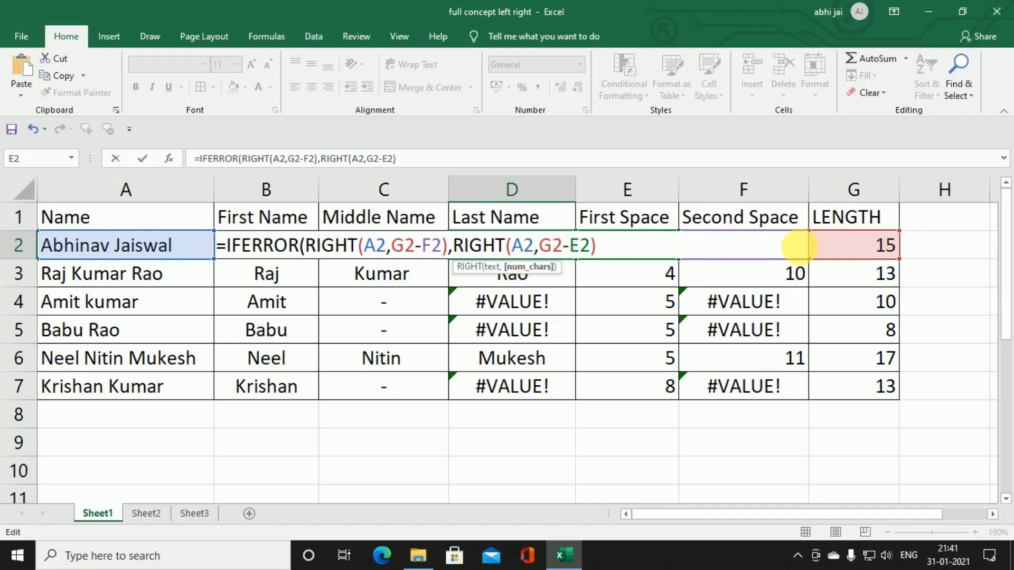
pyautogui.click(611, 246)
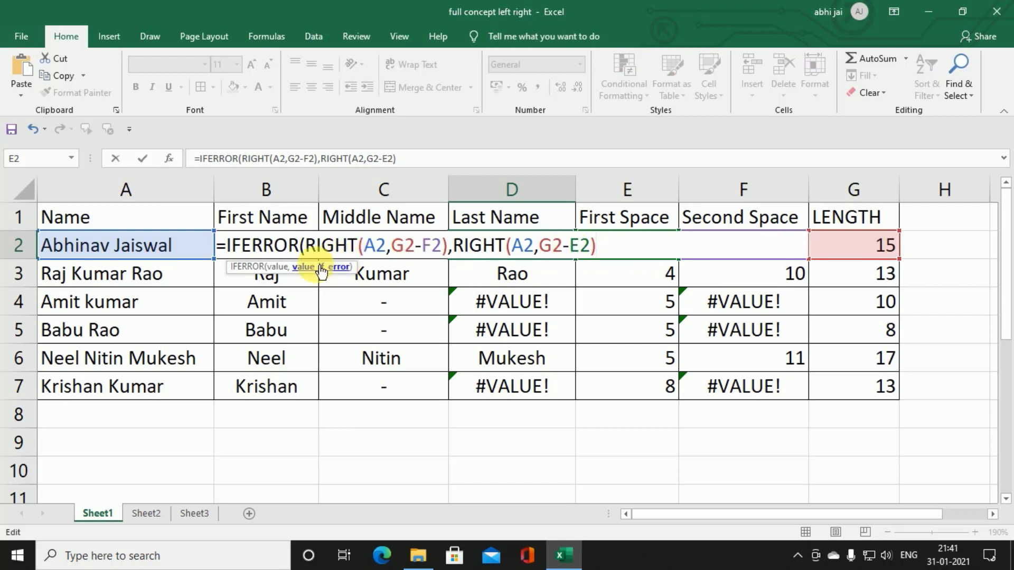
pyautogui.click(281, 268)
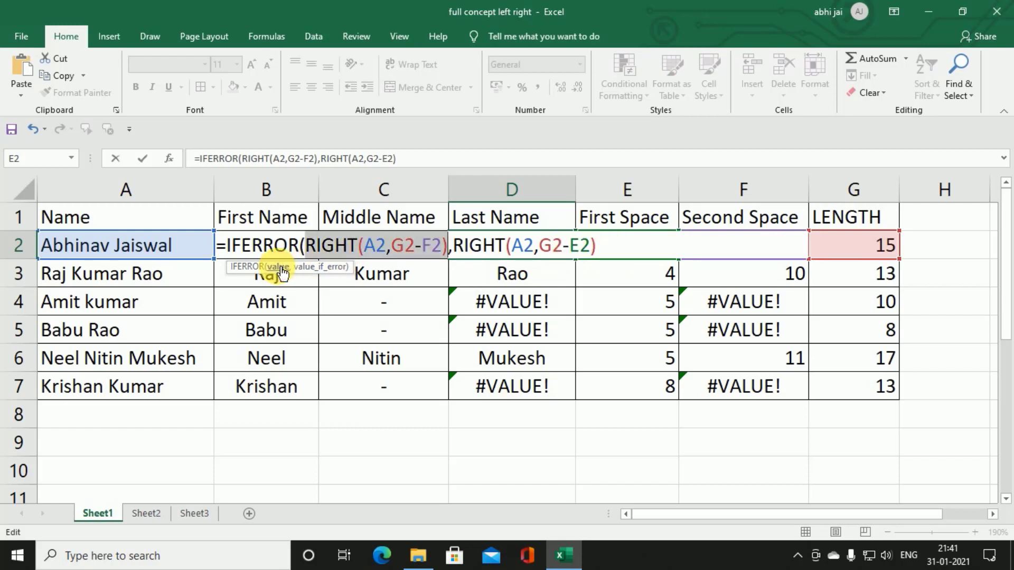
pyautogui.click(323, 268)
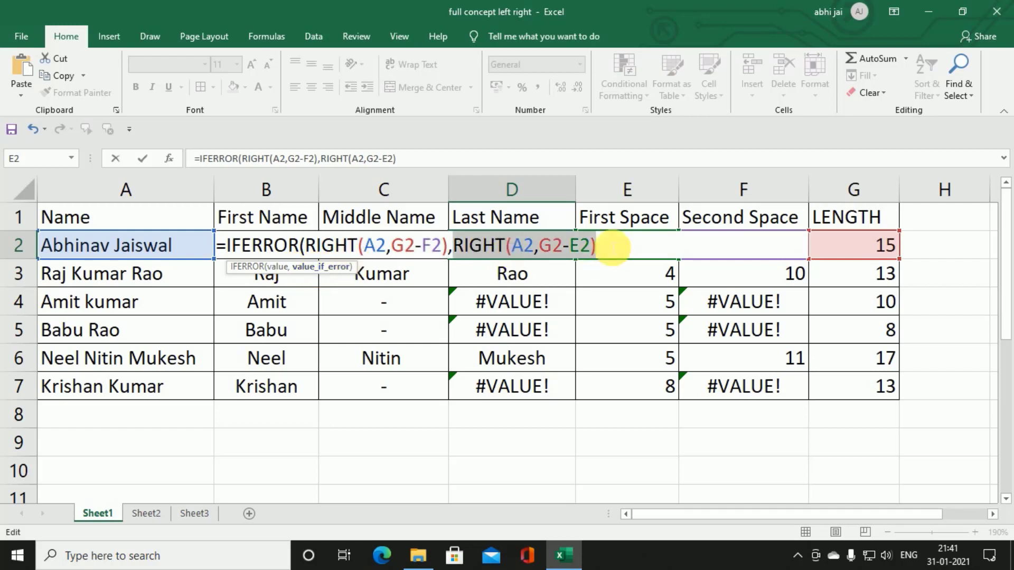
pyautogui.click(275, 267)
pyautogui.click(629, 254)
pyautogui.write(')')
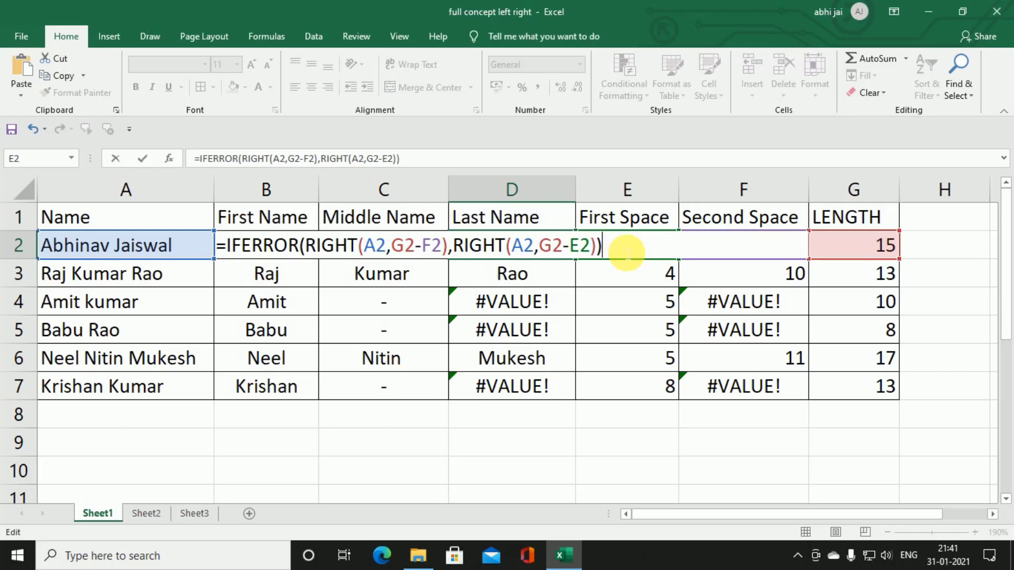
pyautogui.hotkey('ctrl', 'Return')
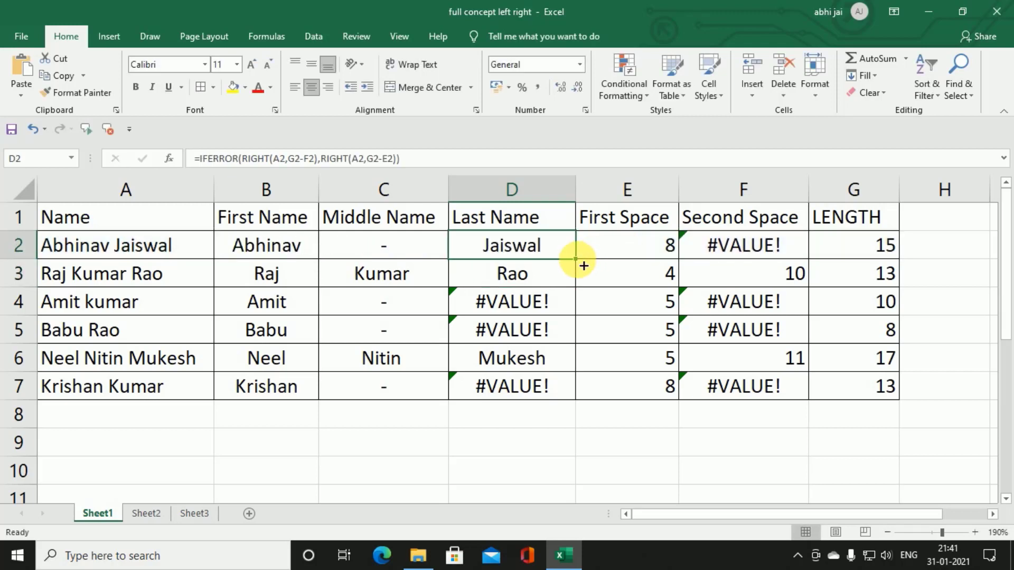
# - Fill D2's IFERROR formula down to D7, giving kumar, Rao and Kumar for two-word names
pyautogui.doubleClick(583, 264)
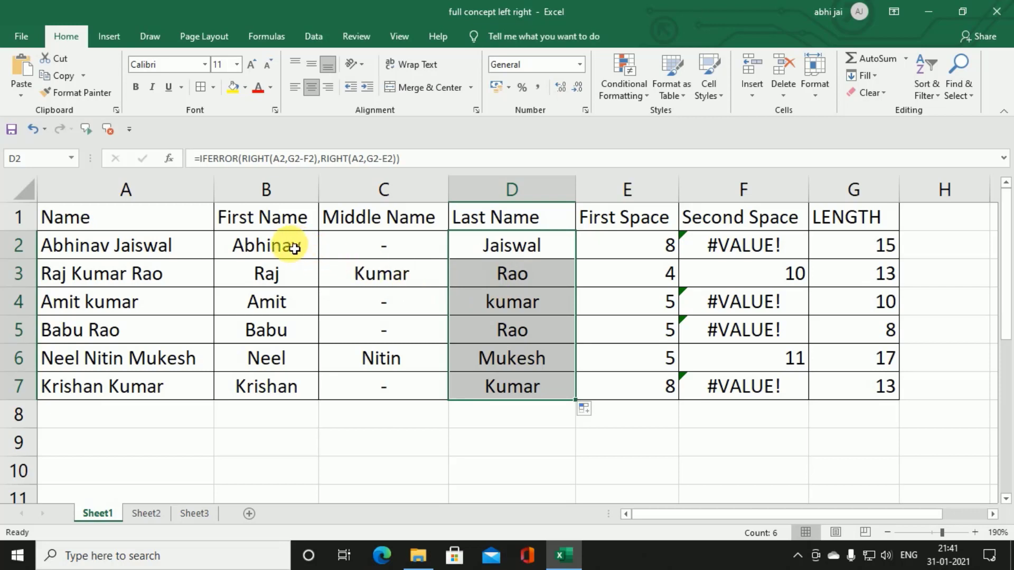
pyautogui.moveTo(294, 250); pyautogui.dragTo(497, 391)
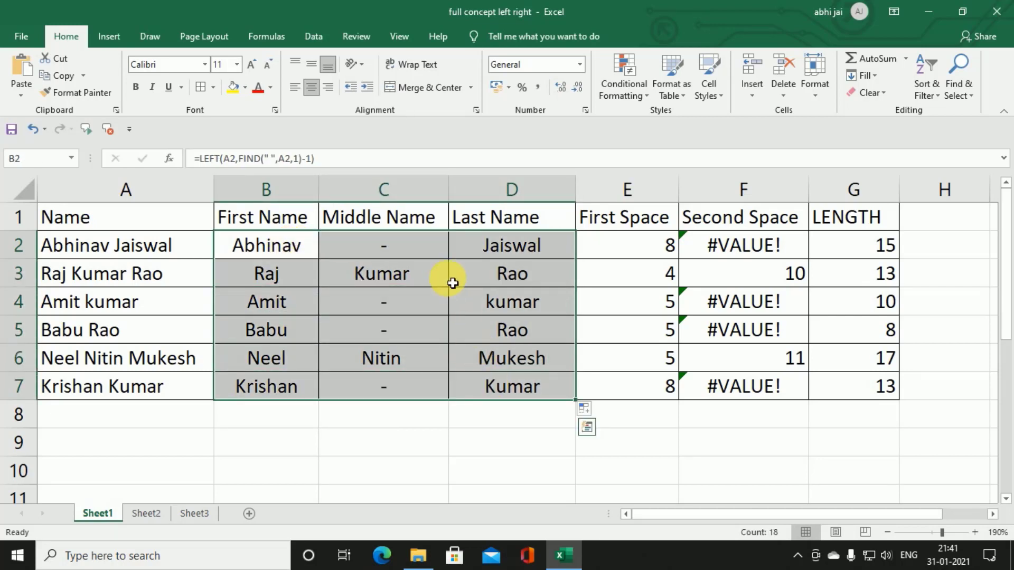
pyautogui.click(503, 249)
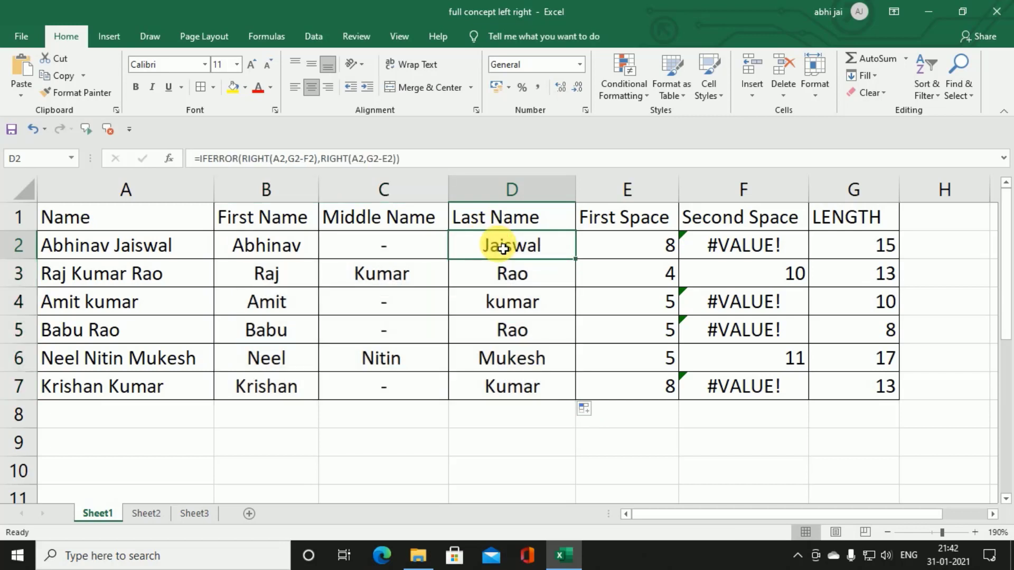
# - Review the First Space, Second Space and LENGTH formulas in E2–G2, then reopen D2
pyautogui.click(645, 197)
pyautogui.click(769, 190)
pyautogui.click(851, 190)
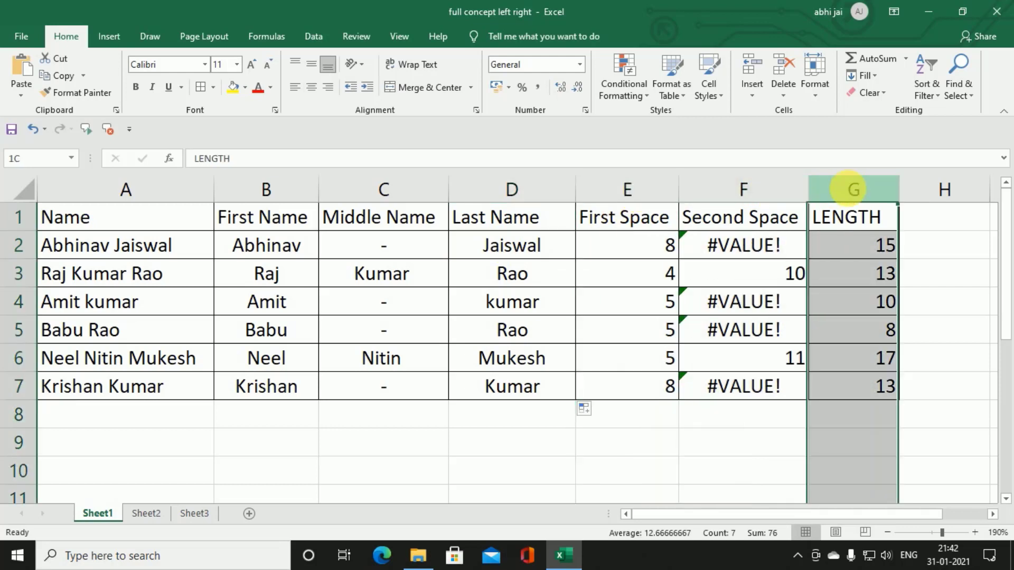
pyautogui.click(546, 250)
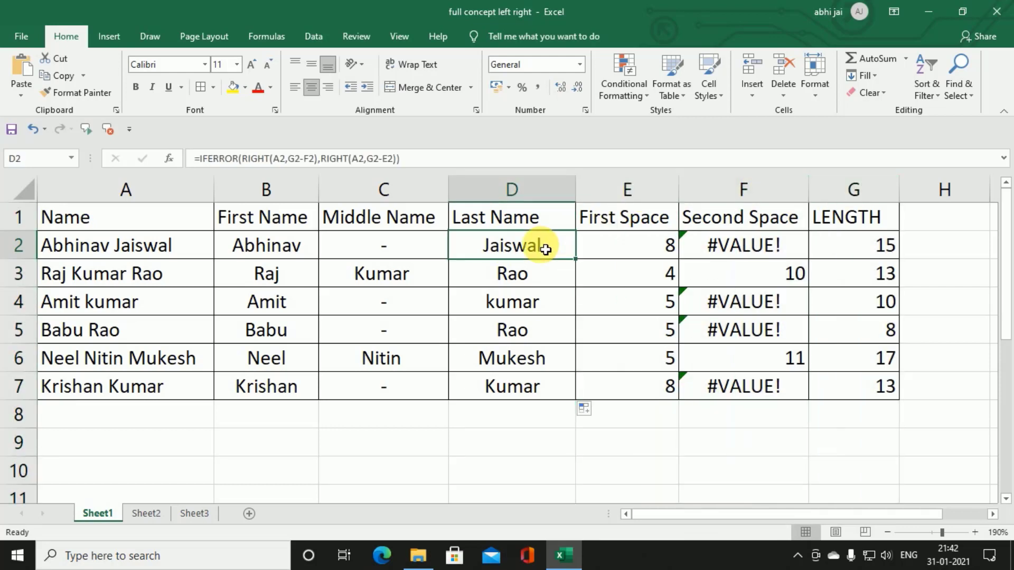
pyautogui.click(665, 253)
pyautogui.click(724, 247)
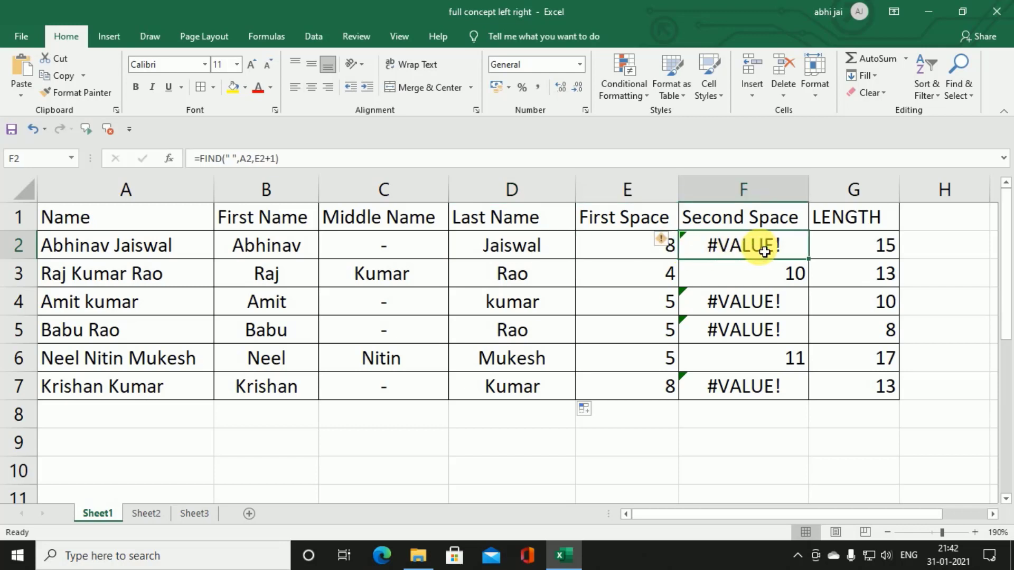
pyautogui.click(885, 247)
pyautogui.doubleClick(537, 248)
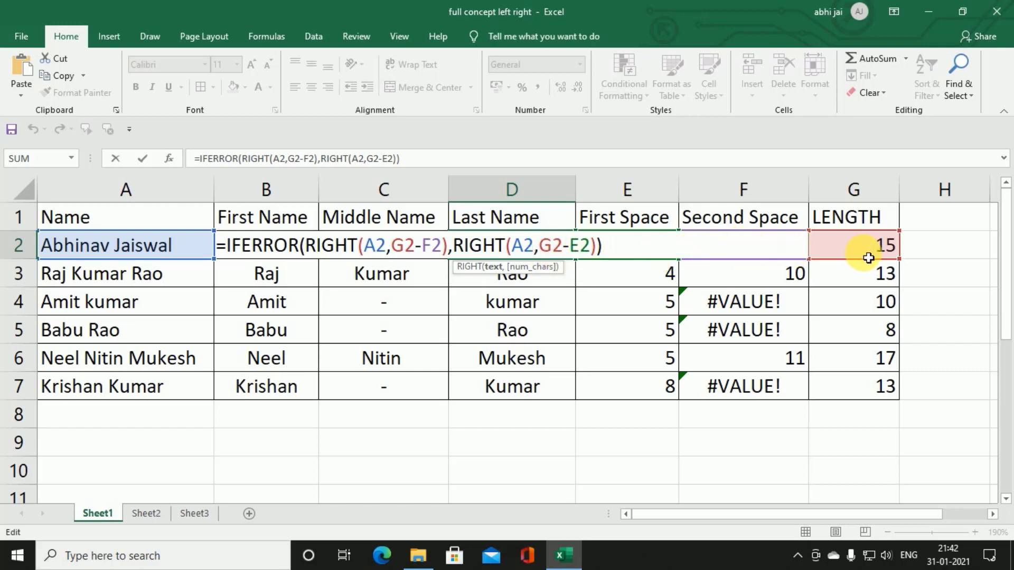
pyautogui.press('Left')
pyautogui.press('Left')
pyautogui.press('Left')
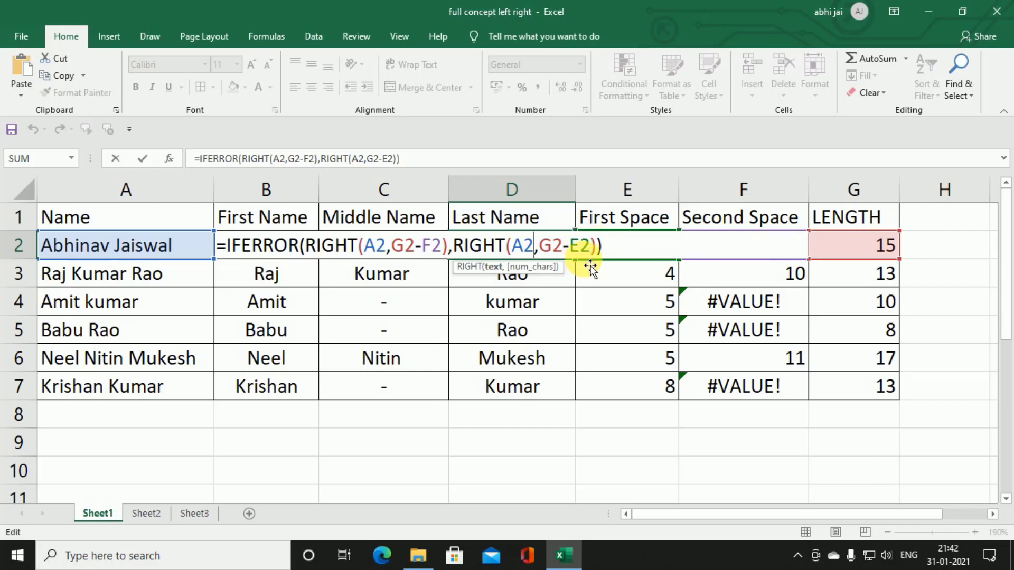
pyautogui.press('Return')
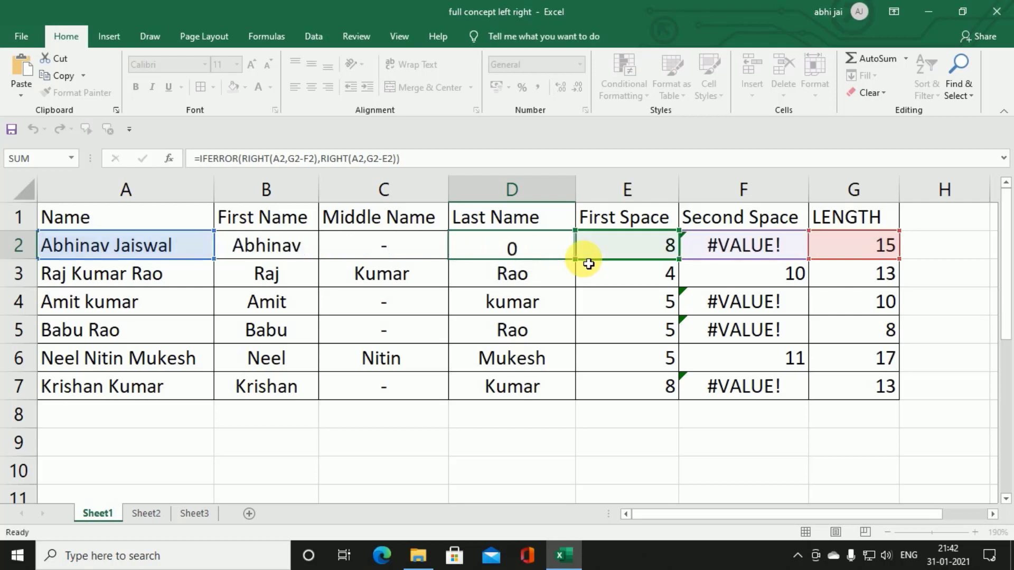
pyautogui.click(405, 243)
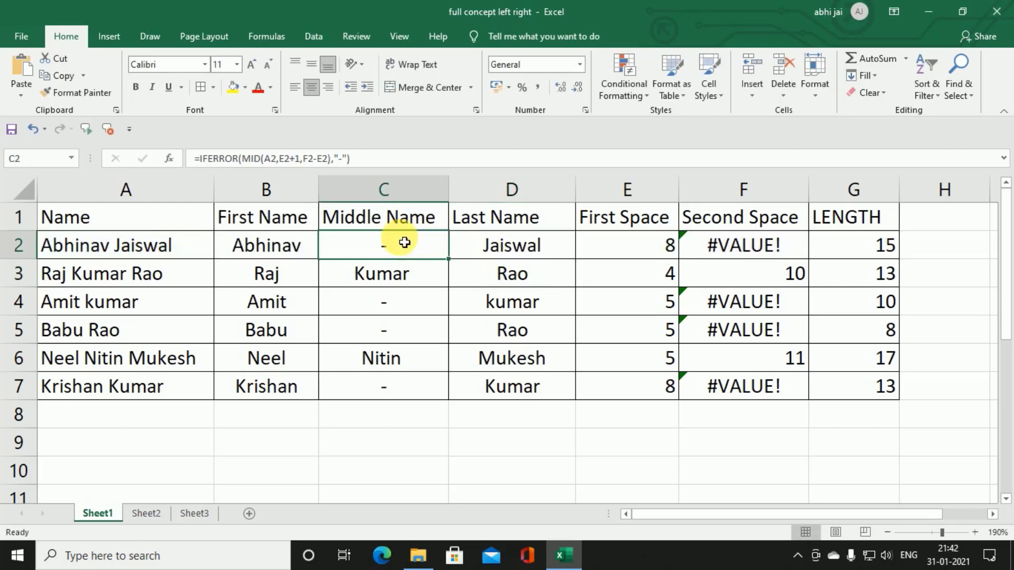
pyautogui.click(645, 193)
pyautogui.moveTo(679, 197)
pyautogui.mouseDown()
pyautogui.moveTo(762, 197)
pyautogui.moveTo(657, 194)
pyautogui.mouseUp()
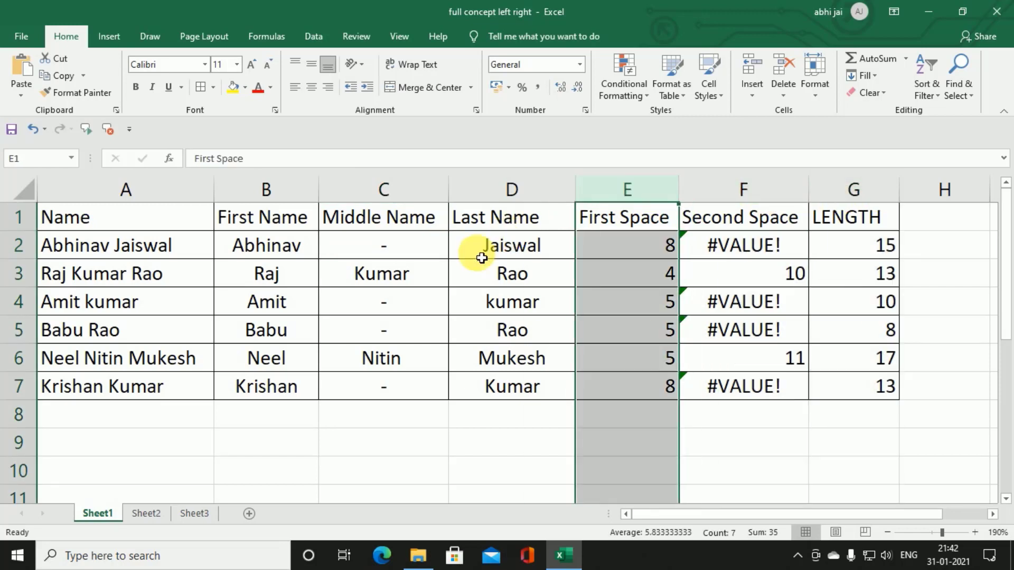
pyautogui.click(482, 258)
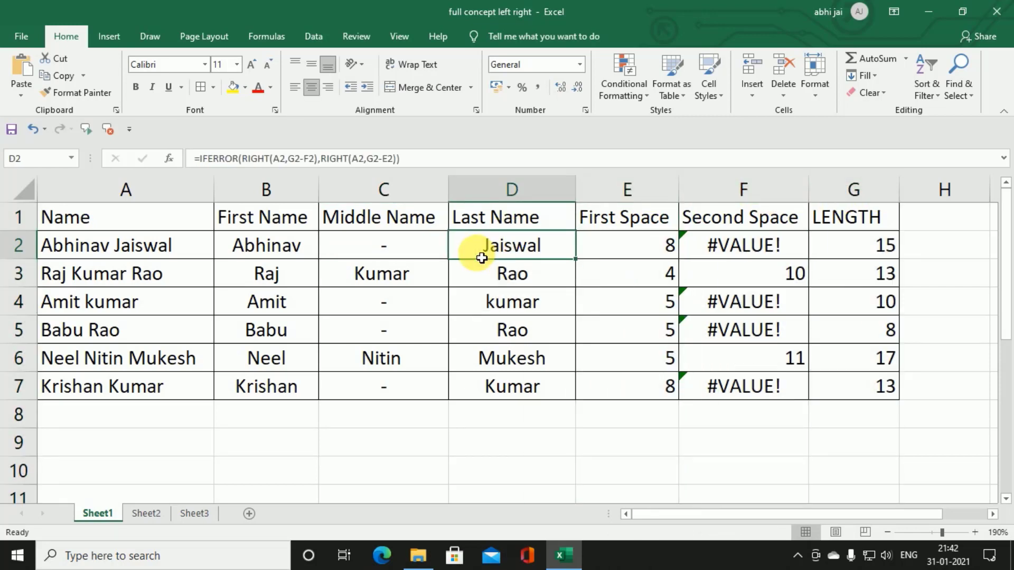
pyautogui.click(416, 251)
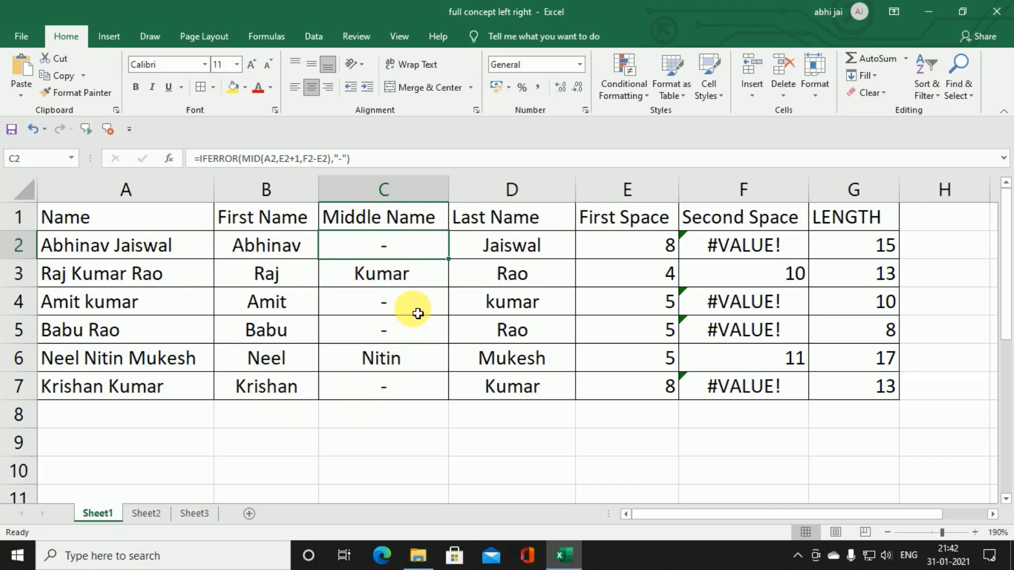
pyautogui.click(502, 307)
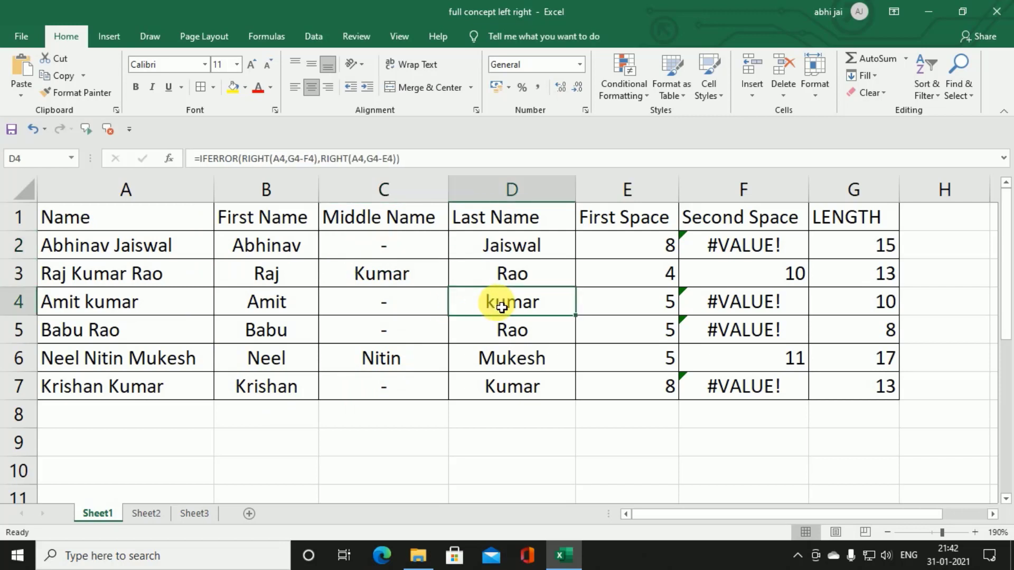
pyautogui.click(140, 513)
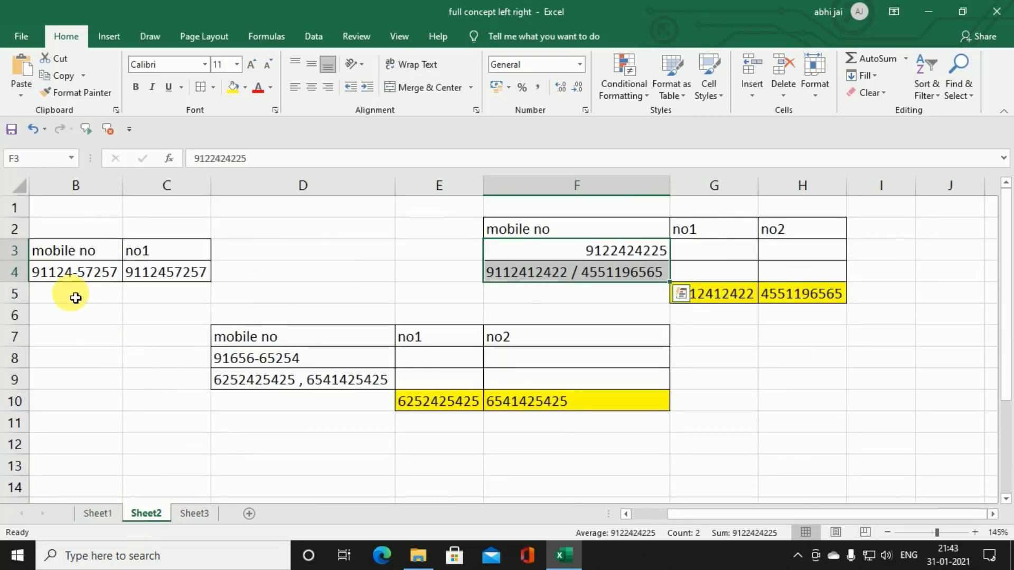
pyautogui.click(59, 273)
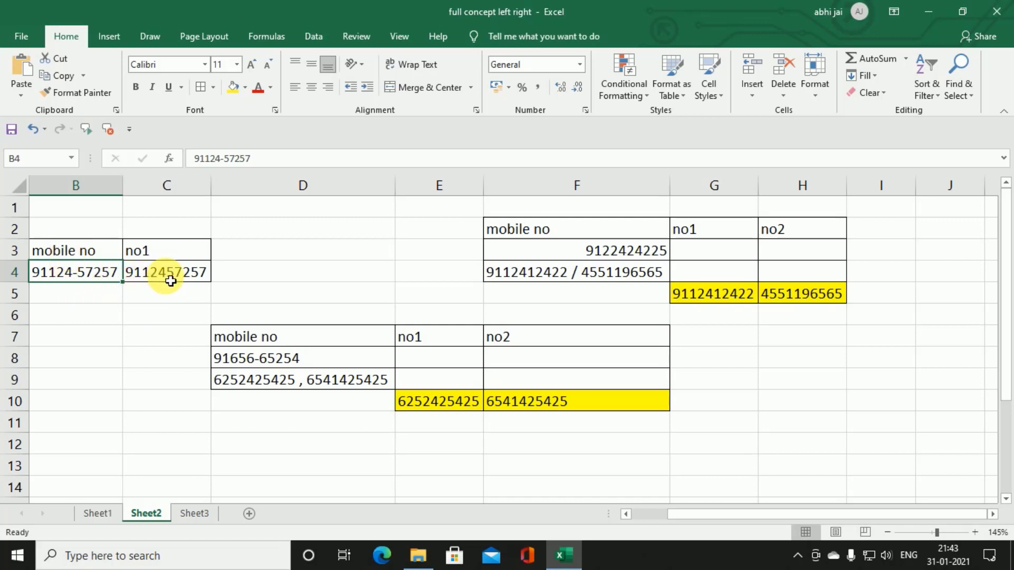
pyautogui.click(170, 280)
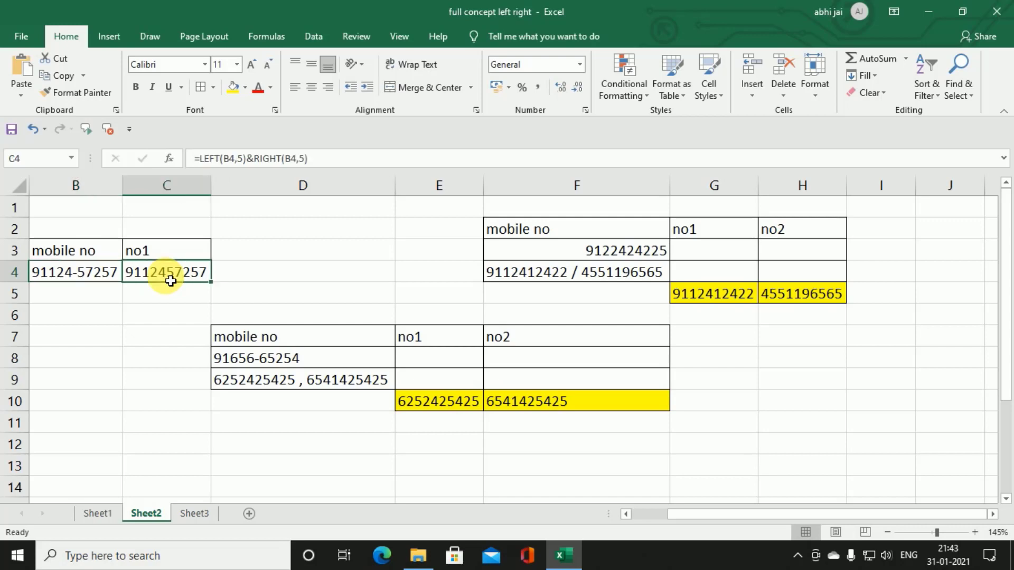
pyautogui.doubleClick(170, 281)
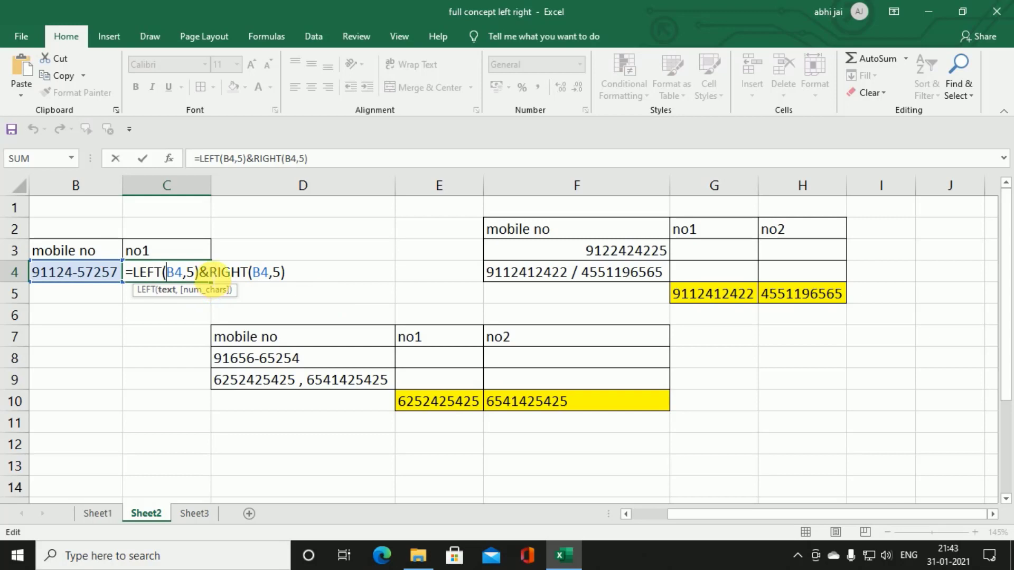
pyautogui.click(211, 279)
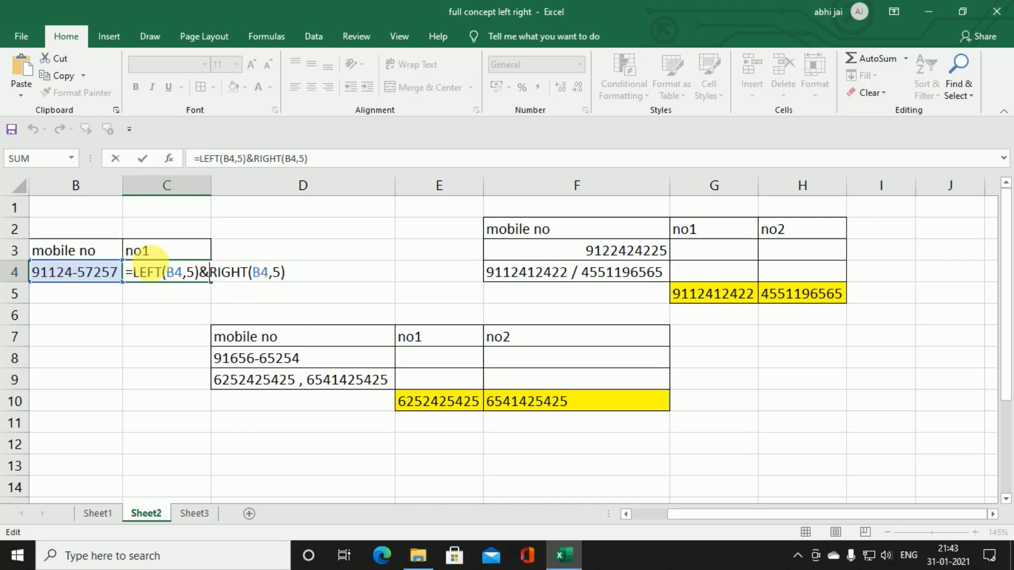
pyautogui.click(288, 274)
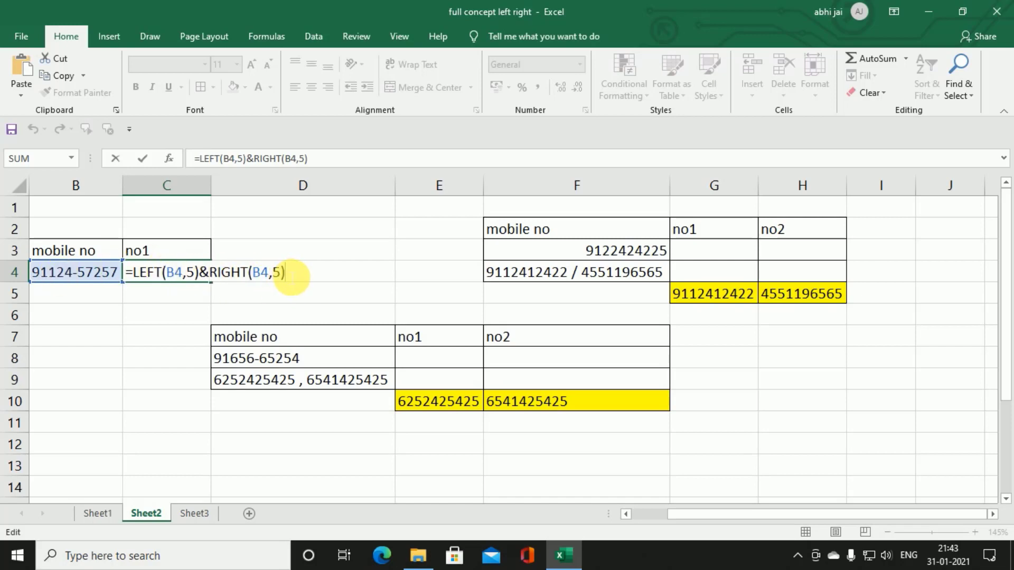
pyautogui.press('Return')
# - Review the no1 and no2 cells for the other mobile numbers, including the slash-separated pair
pyautogui.click(442, 358)
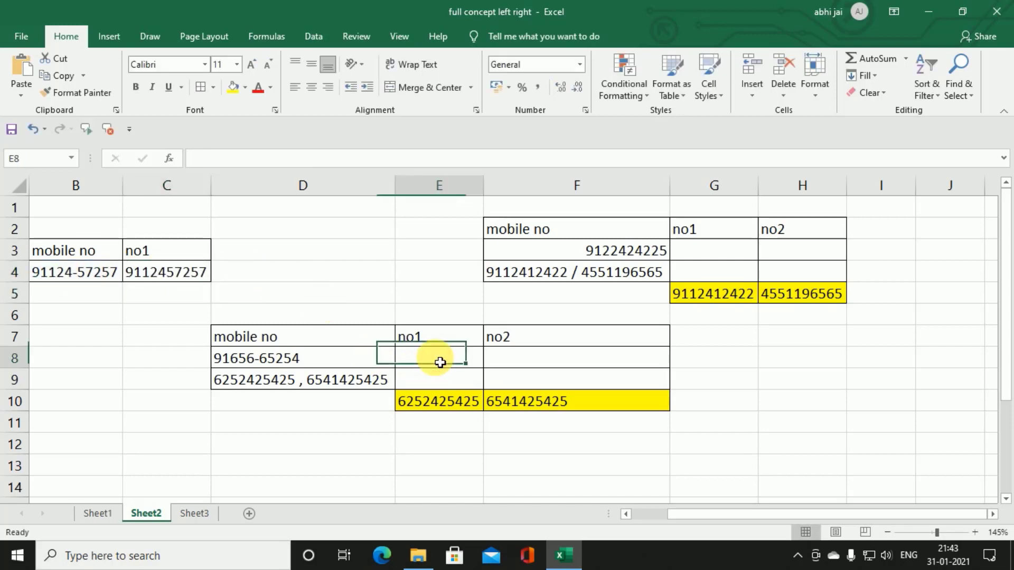
pyautogui.click(528, 358)
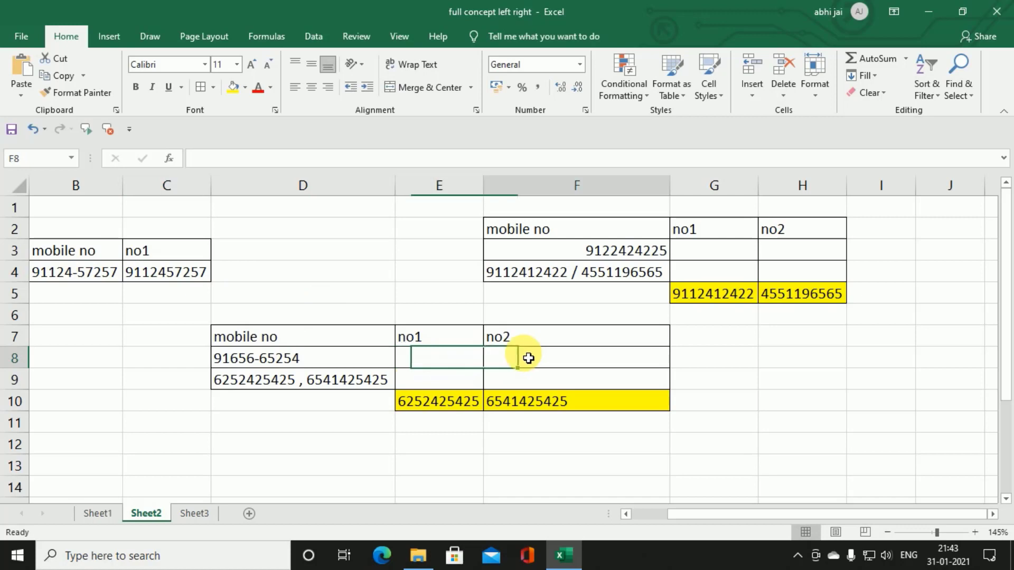
pyautogui.click(726, 256)
pyautogui.click(776, 257)
pyautogui.click(716, 268)
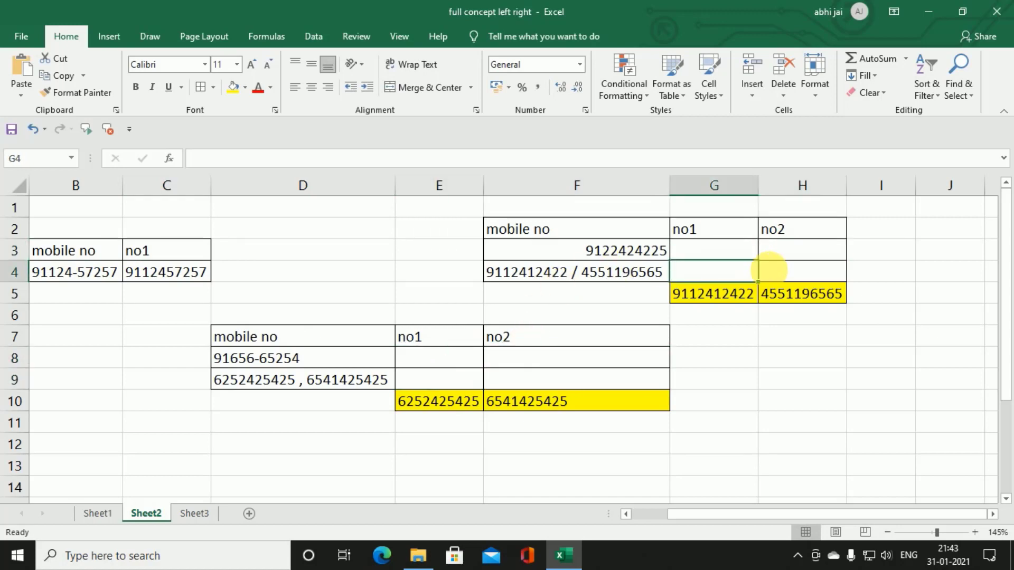
pyautogui.click(782, 275)
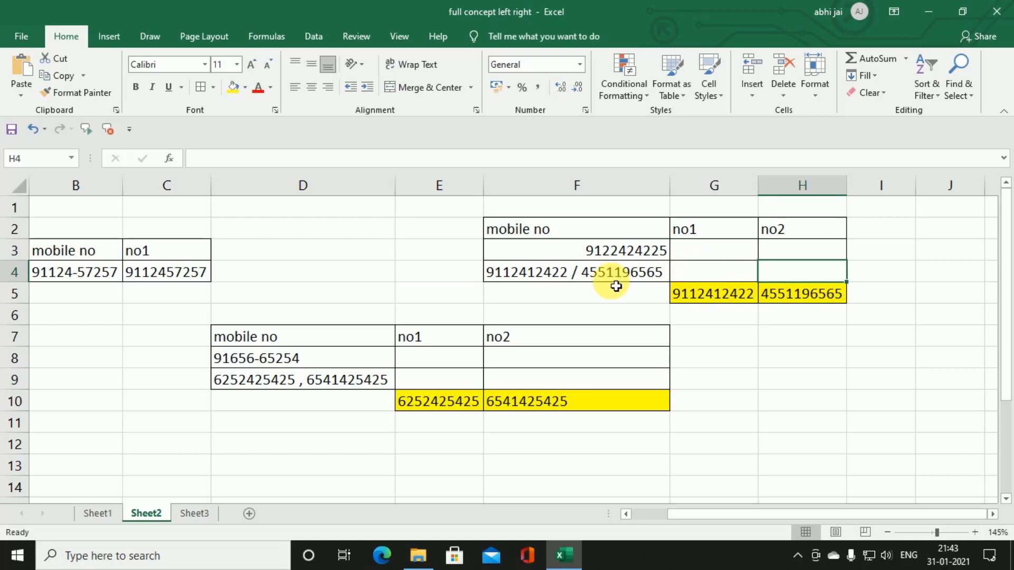
pyautogui.click(724, 271)
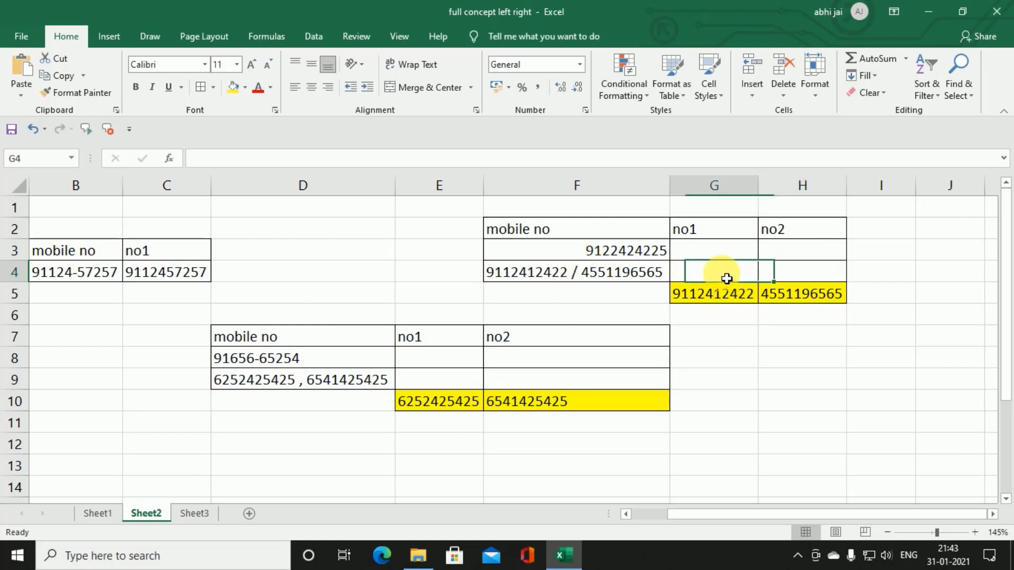
pyautogui.click(820, 274)
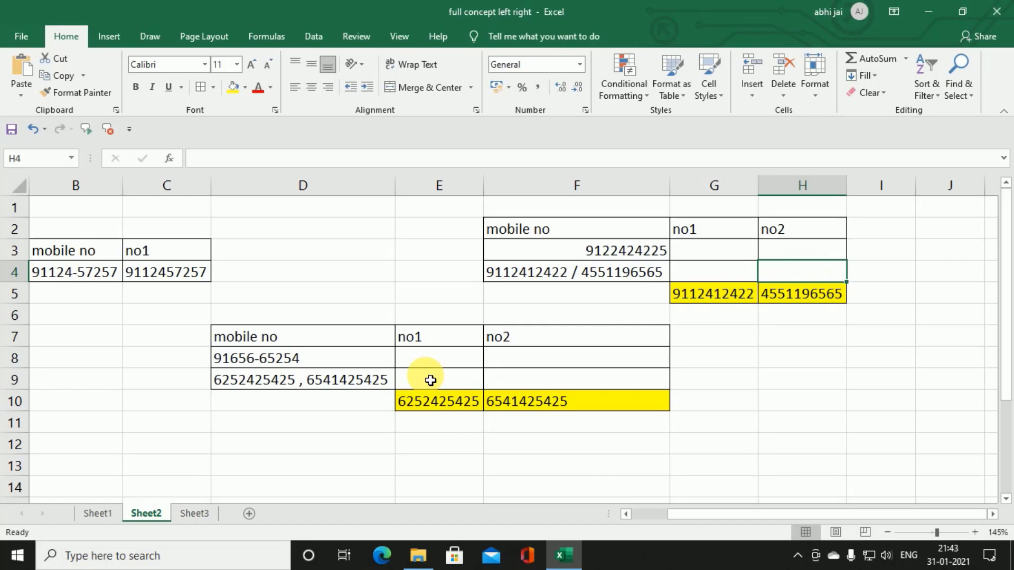
# - Switch to Sheet3 and inspect its mixed-format mobile numbers and the mobile no filter list
pyautogui.click(193, 514)
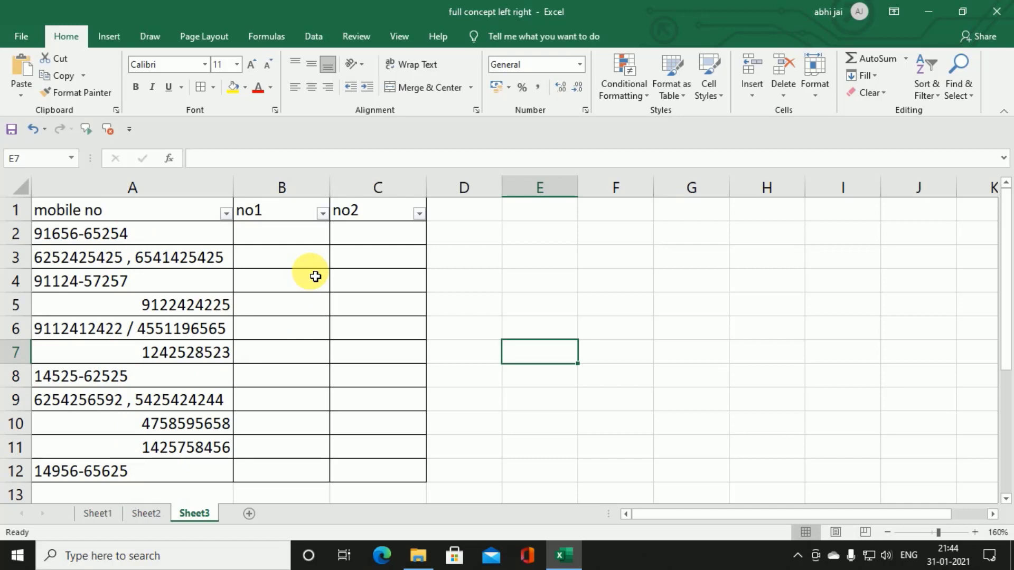
pyautogui.click(268, 242)
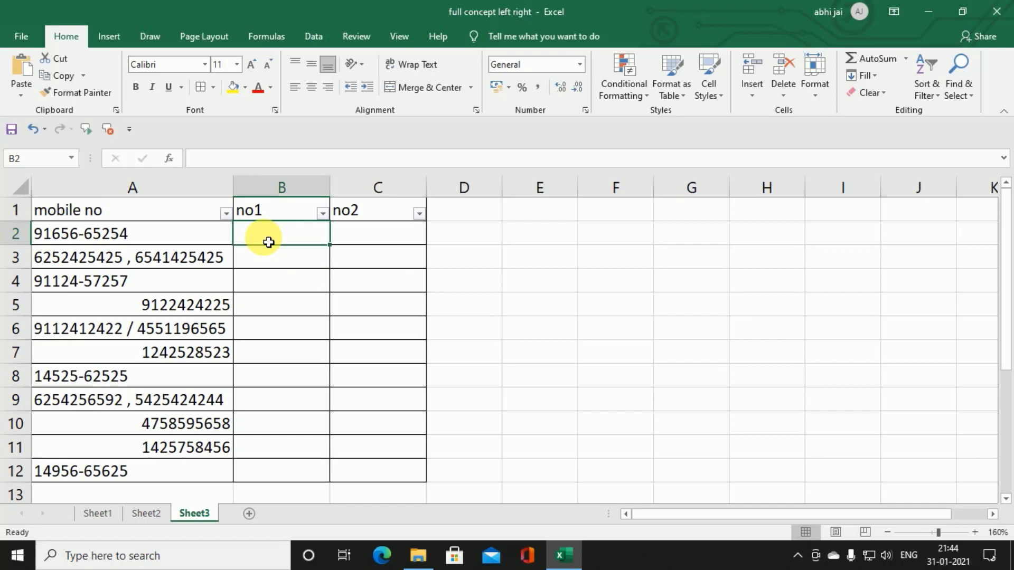
pyautogui.click(165, 243)
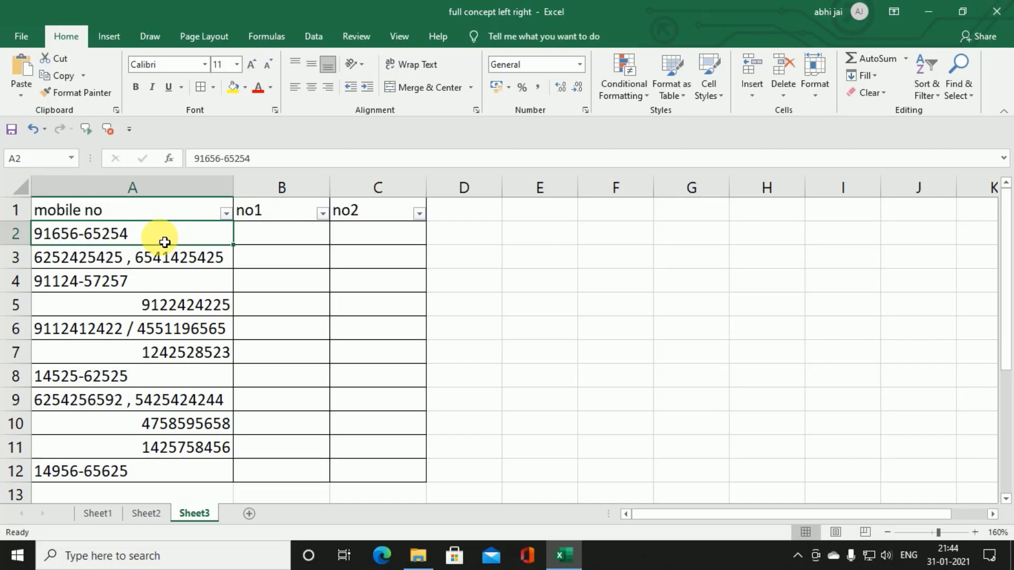
pyautogui.click(229, 212)
pyautogui.click(297, 281)
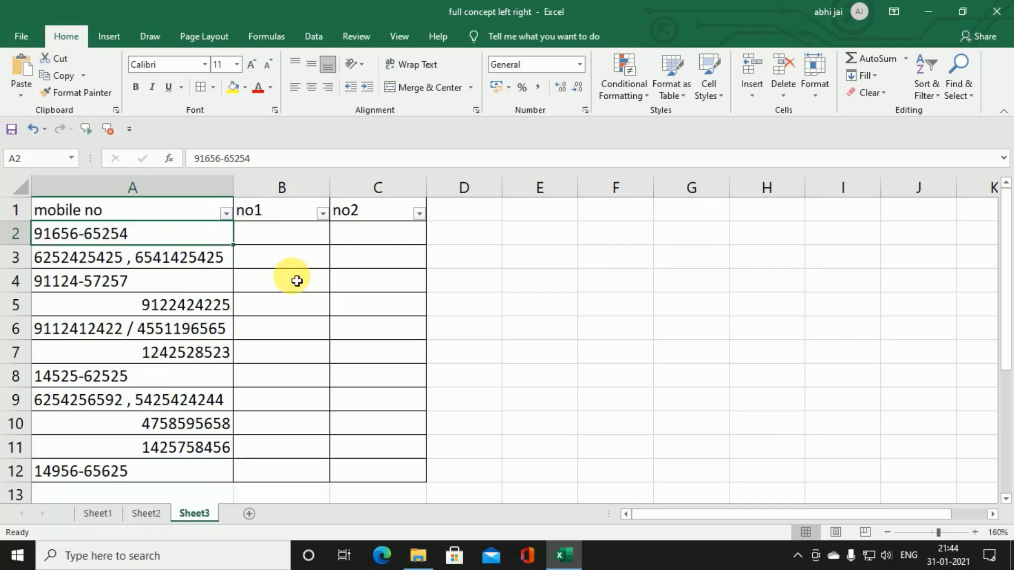
pyautogui.click(297, 281)
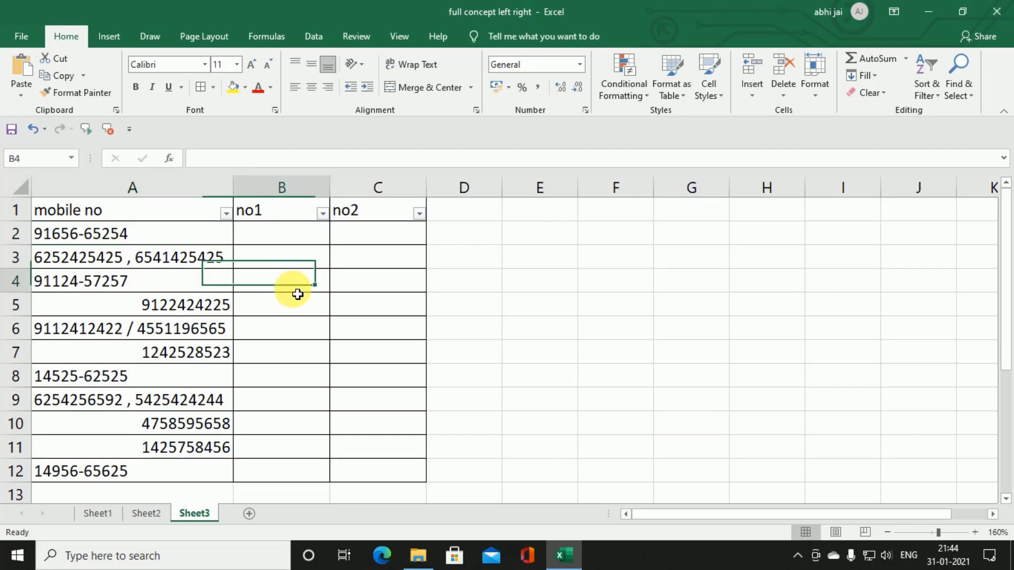
pyautogui.click(220, 255)
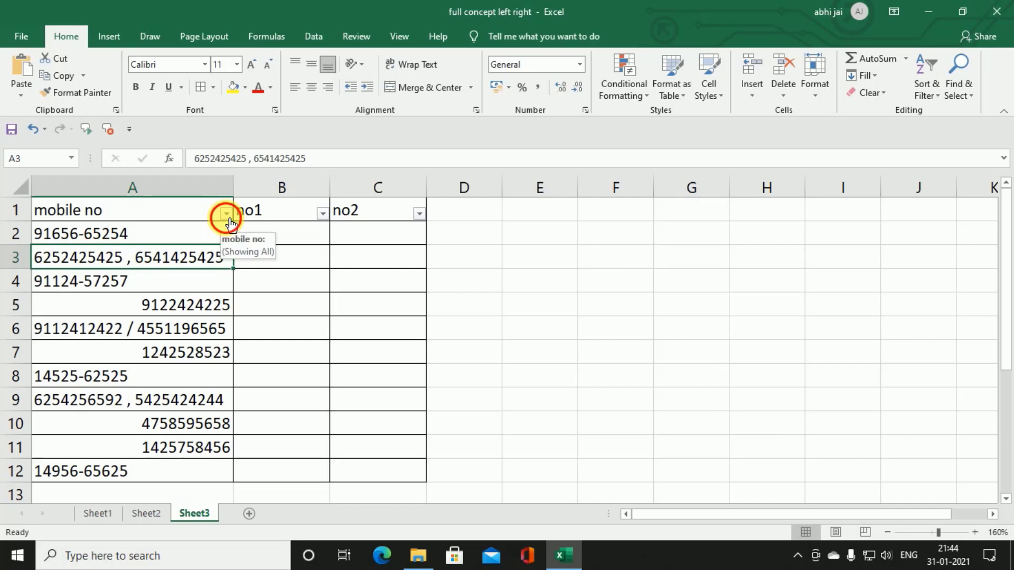
# - Filter the mobile no column to show only the four plain ten-digit numbers
pyautogui.click(227, 216)
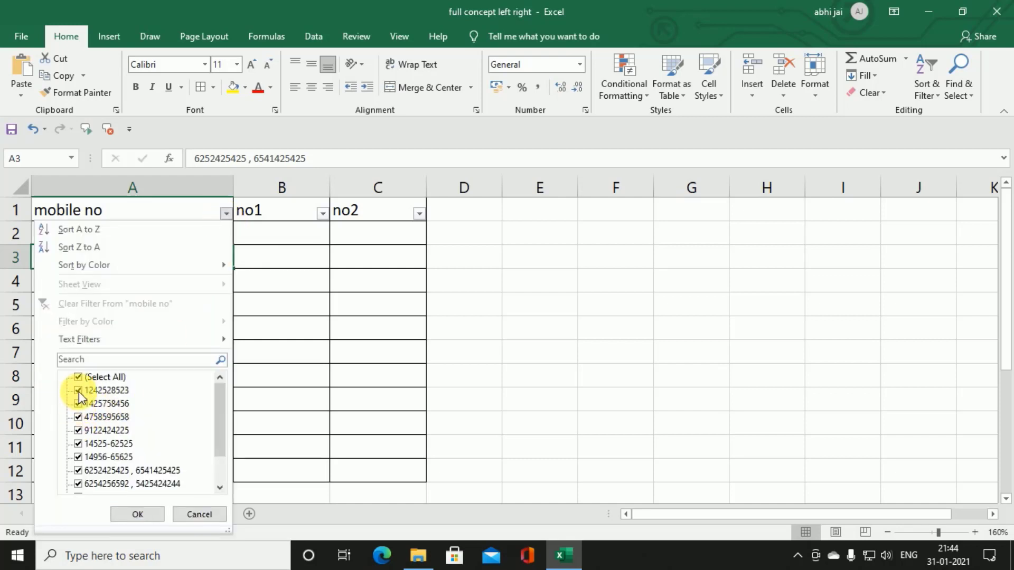
pyautogui.click(81, 445)
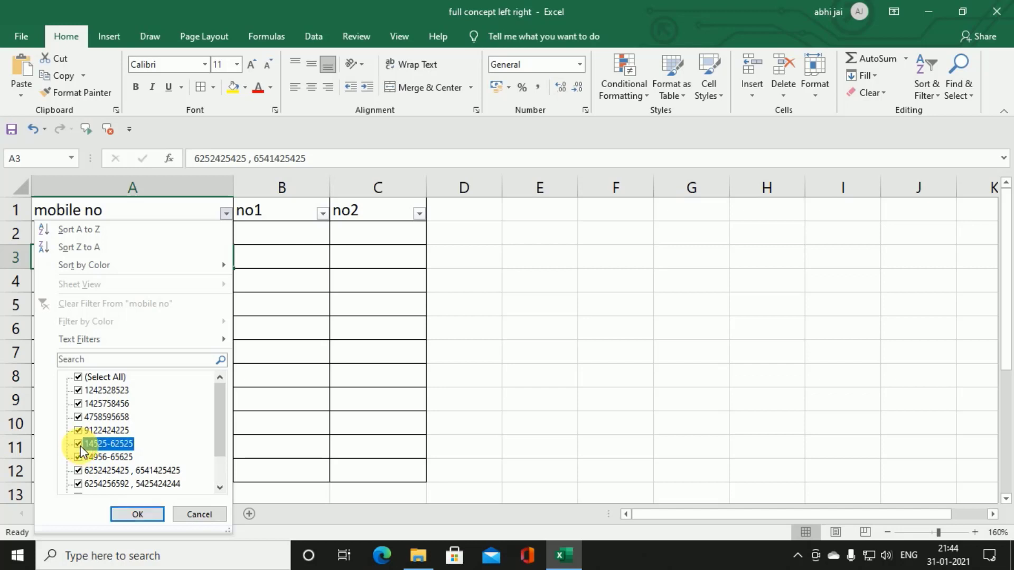
pyautogui.click(79, 458)
pyautogui.click(77, 470)
pyautogui.click(77, 483)
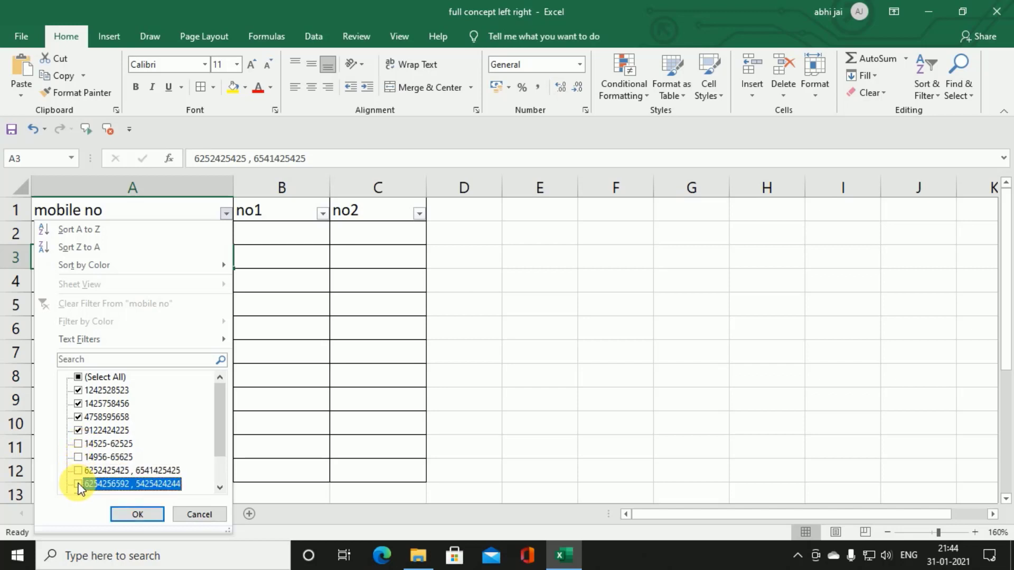
pyautogui.scroll(-1, 77, 475)
pyautogui.click(78, 457)
pyautogui.click(77, 471)
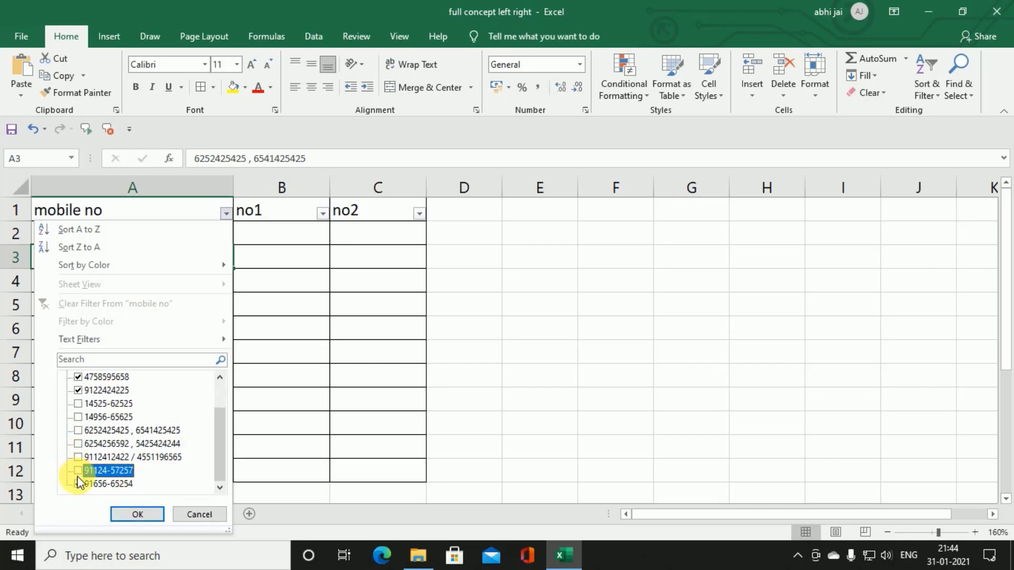
pyautogui.click(77, 483)
pyautogui.scroll(1, 90, 458)
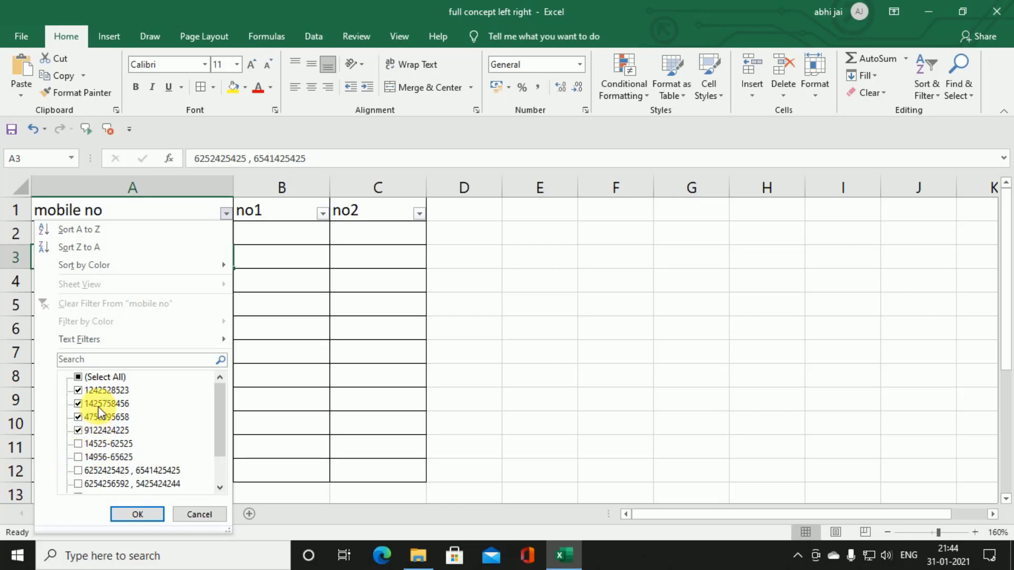
pyautogui.click(135, 513)
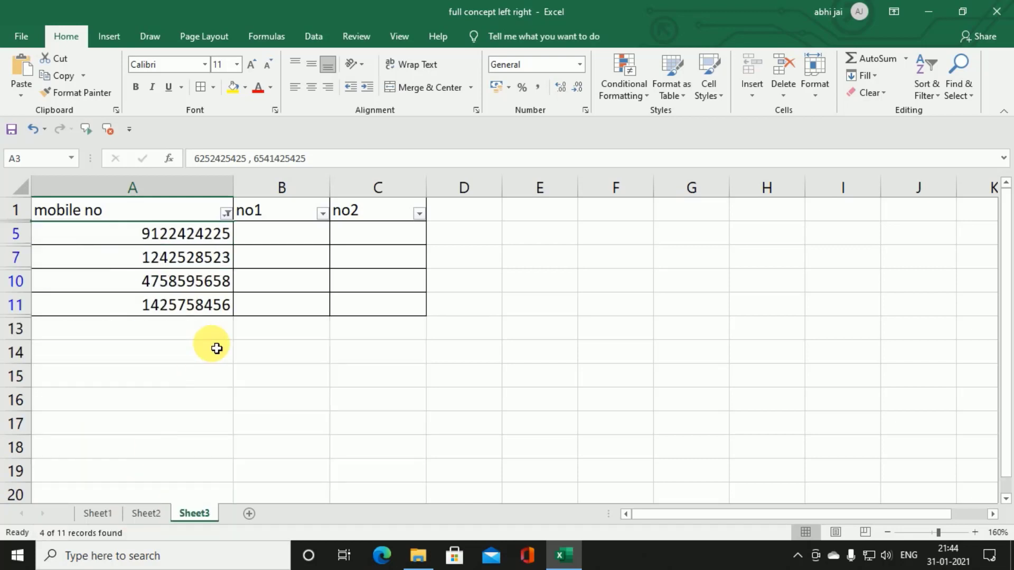
# - Enter =A5 in B5 and fill it down the visible no1 cells
pyautogui.click(271, 243)
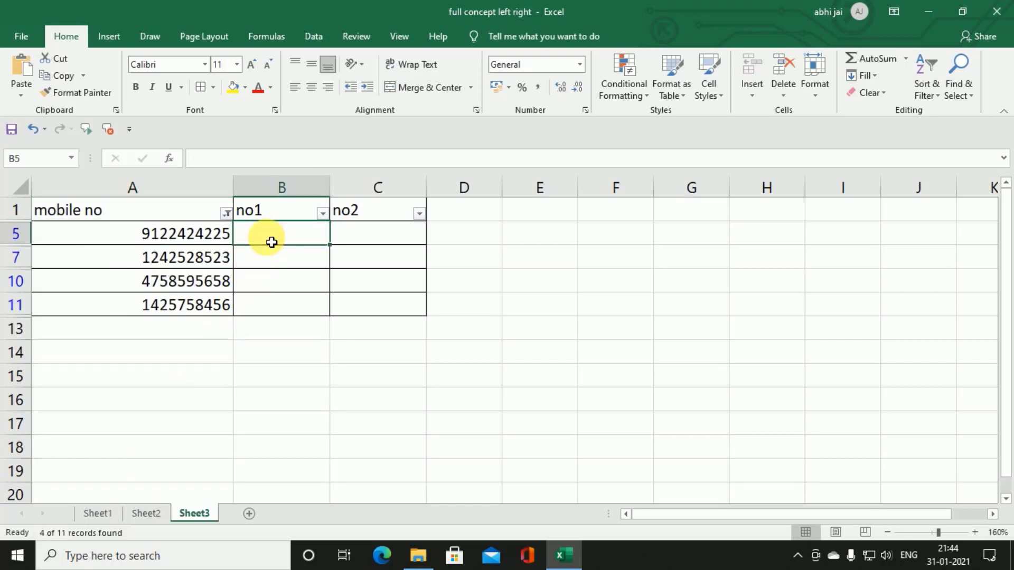
pyautogui.write('=')
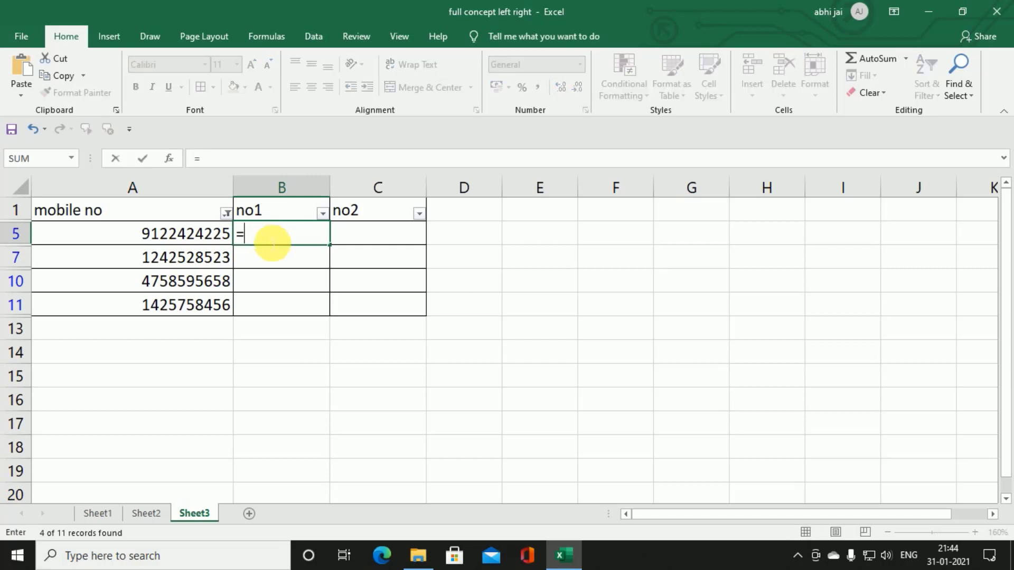
pyautogui.click(203, 244)
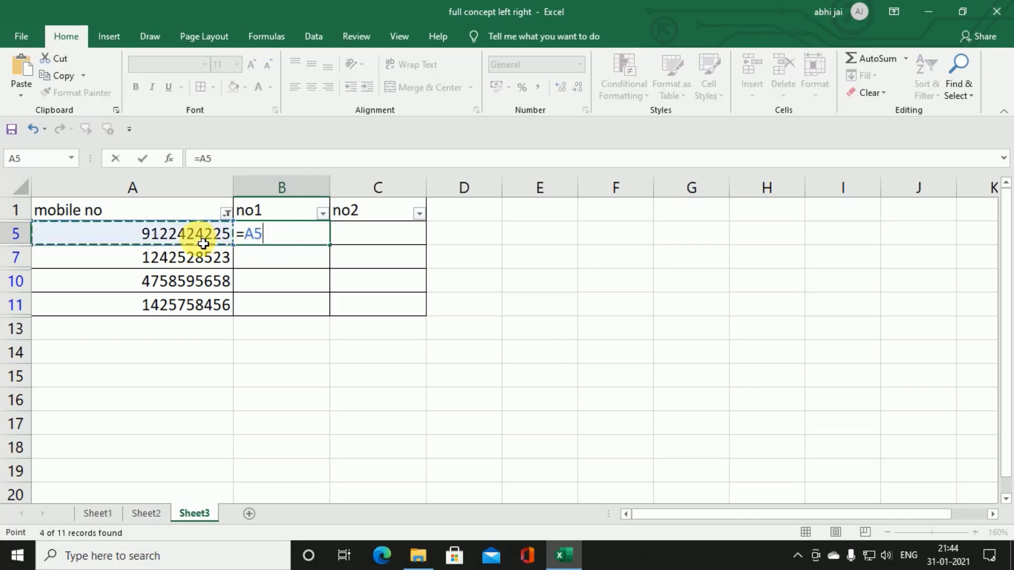
pyautogui.press('Return')
pyautogui.click(309, 235)
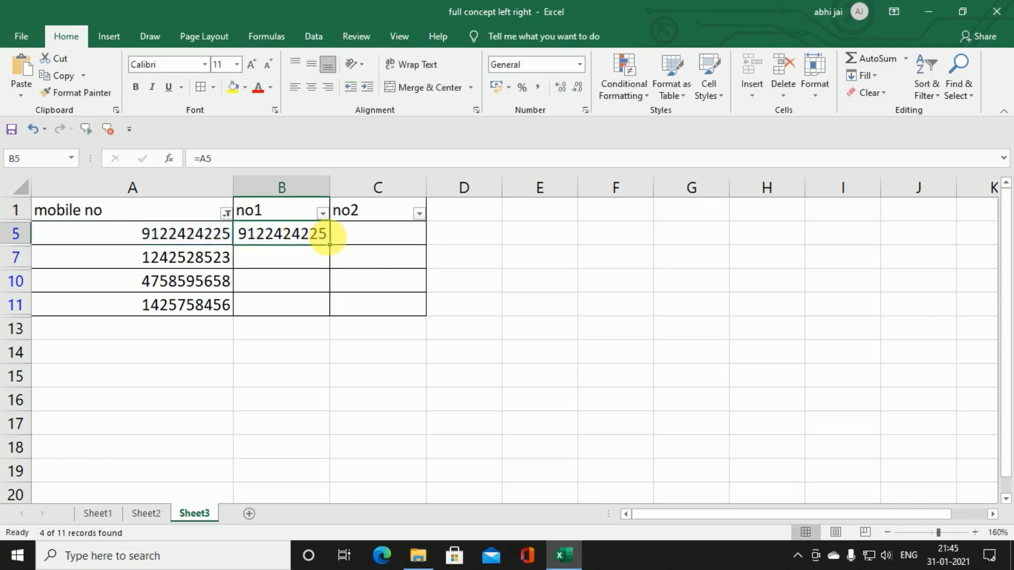
pyautogui.moveTo(330, 246); pyautogui.dragTo(336, 321)
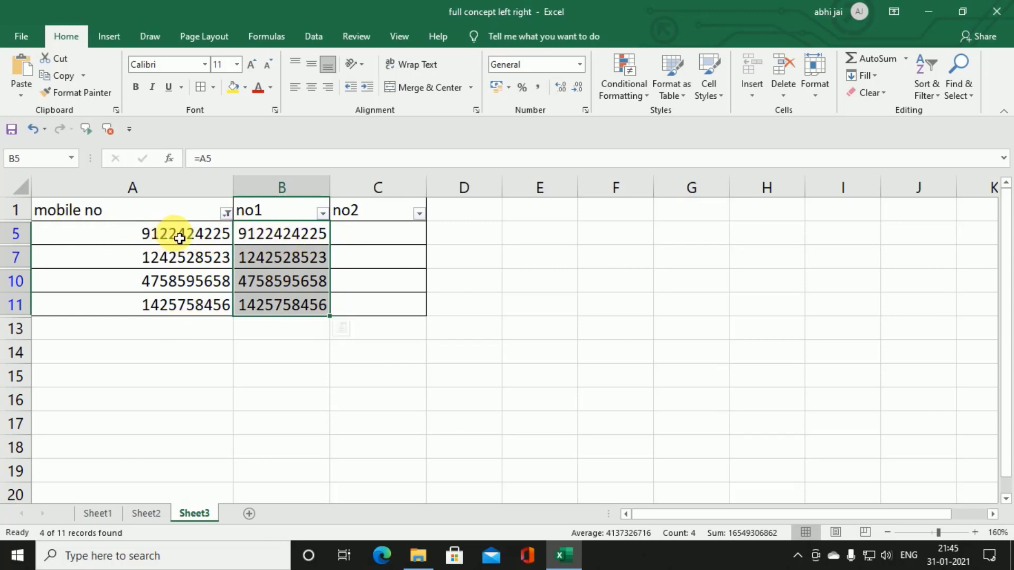
# - Change the mobile no filter to show only the four hyphenated numbers
pyautogui.click(227, 213)
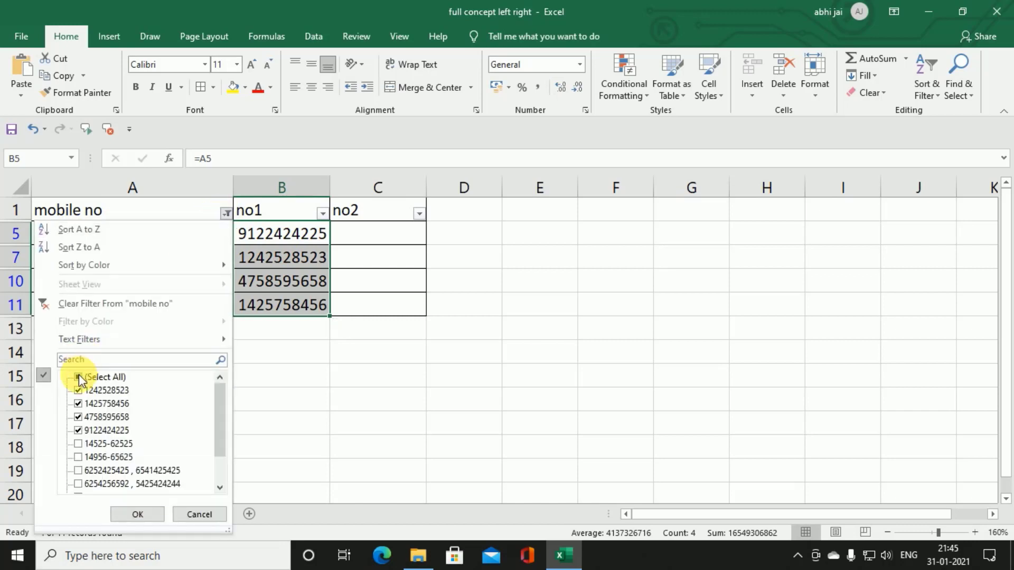
pyautogui.click(78, 391)
pyautogui.click(78, 403)
pyautogui.click(78, 418)
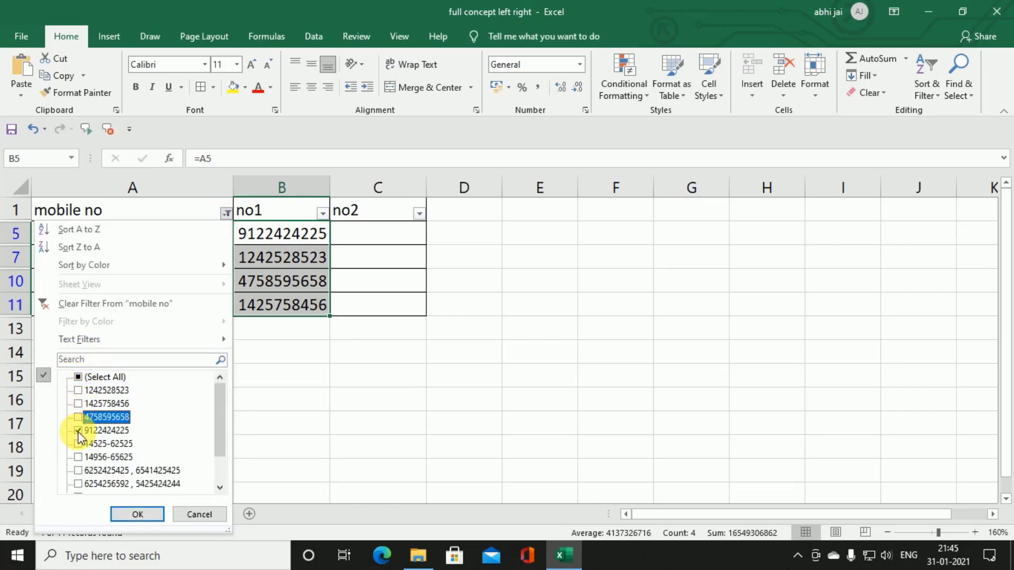
pyautogui.click(78, 431)
pyautogui.click(79, 445)
pyautogui.click(80, 457)
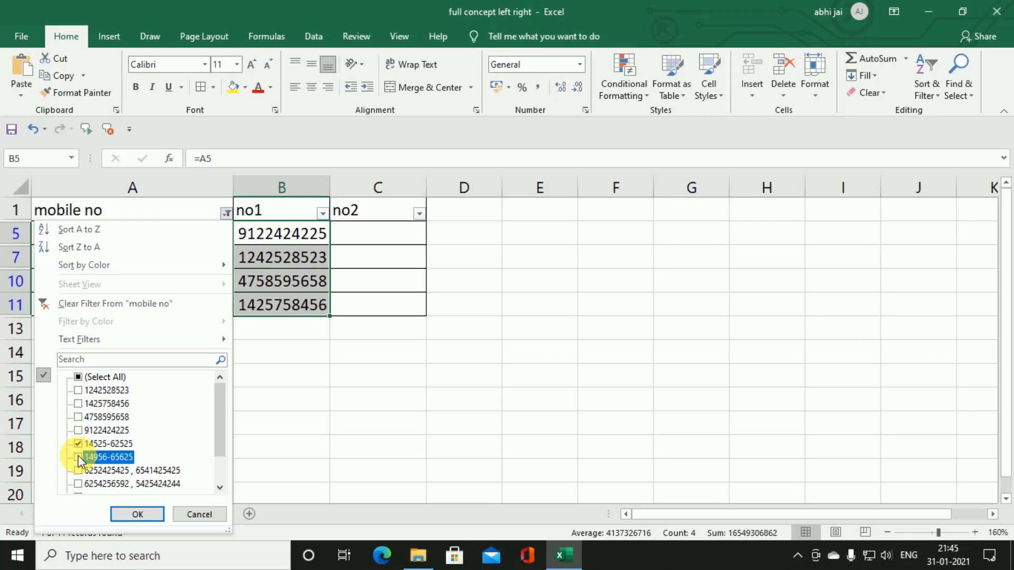
pyautogui.scroll(-1, 100, 457)
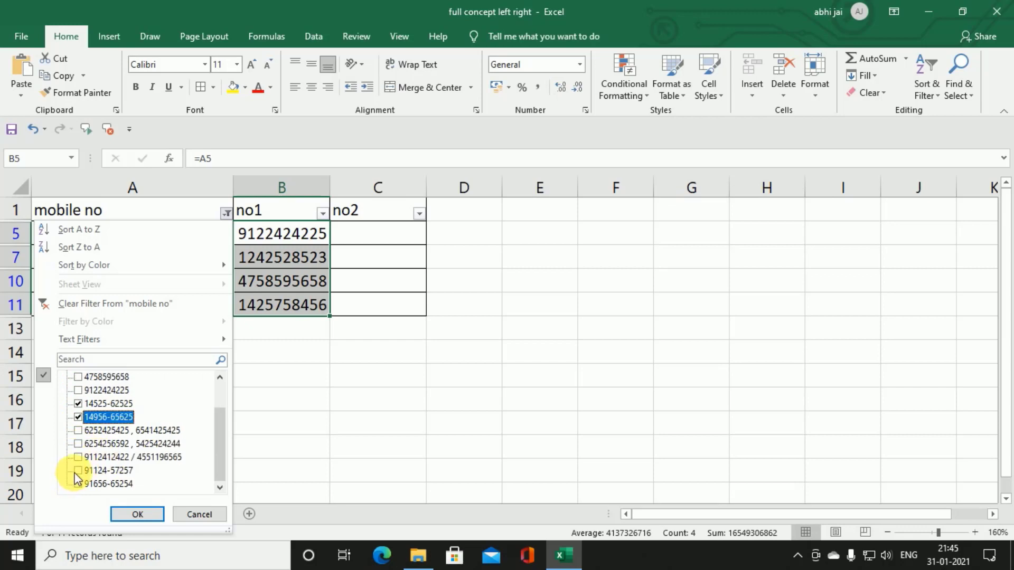
pyautogui.click(79, 471)
pyautogui.click(78, 484)
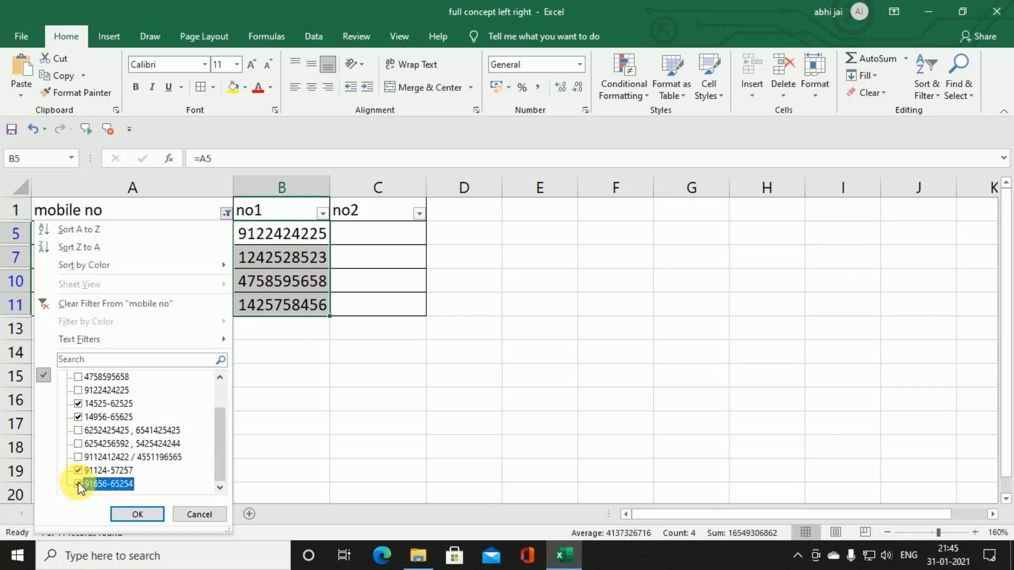
pyautogui.click(123, 515)
# - Enter =LEFT(A2,5)&RIGHT(A2,5) in B2 and fill it down the visible no1 cells
pyautogui.click(259, 243)
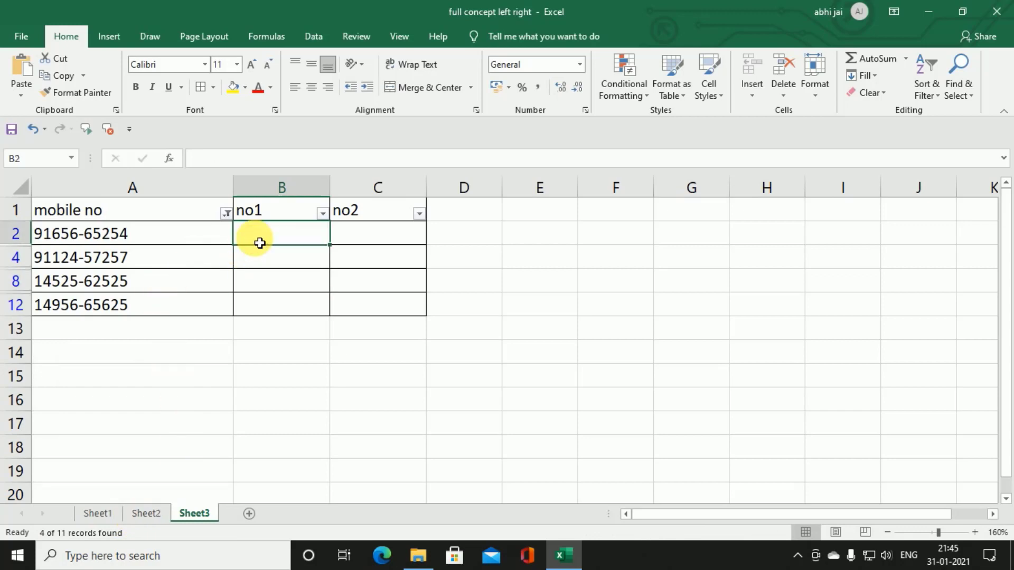
pyautogui.write('=')
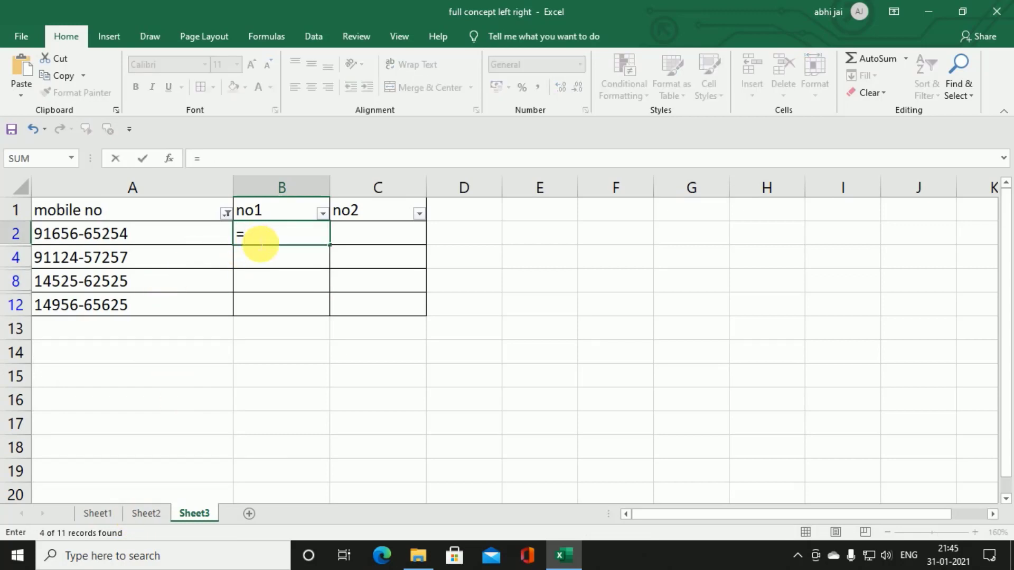
pyautogui.write('l')
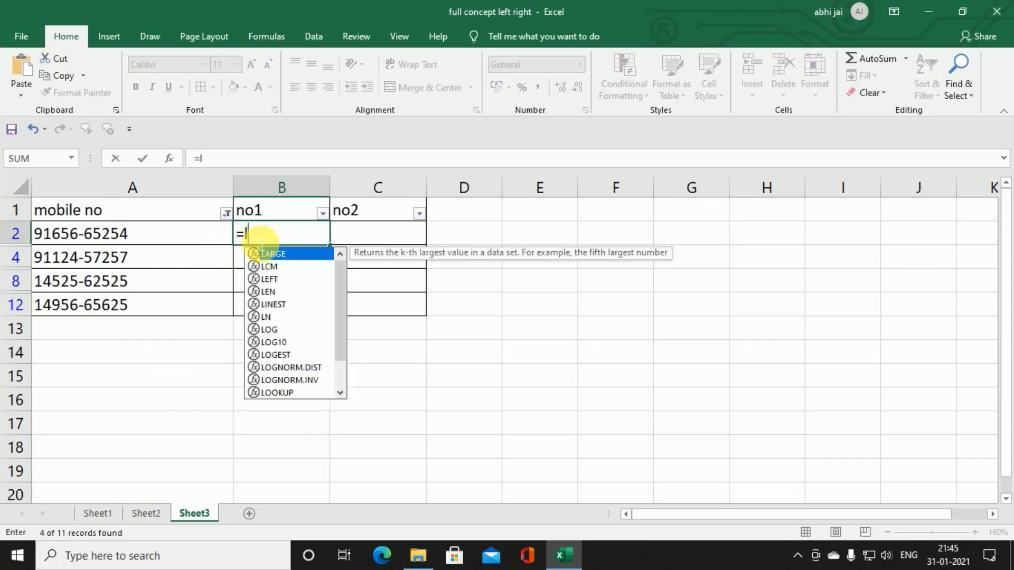
pyautogui.write('ef')
pyautogui.press('Tab')
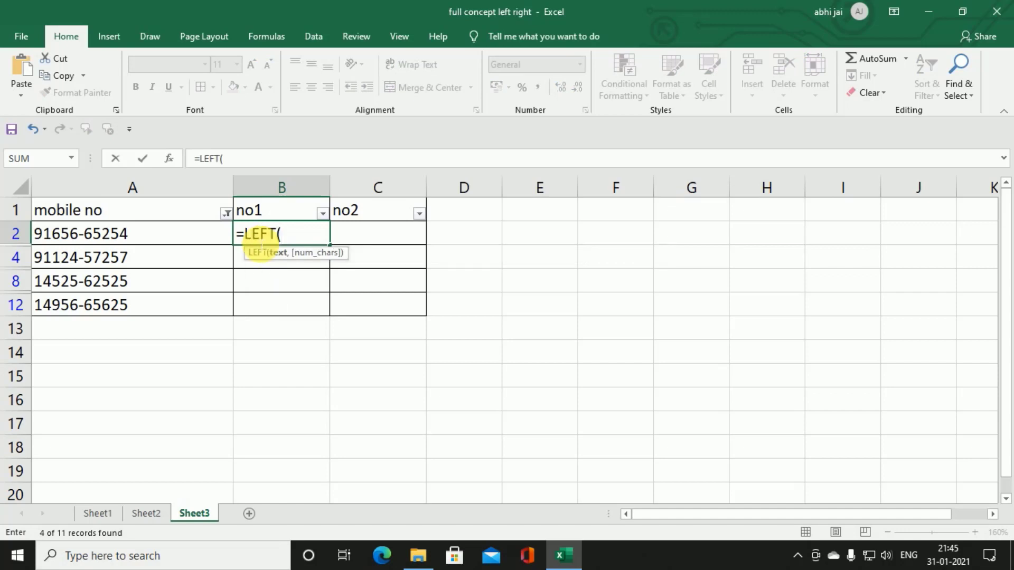
pyautogui.press('Left')
pyautogui.write(',')
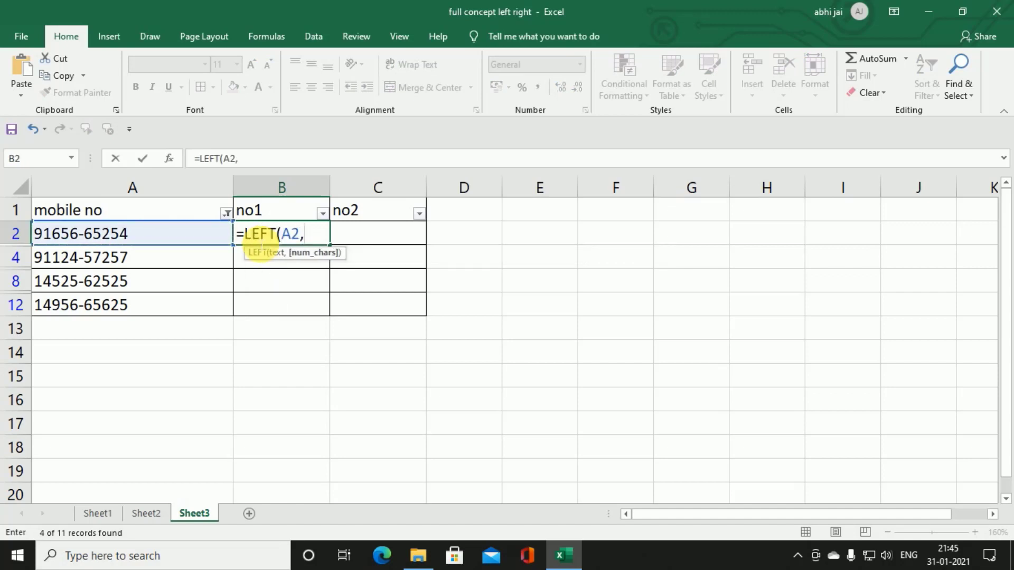
pyautogui.write('5)')
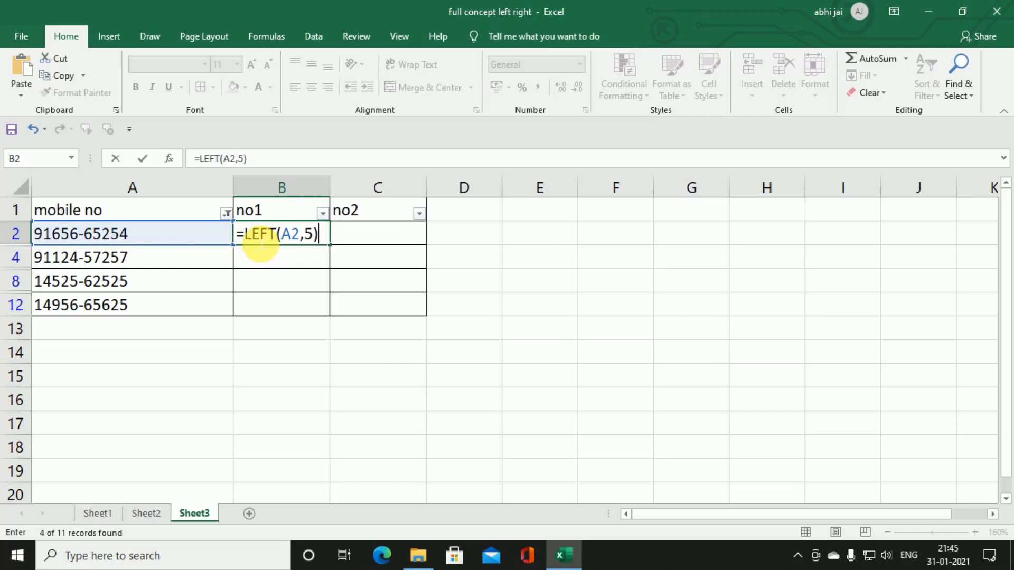
pyautogui.write('&')
pyautogui.write('ri')
pyautogui.press('Tab')
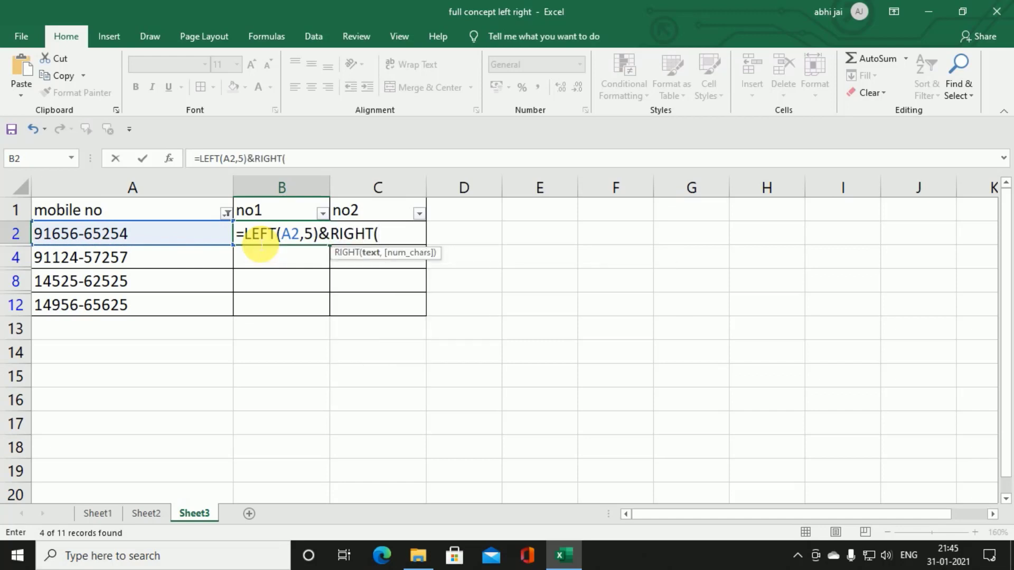
pyautogui.press('Left')
pyautogui.write(',5')
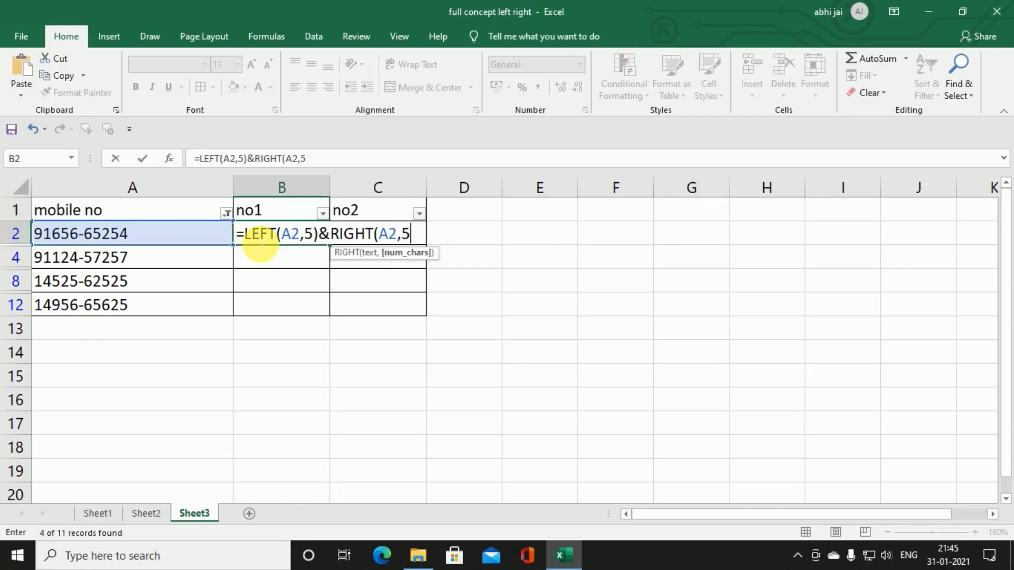
pyautogui.write(')')
pyautogui.press('Return')
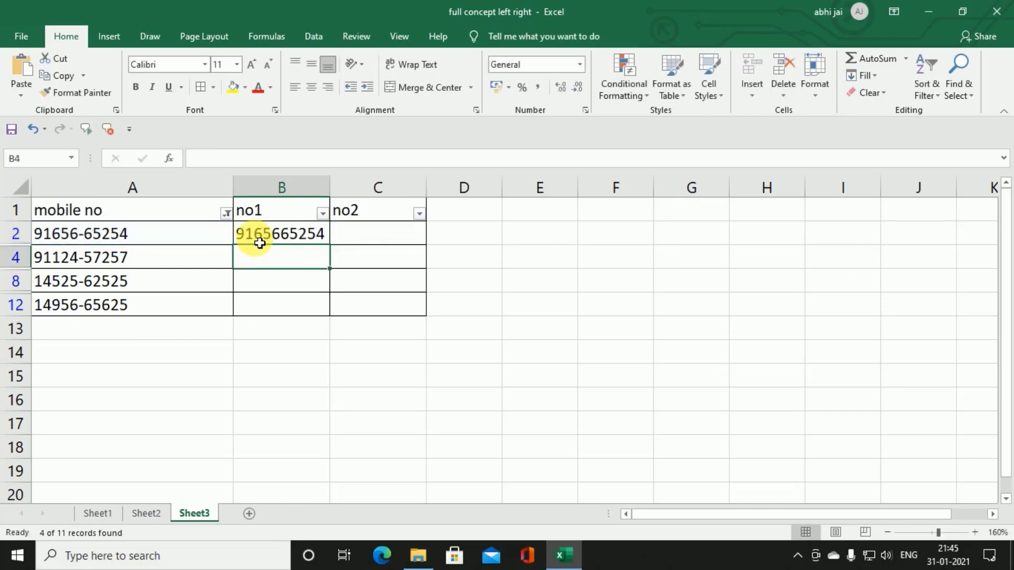
pyautogui.click(260, 243)
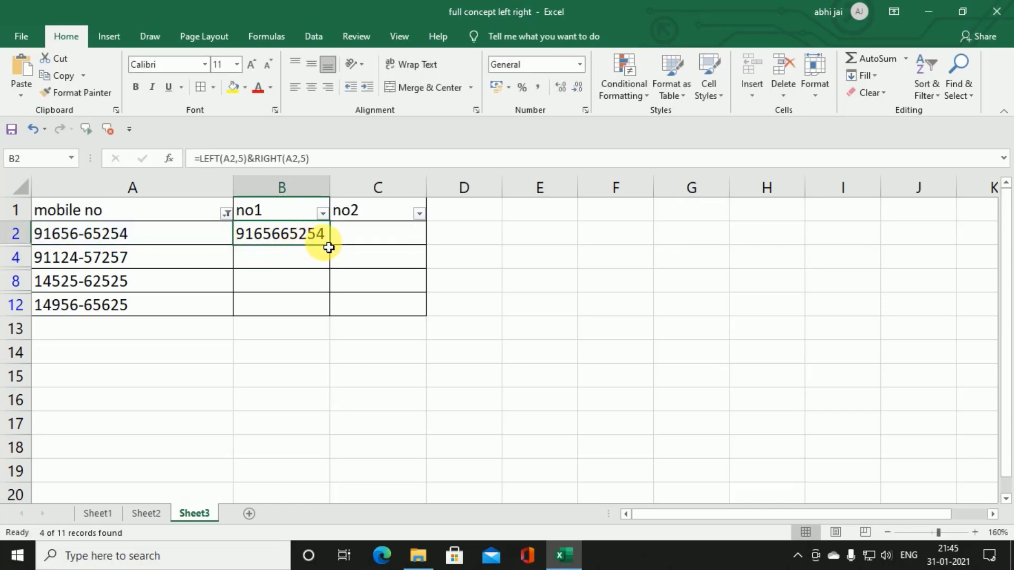
pyautogui.moveTo(331, 245)
pyautogui.mouseDown()
pyautogui.moveTo(336, 317)
pyautogui.moveTo(305, 302)
pyautogui.mouseUp()
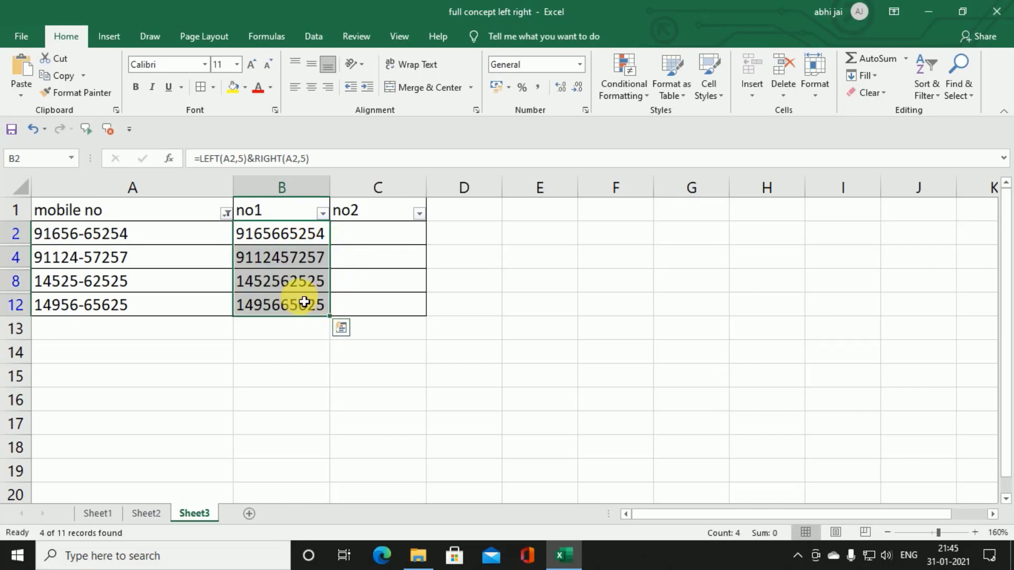
# - Filter the mobile no column to show only the three two-number entries
pyautogui.click(214, 233)
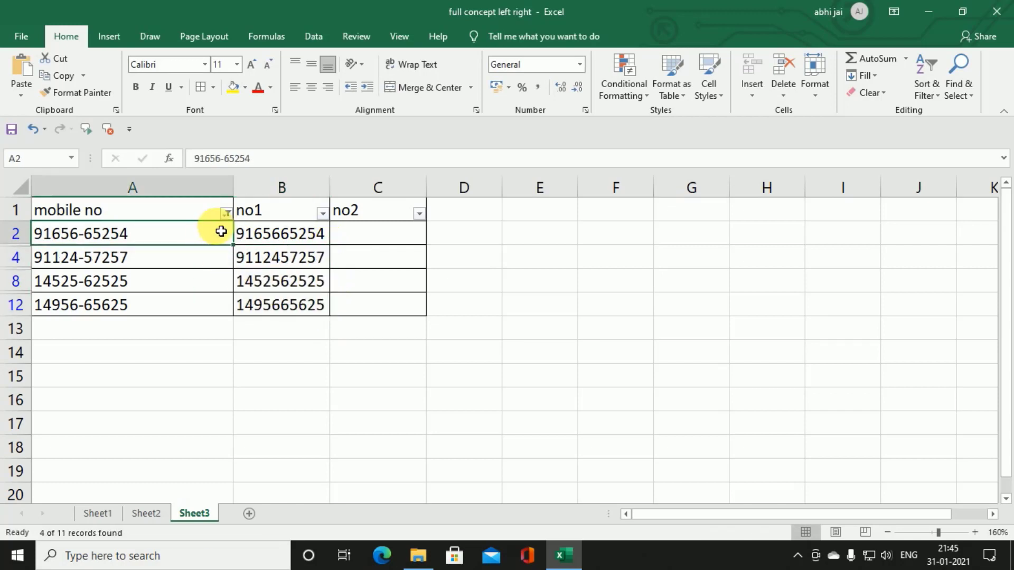
pyautogui.click(226, 214)
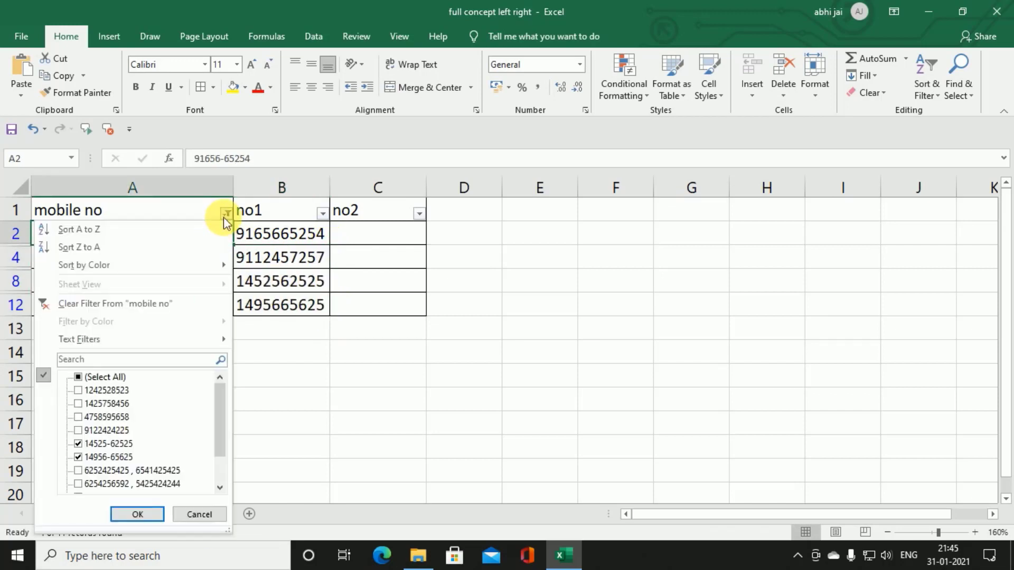
pyautogui.click(77, 443)
pyautogui.click(79, 457)
pyautogui.scroll(-1, 78, 458)
pyautogui.click(77, 470)
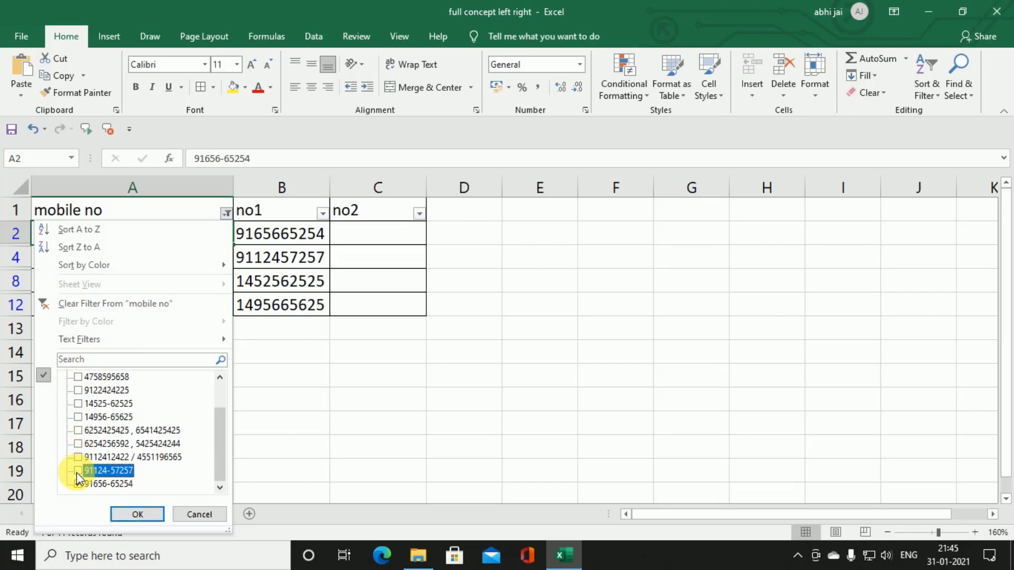
pyautogui.click(77, 484)
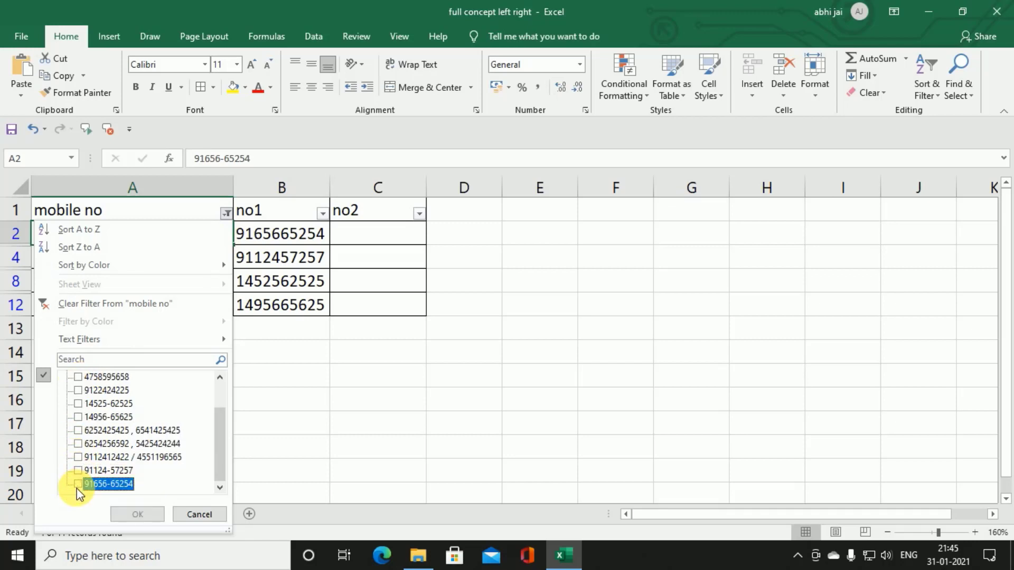
pyautogui.click(79, 431)
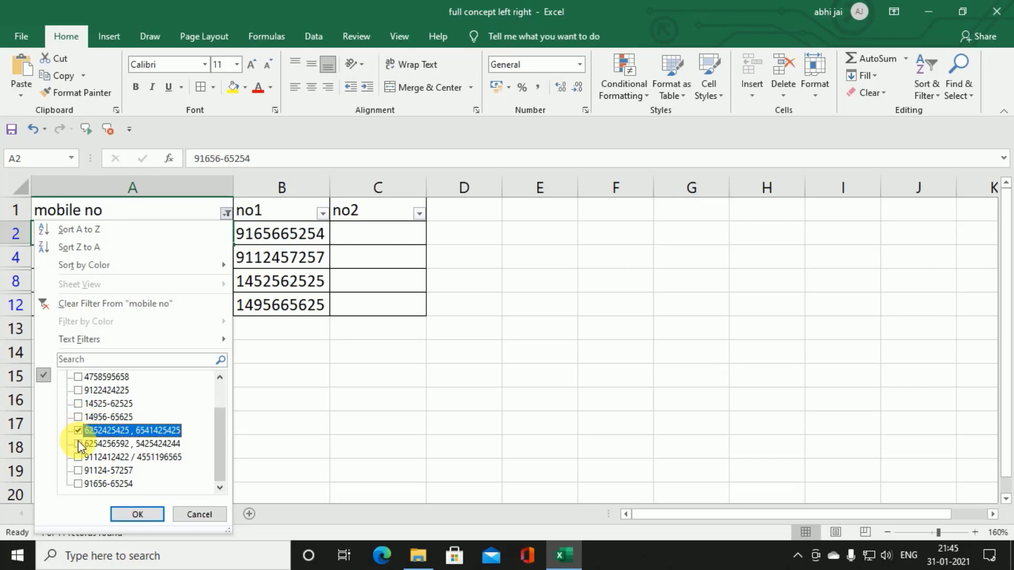
pyautogui.click(78, 444)
pyautogui.click(79, 457)
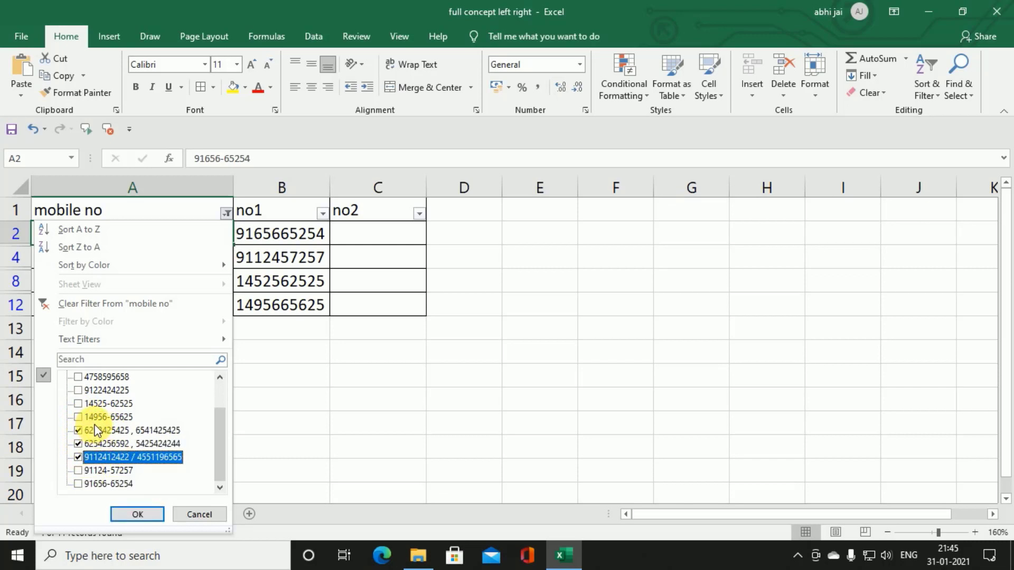
pyautogui.click(126, 514)
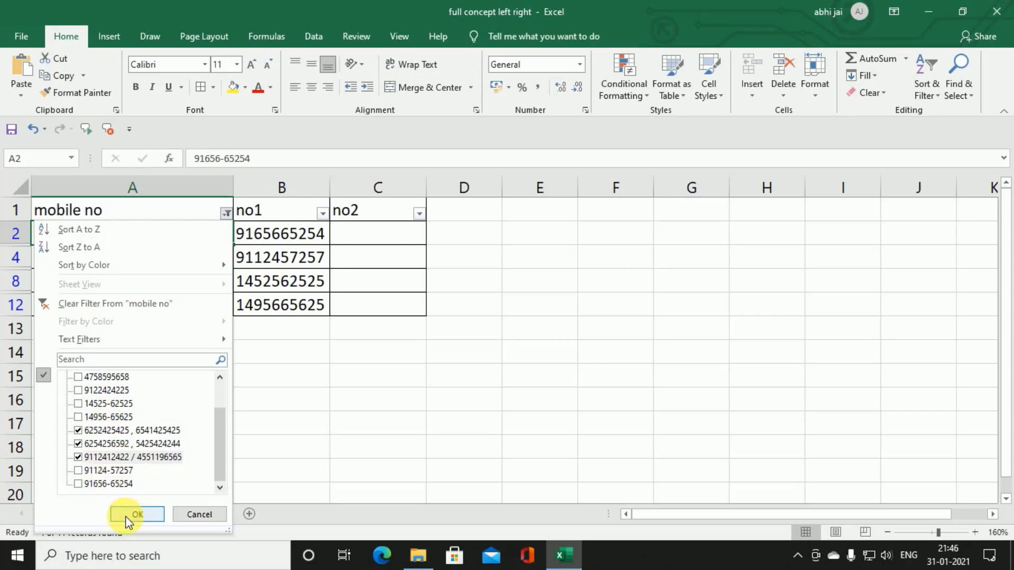
pyautogui.click(126, 515)
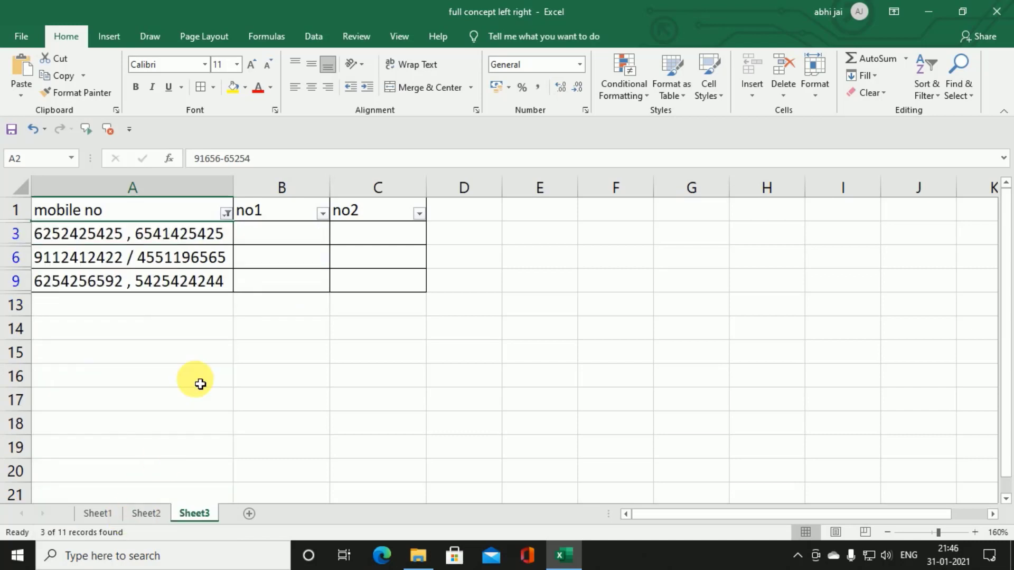
pyautogui.click(280, 239)
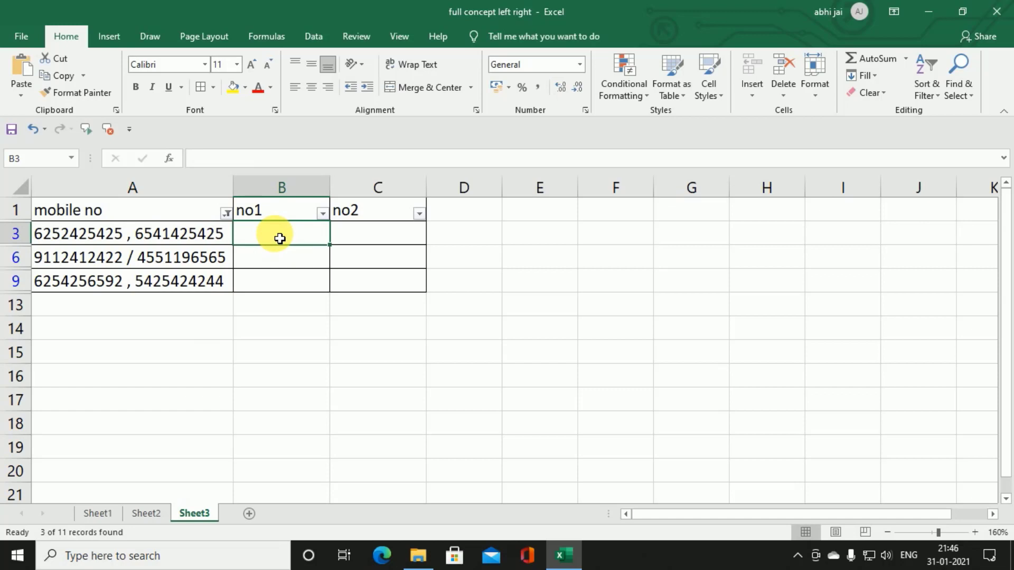
pyautogui.write('left')
pyautogui.click(281, 240)
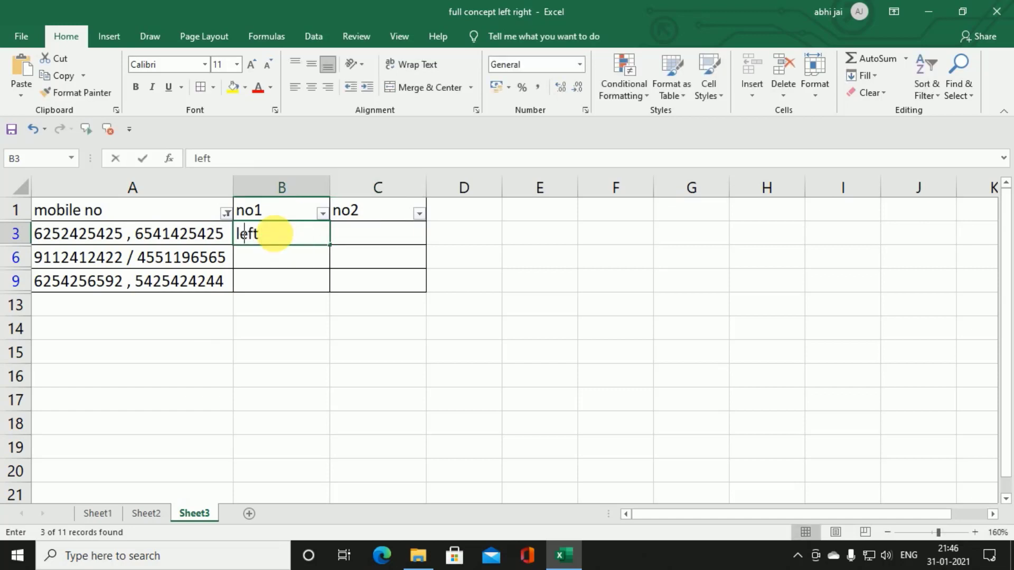
pyautogui.write('=lef')
pyautogui.press('Tab')
pyautogui.press('Left')
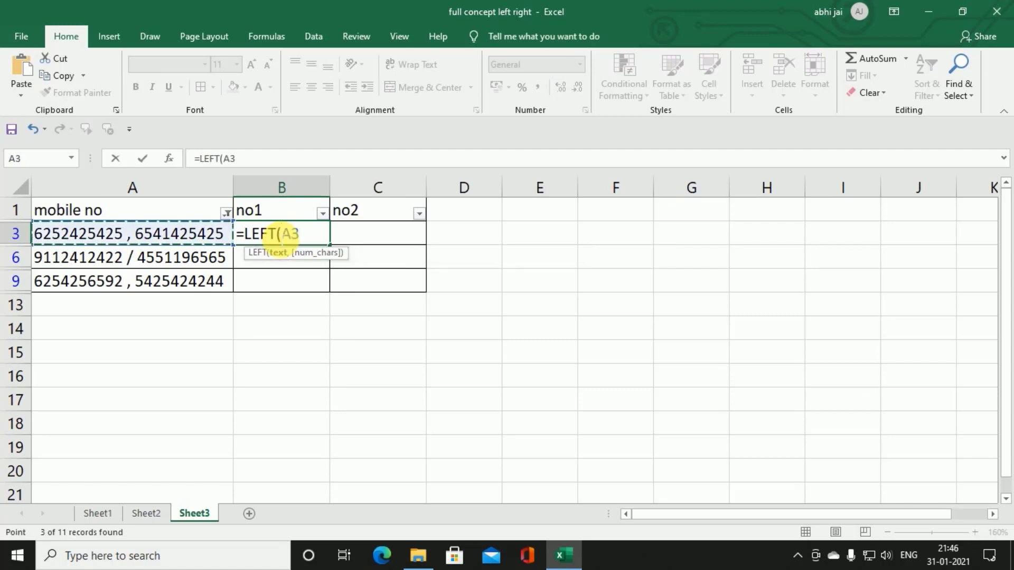
pyautogui.write(',')
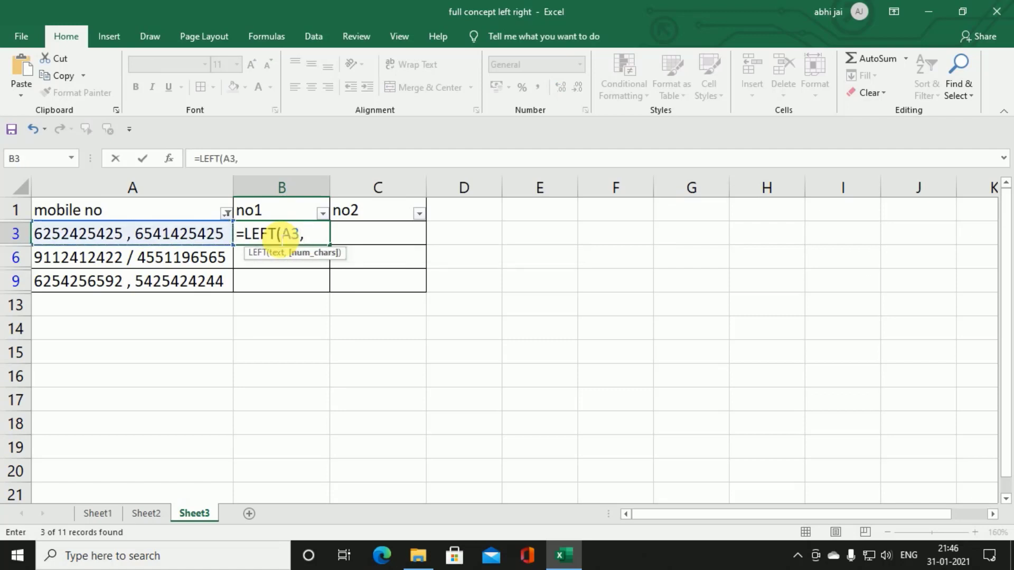
pyautogui.write('10')
pyautogui.hotkey('ctrl', 'Return')
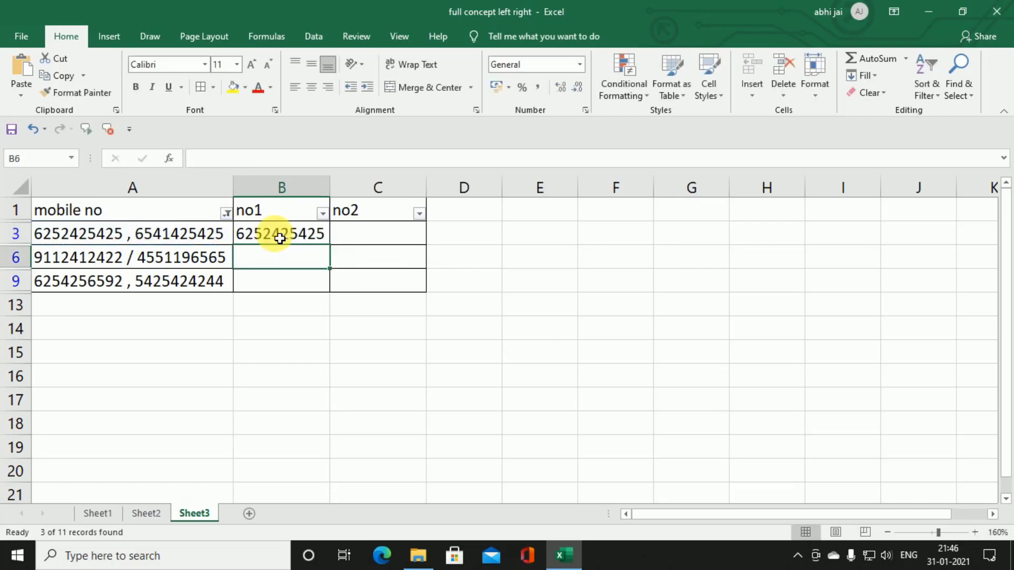
pyautogui.moveTo(330, 245); pyautogui.dragTo(336, 288)
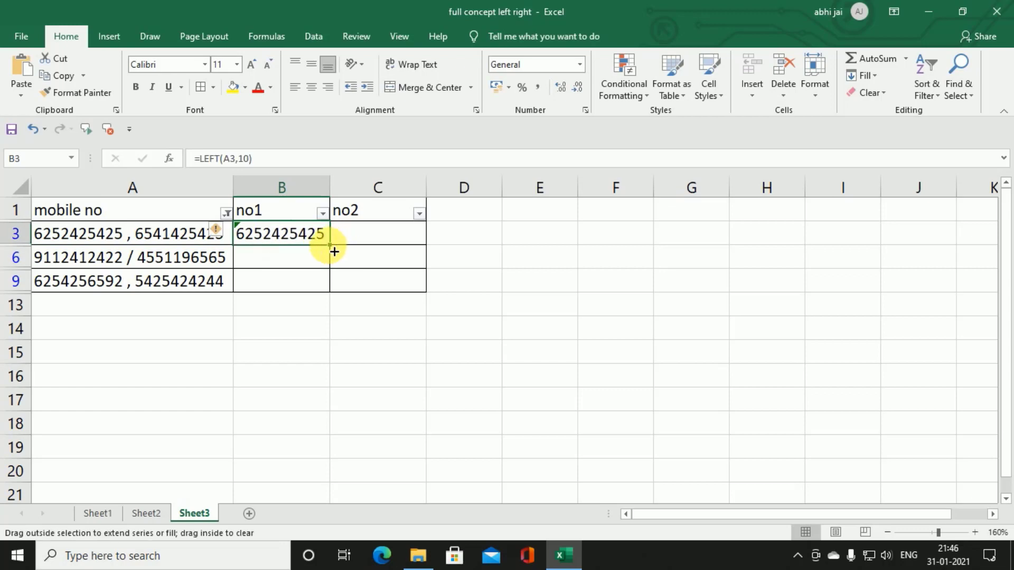
# - Enter =RIGHT(A3,10) in C3 and fill it down to C9
pyautogui.click(385, 239)
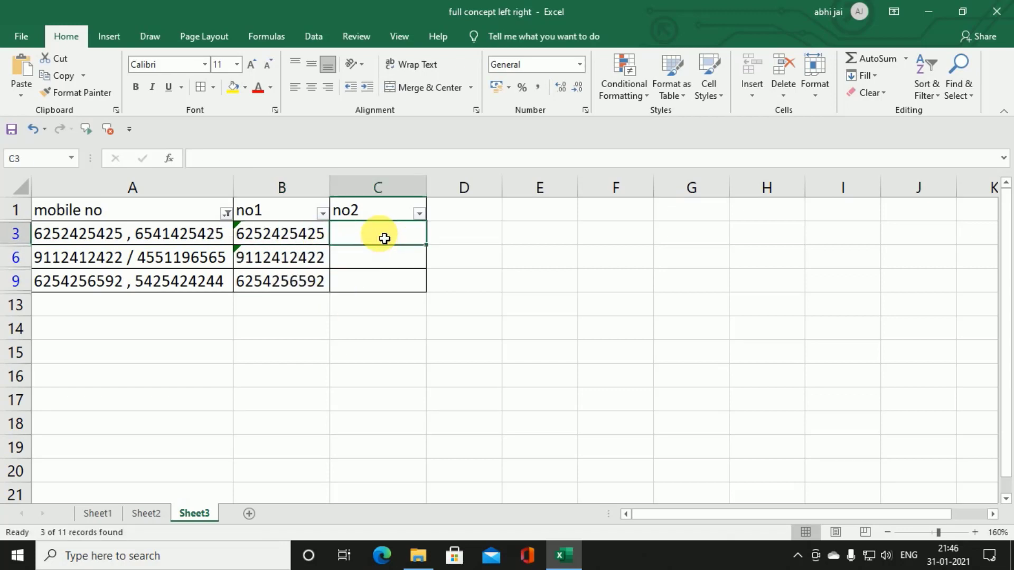
pyautogui.write('=righ')
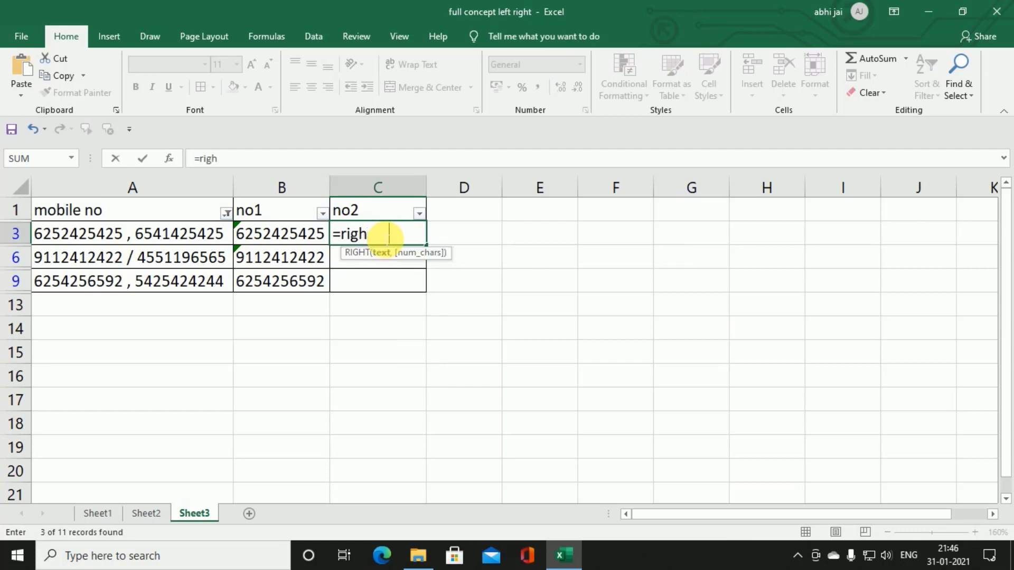
pyautogui.press('Tab')
pyautogui.press('Left')
pyautogui.press('Left')
pyautogui.write(',')
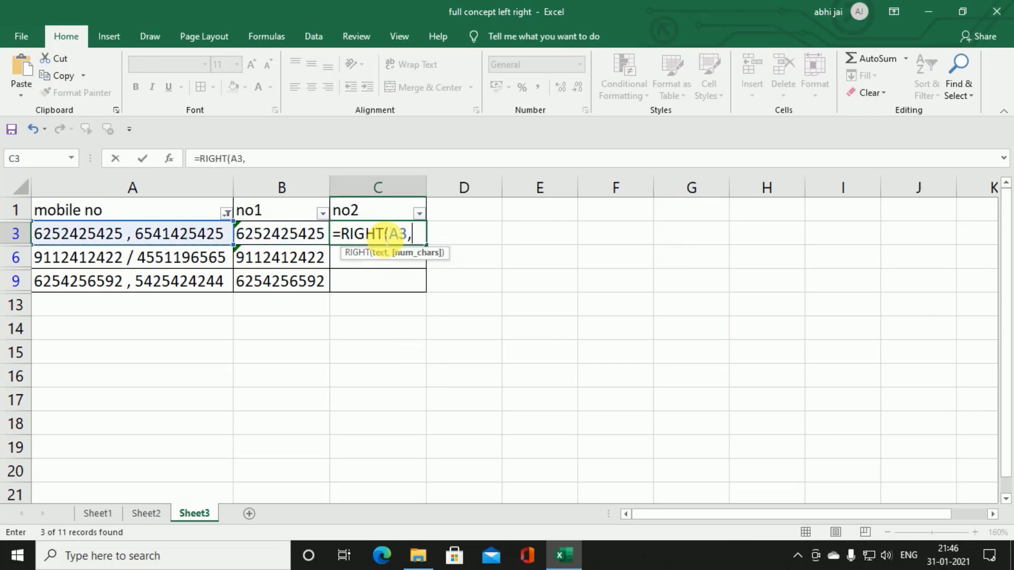
pyautogui.write('10)')
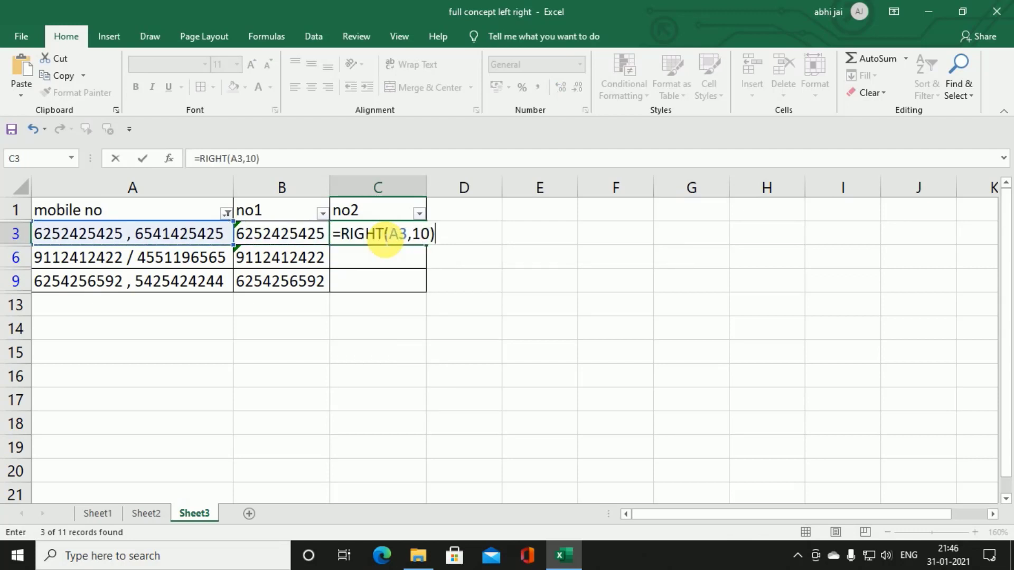
pyautogui.hotkey('ctrl', 'Return')
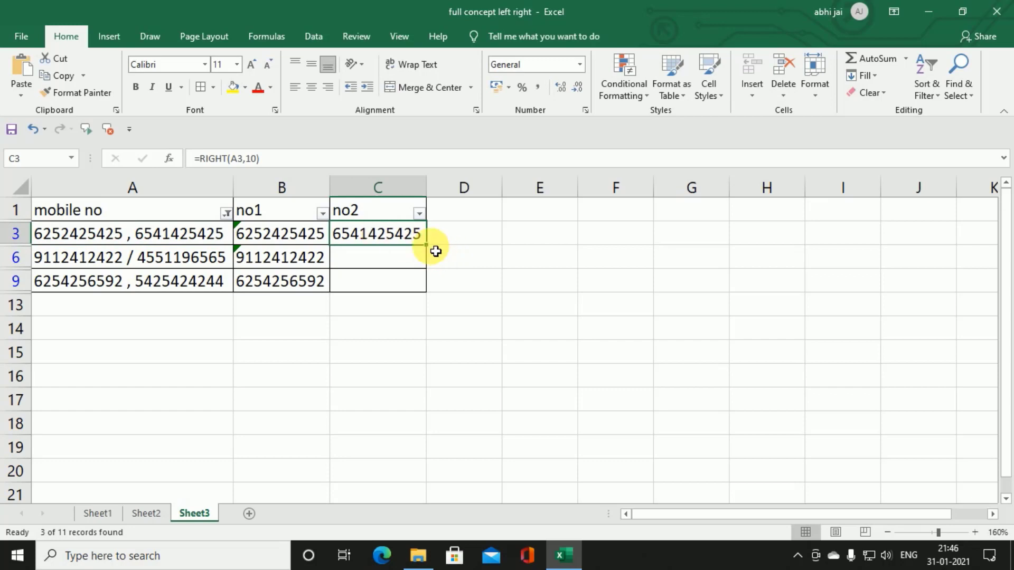
pyautogui.moveTo(426, 245); pyautogui.dragTo(435, 292)
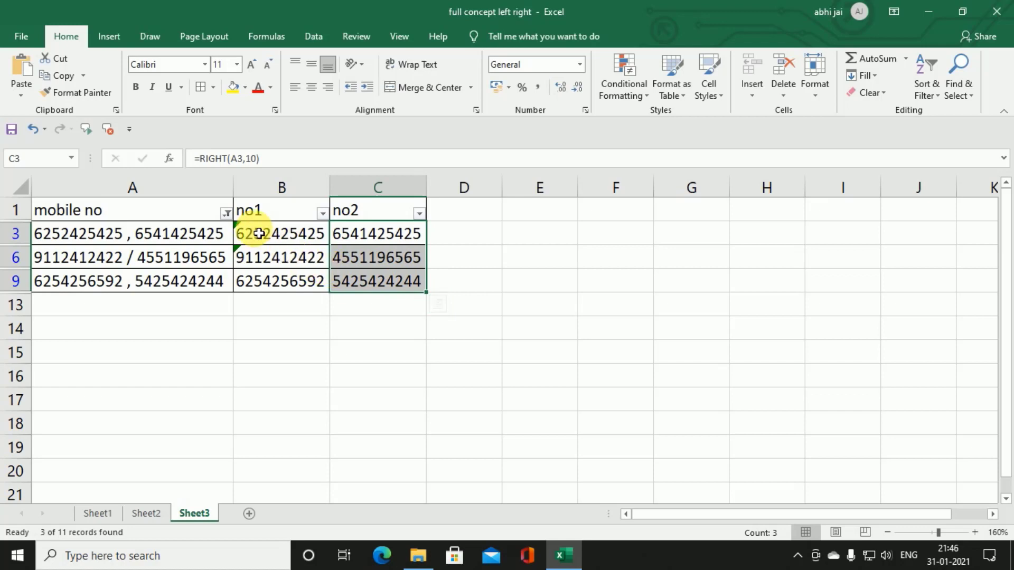
# - Select all values in the mobile no filter so every table row shows again
pyautogui.click(226, 214)
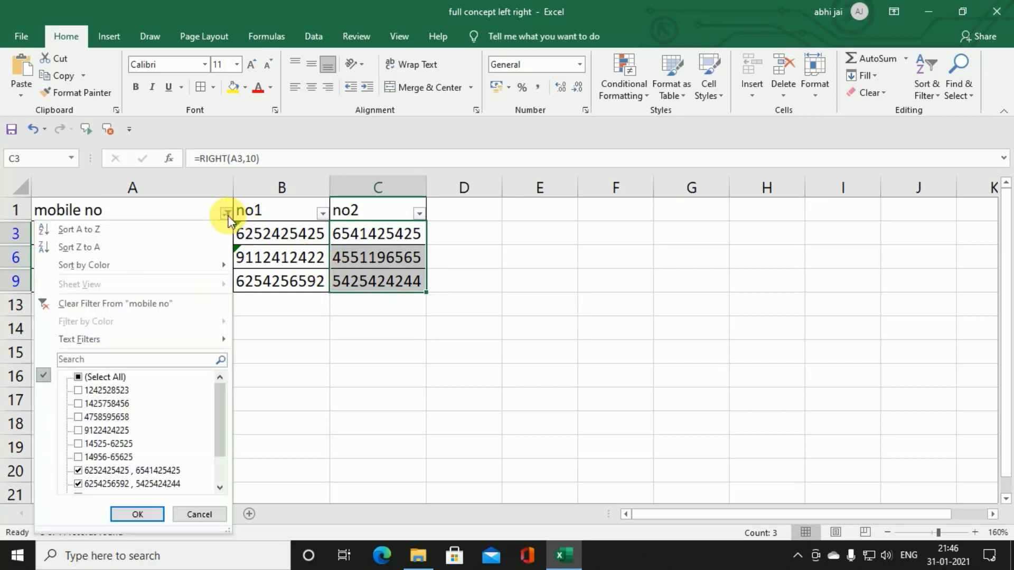
pyautogui.click(78, 377)
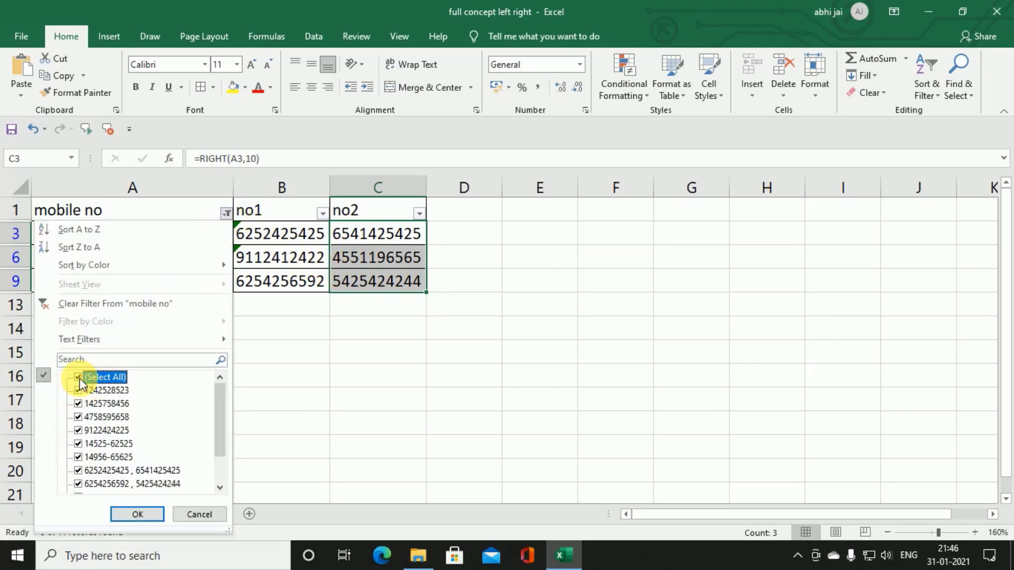
pyautogui.click(143, 508)
pyautogui.click(585, 374)
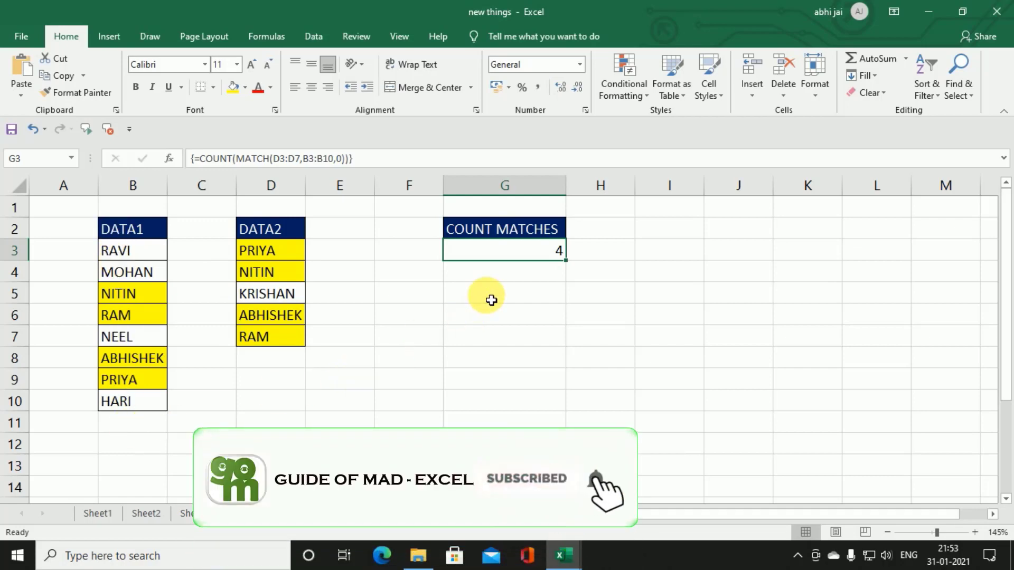
pyautogui.press('F2')
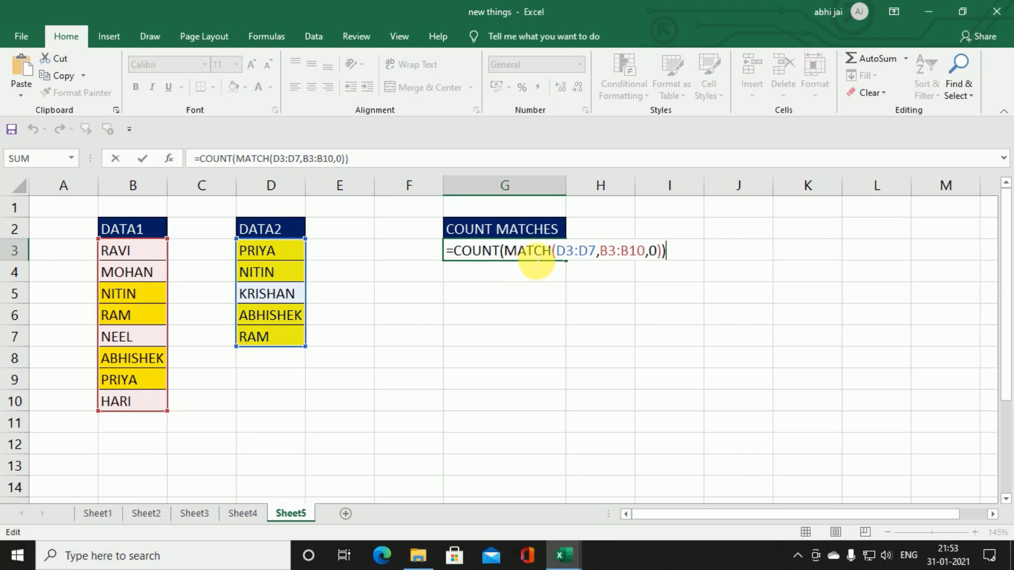
pyautogui.click(536, 254)
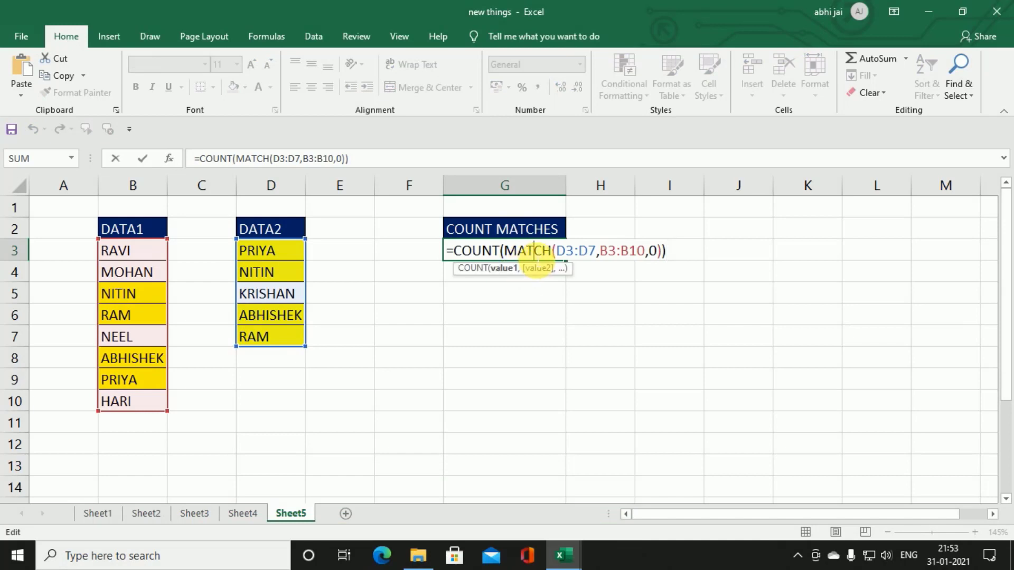
pyautogui.click(470, 253)
pyautogui.click(524, 250)
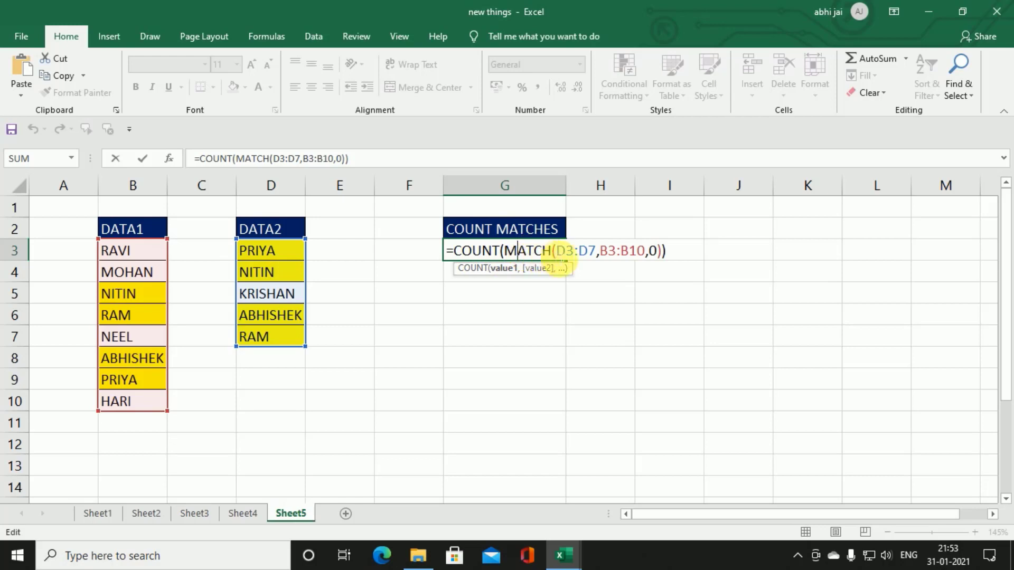
pyautogui.click(565, 253)
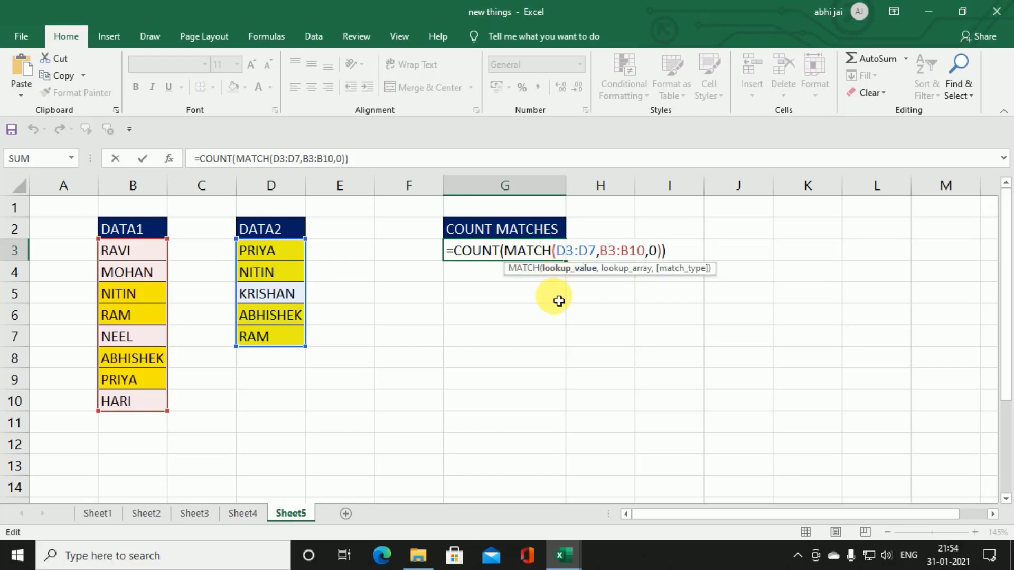
pyautogui.click(568, 272)
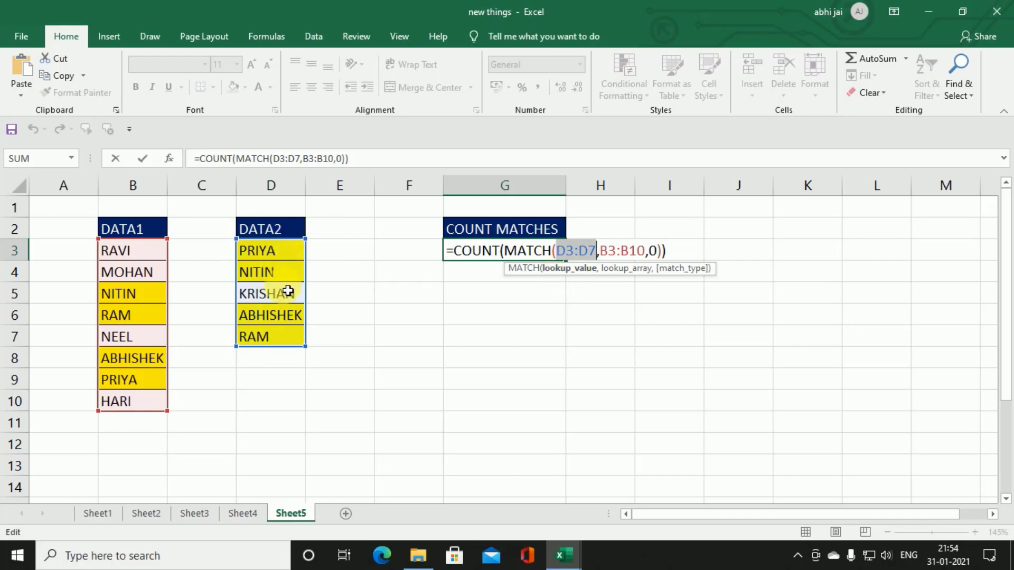
pyautogui.click(634, 272)
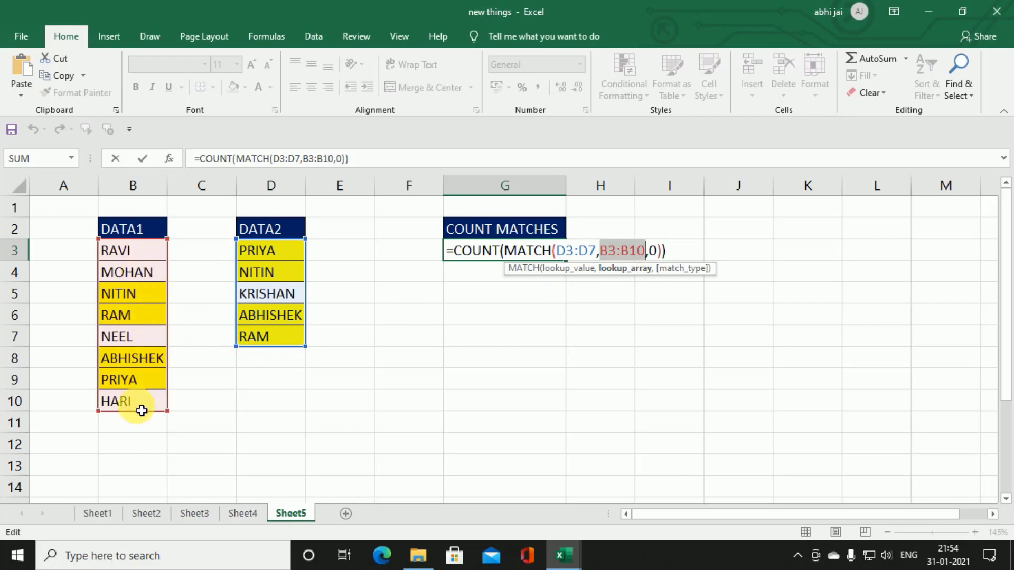
pyautogui.click(682, 270)
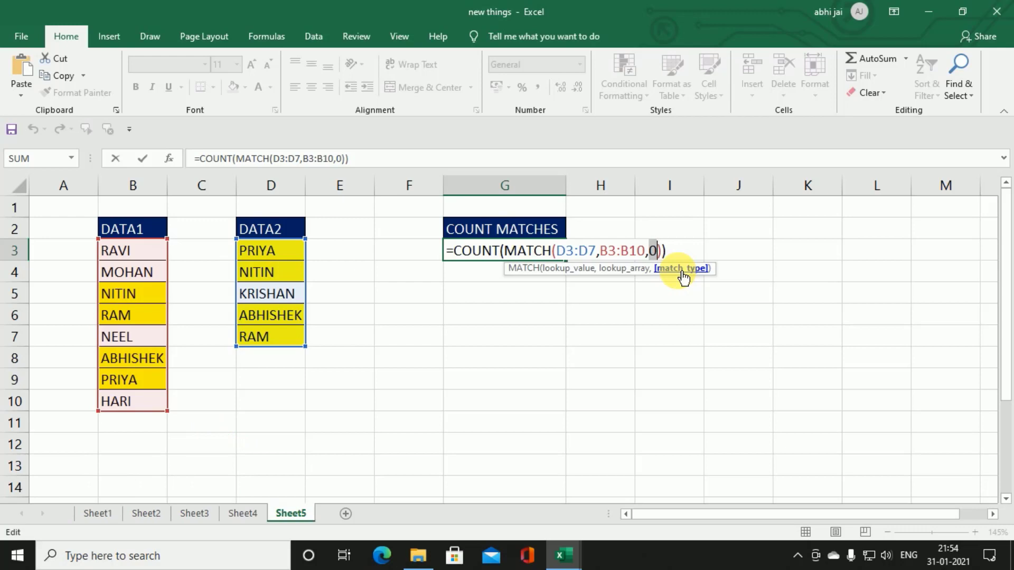
pyautogui.click(567, 269)
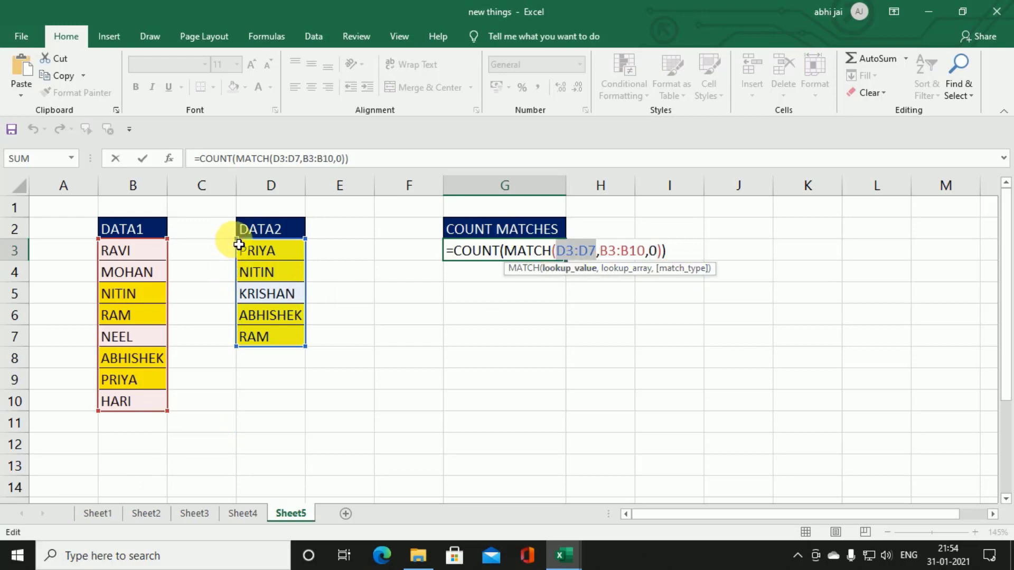
pyautogui.click(623, 270)
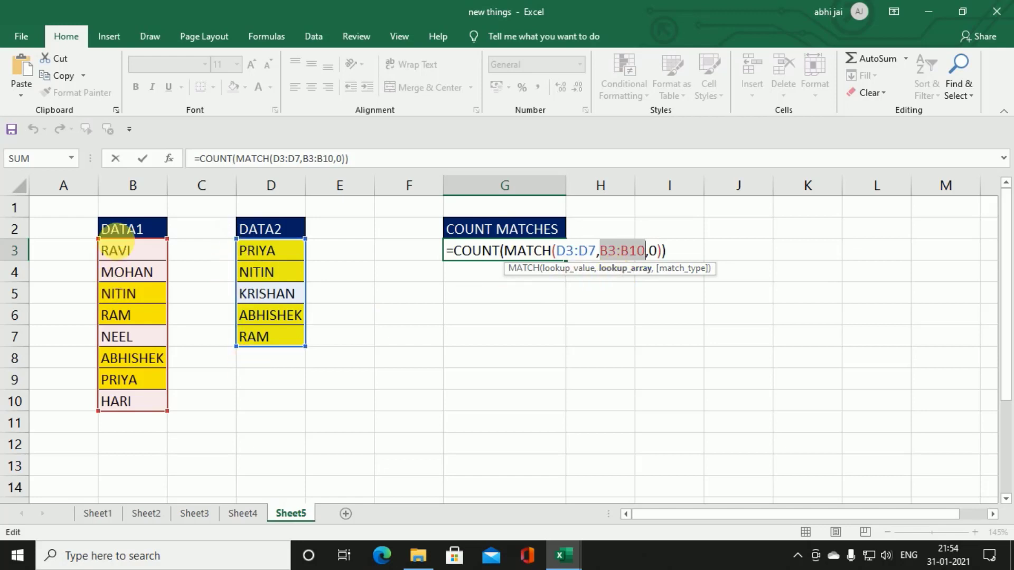
pyautogui.click(698, 269)
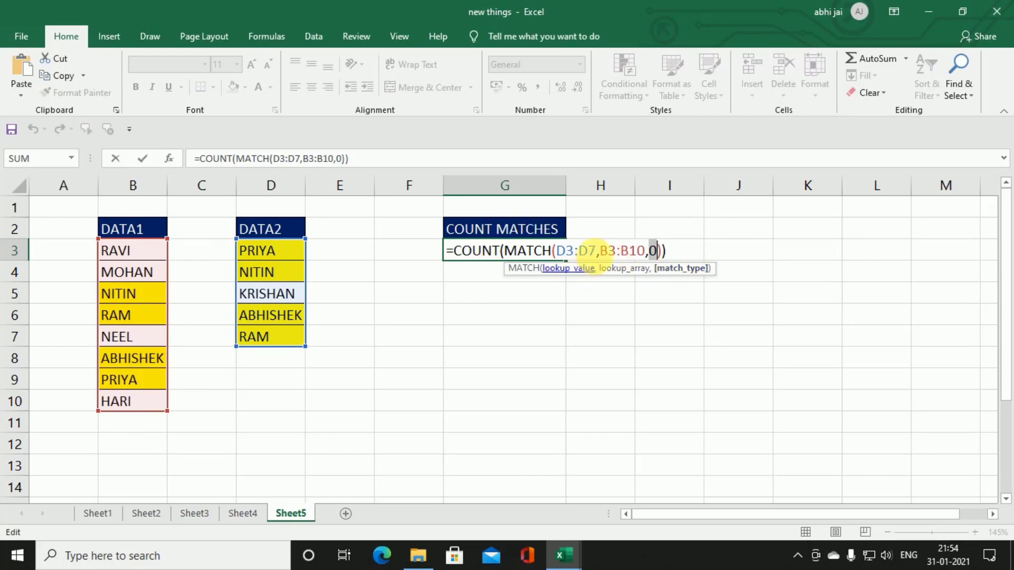
# - Remove the COUNT wrapper from G3 to see the MATCH-only result of 7
pyautogui.click(504, 252)
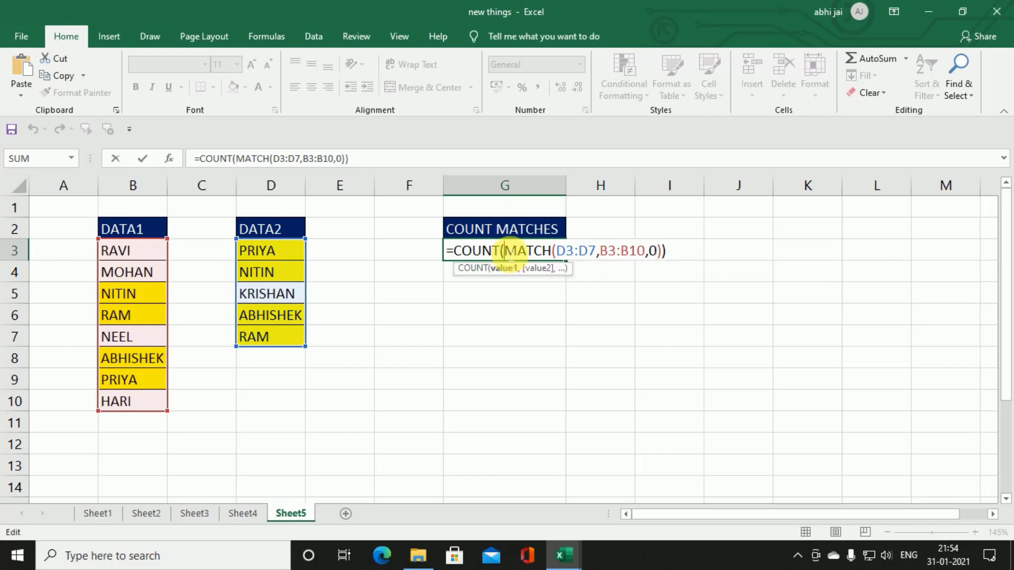
pyautogui.press('BackSpace')
pyautogui.press('BackSpace')
pyautogui.press('BackSpace')
pyautogui.press('BackSpace')
pyautogui.press('BackSpace')
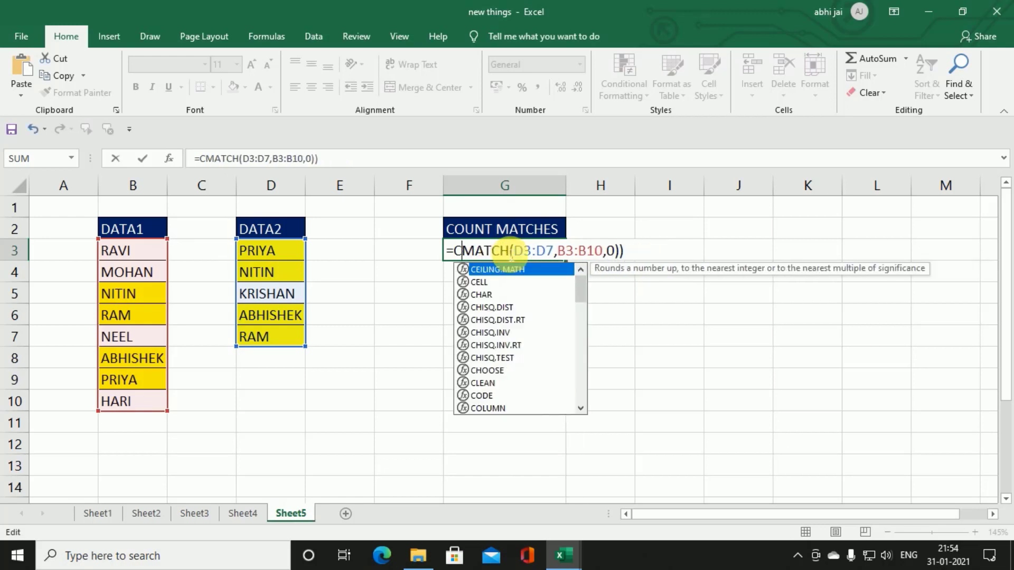
pyautogui.press('BackSpace')
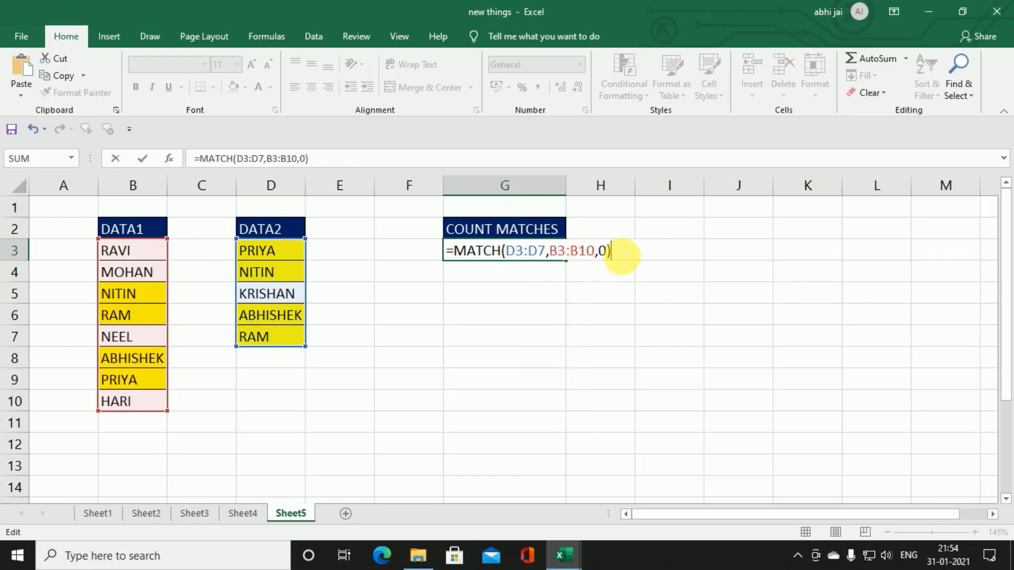
pyautogui.press('Return')
# - Restore G3 to =COUNT(MATCH(D3:D7,B3:B10,0)) as a normal formula, showing 1
pyautogui.click(537, 258)
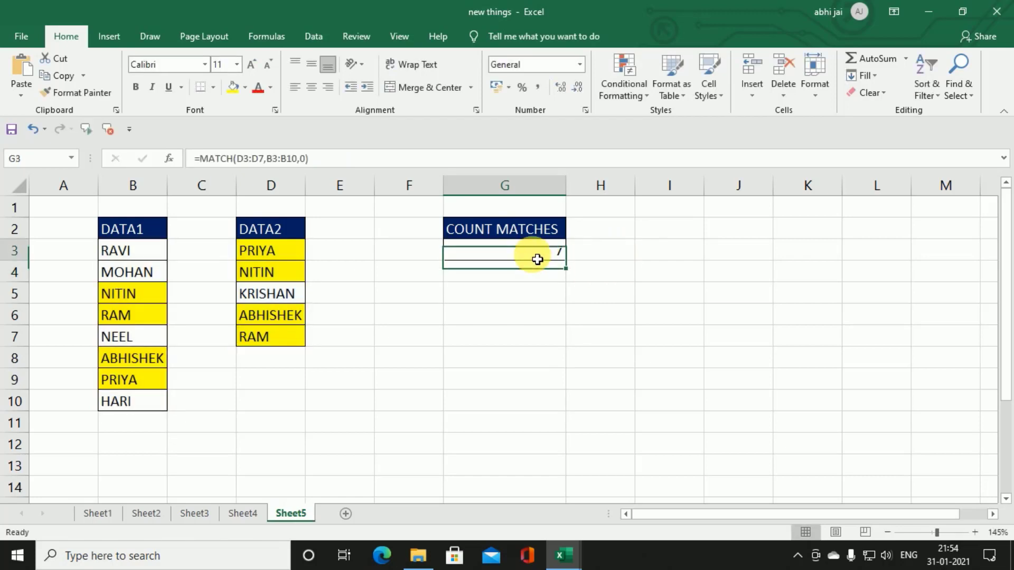
pyautogui.doubleClick(531, 253)
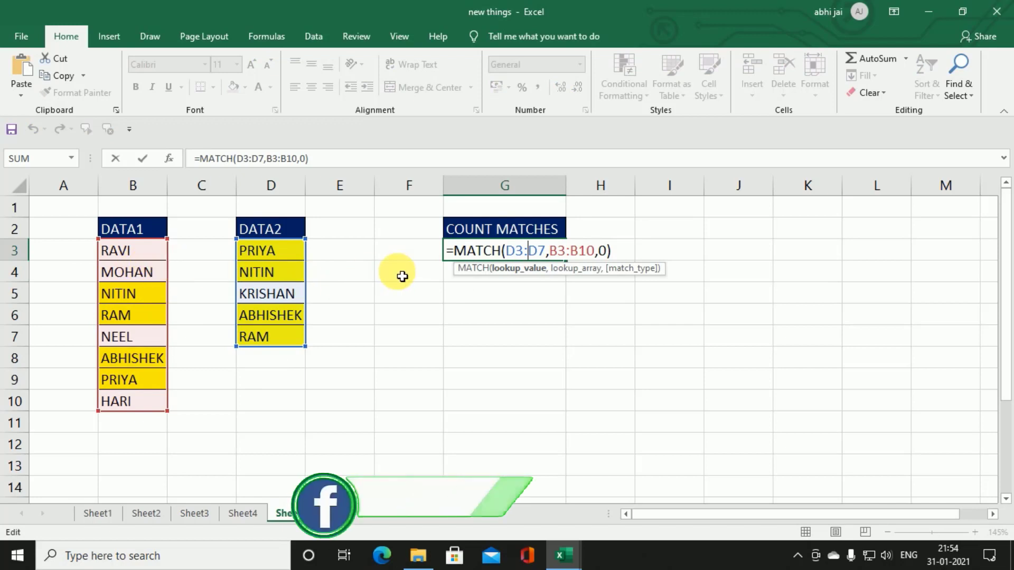
pyautogui.click(454, 251)
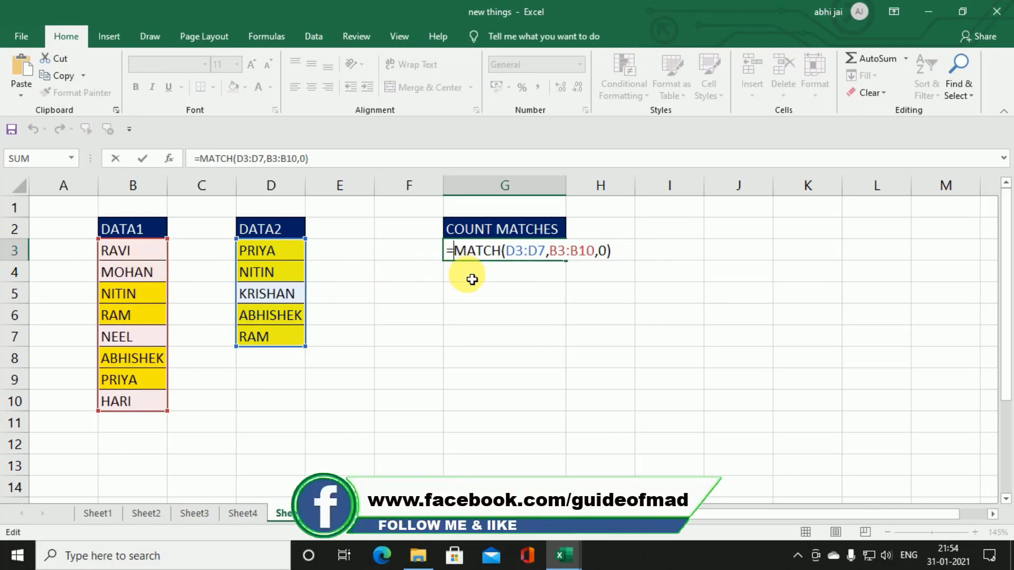
pyautogui.write('Count')
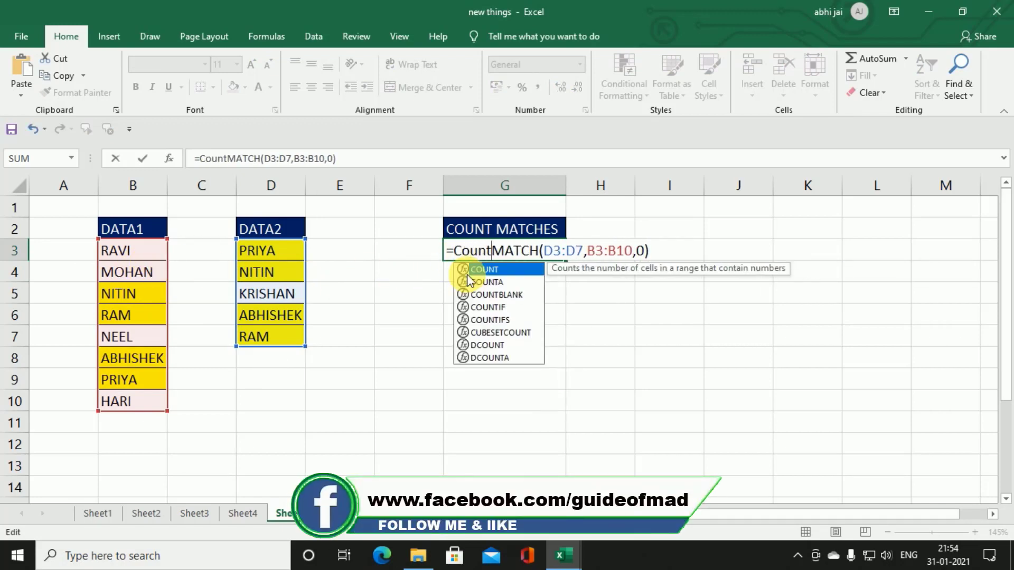
pyautogui.write('(')
pyautogui.press('Right')
pyautogui.press('Right')
pyautogui.press('Right')
pyautogui.press('Right')
pyautogui.press('Right')
pyautogui.press('Right')
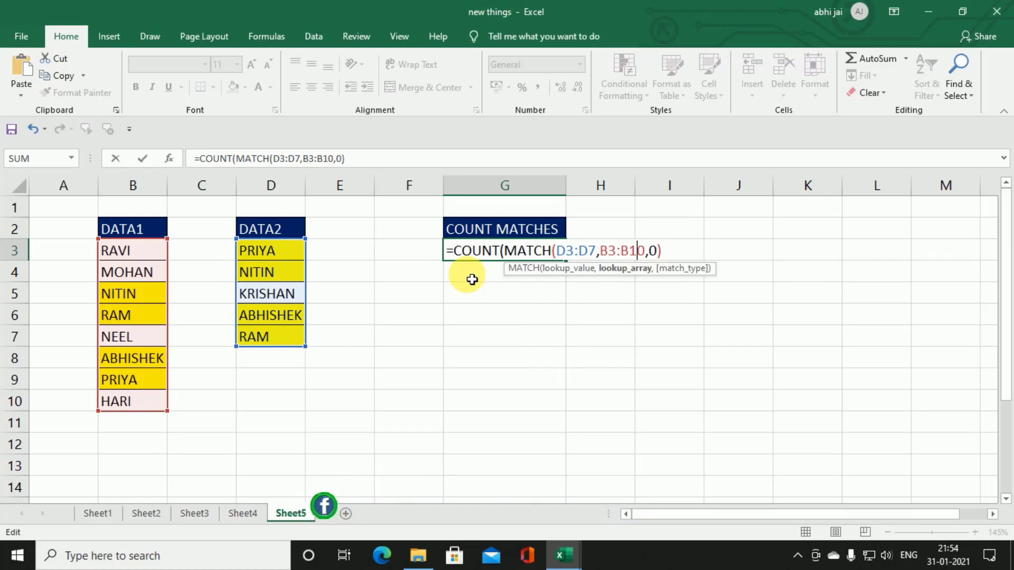
pyautogui.press('Right')
pyautogui.press('Right')
pyautogui.press('Right')
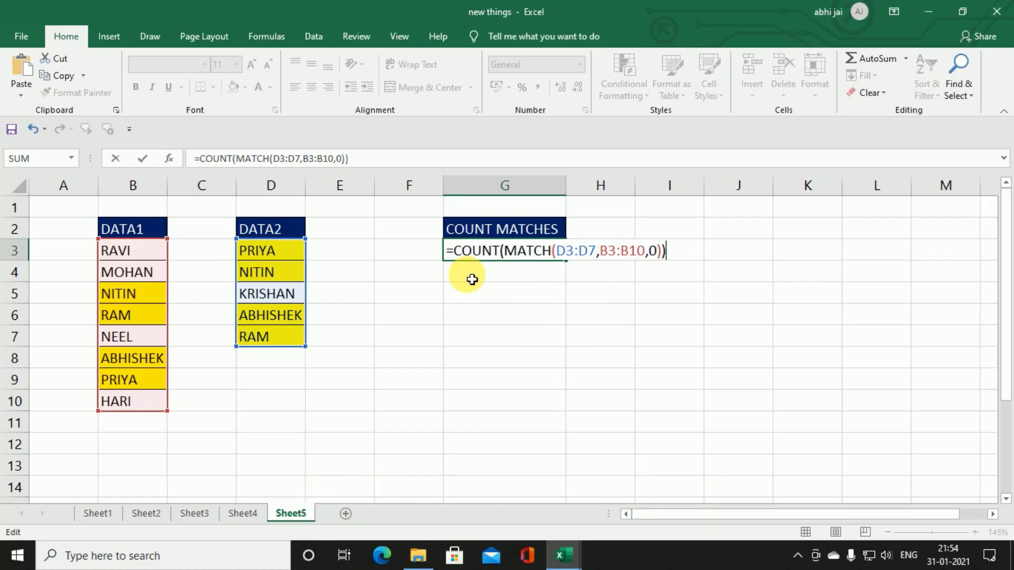
pyautogui.hotkey('ctrl', 'Return')
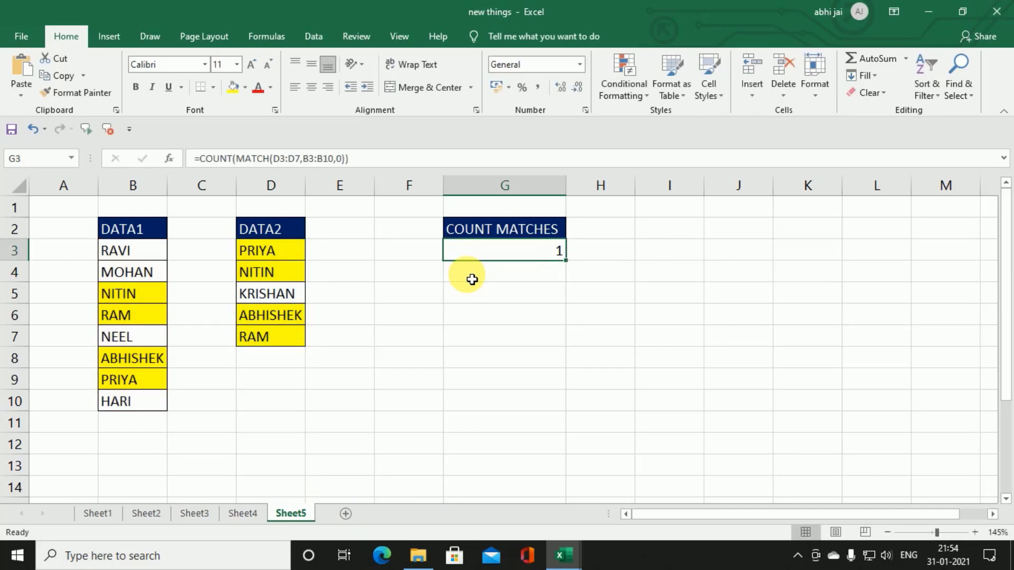
# - Commit G3's =COUNT(MATCH(D3:D7,B3:B10,0)) as an array formula so it counts 4
pyautogui.doubleClick(483, 254)
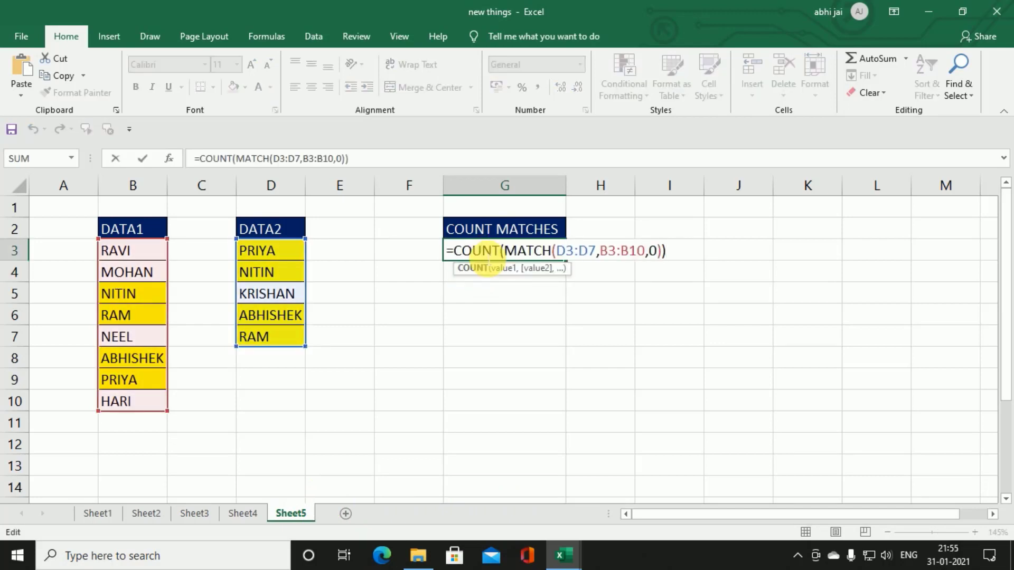
pyautogui.press('Return')
pyautogui.click(487, 257)
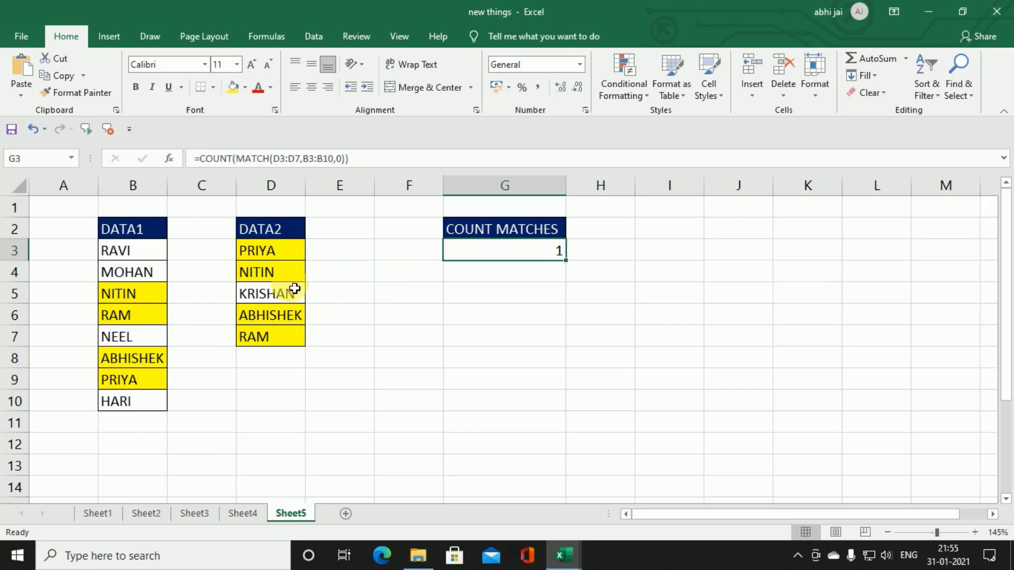
pyautogui.doubleClick(537, 258)
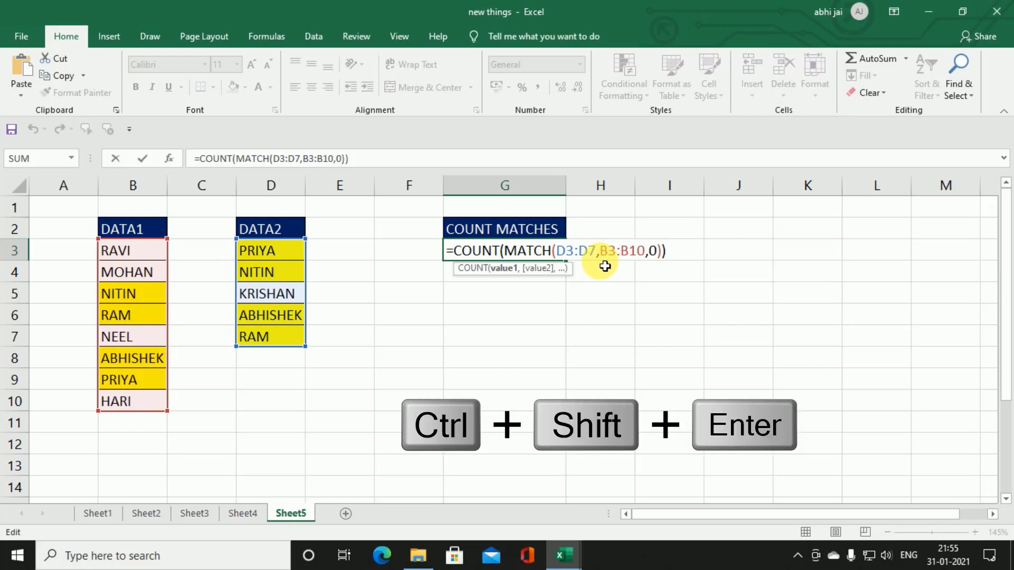
pyautogui.hotkey('ctrl', 'shift', 'Return')
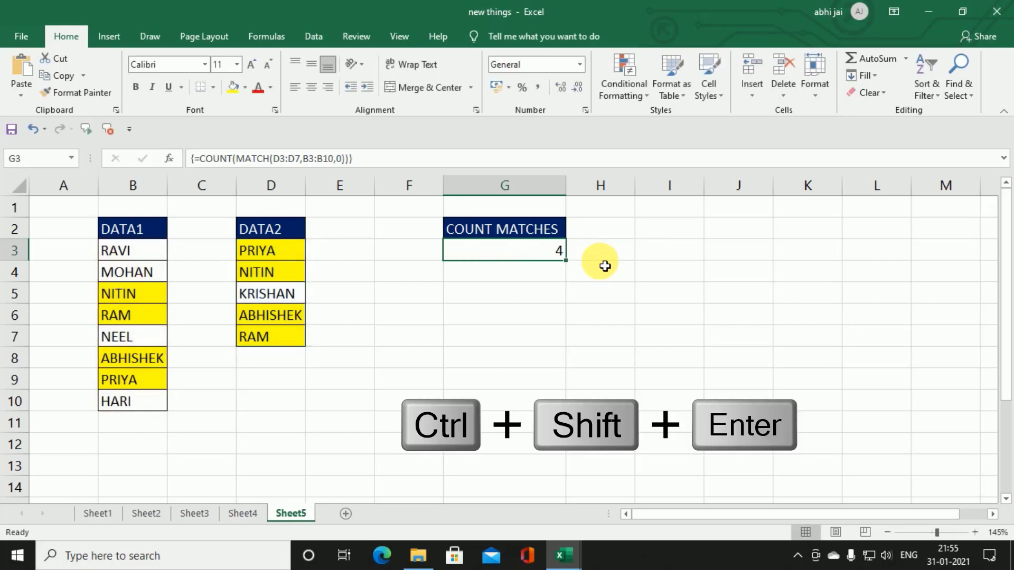